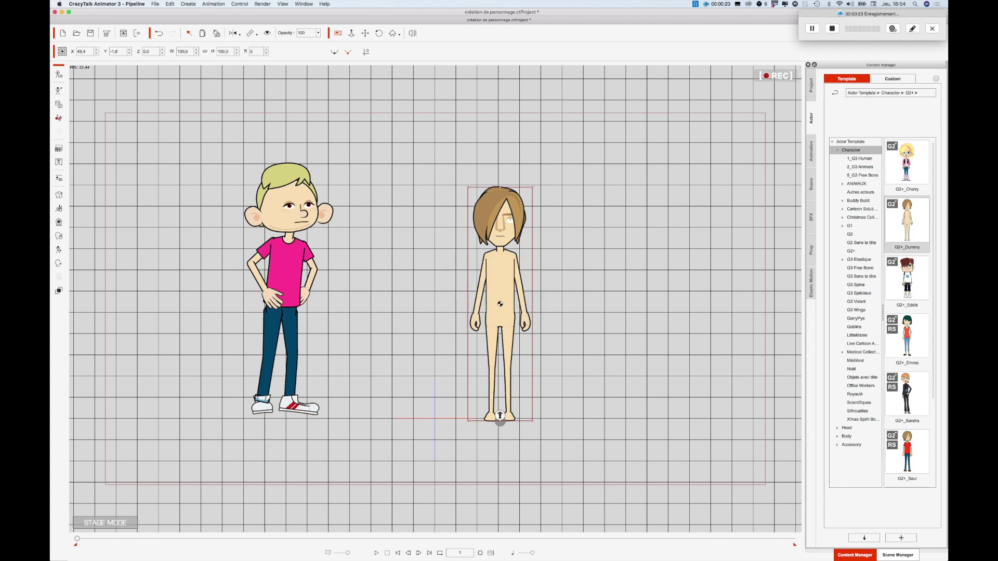
Enlarge the unclothed G2+_Dummy character to about 107.4% and open it in the character composer
drag(532, 186, 550, 170)
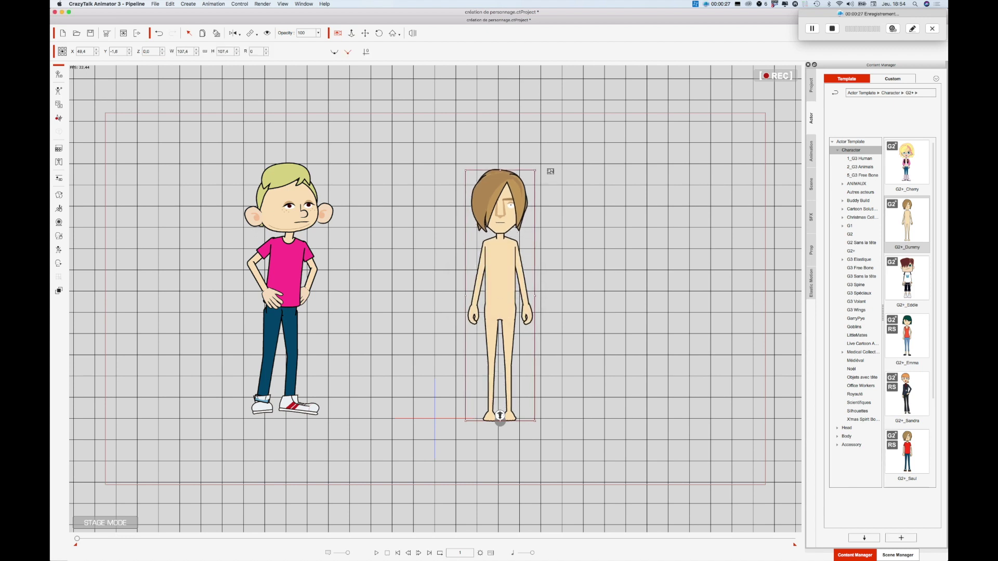
click(253, 137)
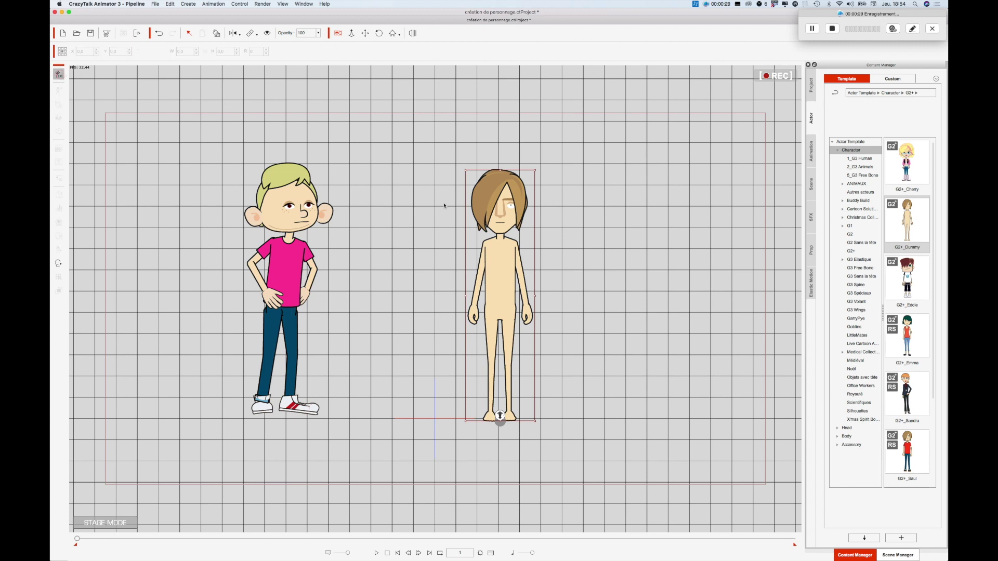
double_click(514, 235)
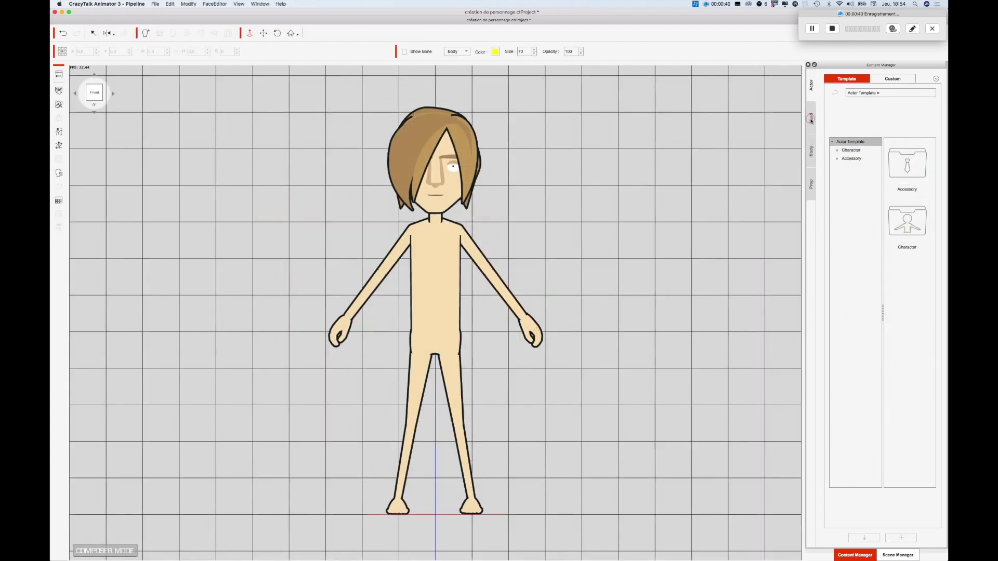
Apply the G2 face template Face_06 to the dummy and scale the face down to about 44.4%
click(811, 119)
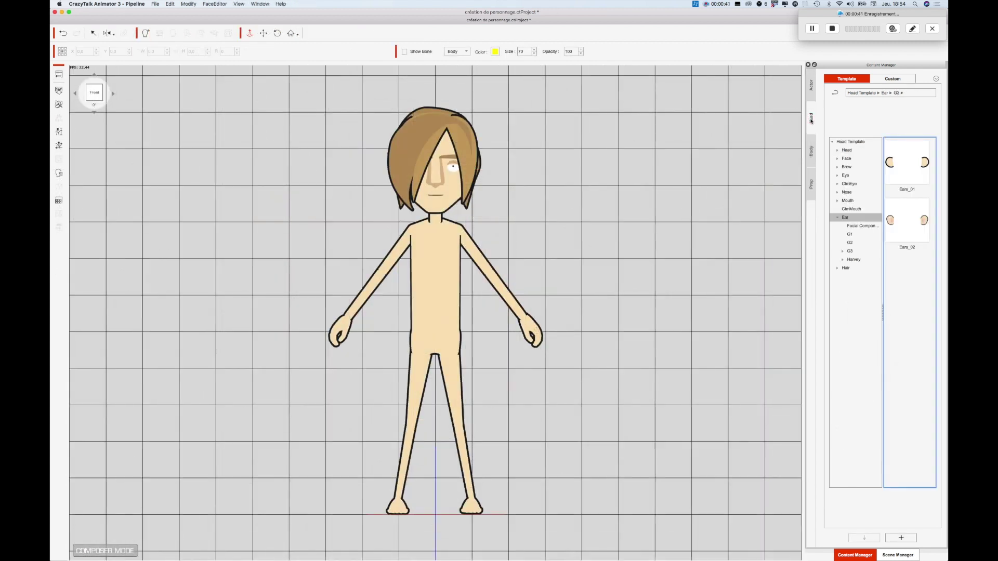
click(837, 159)
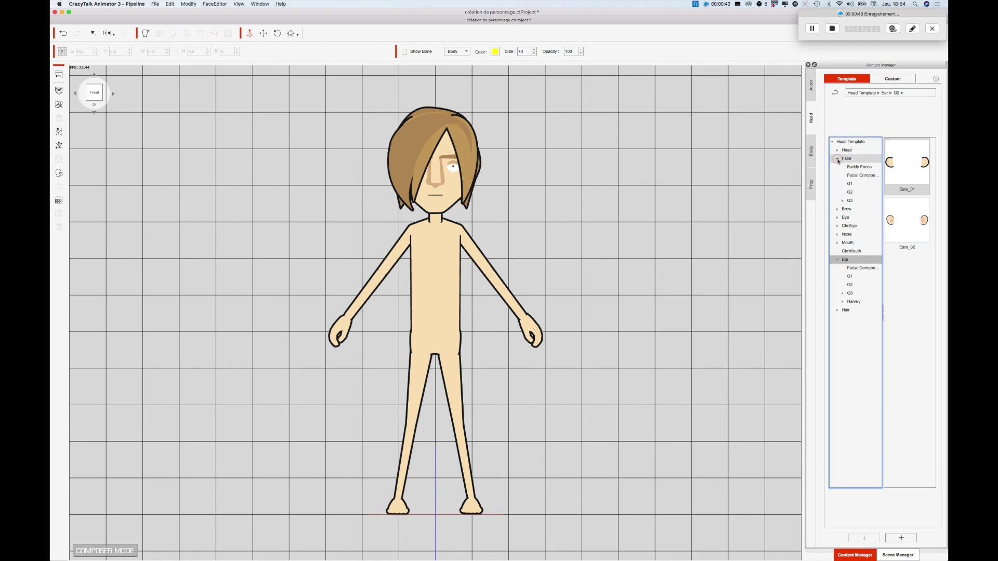
click(850, 192)
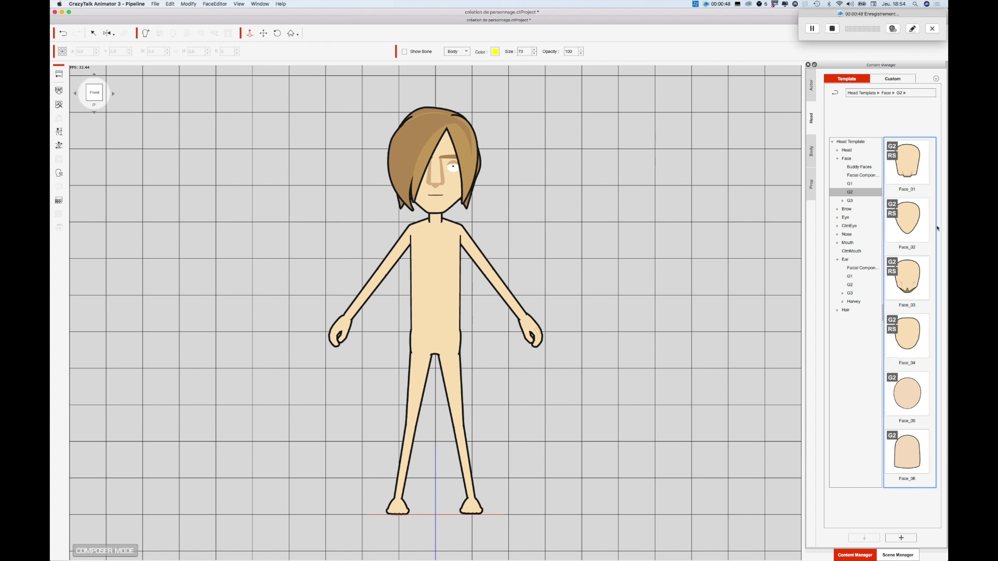
drag(908, 454, 439, 183)
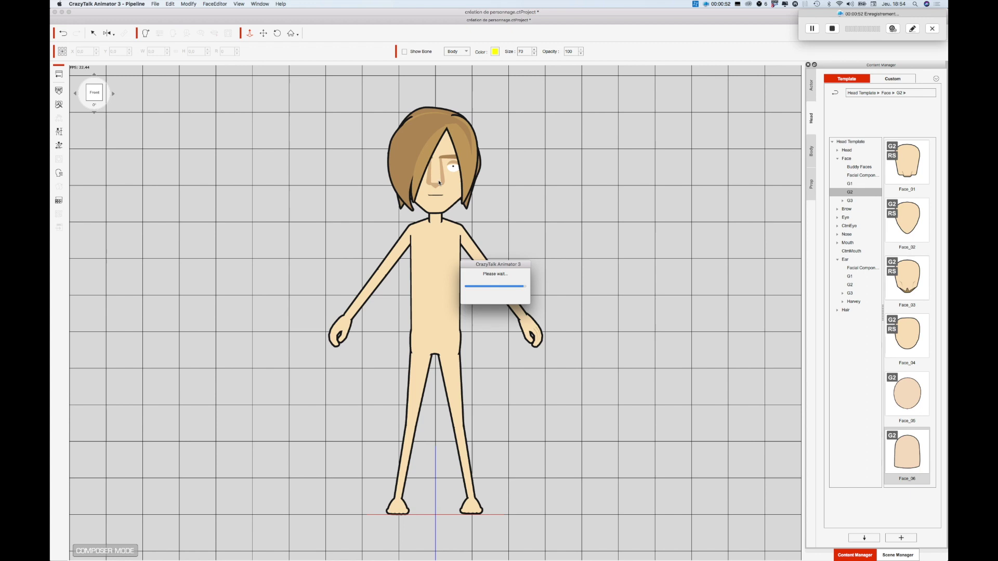
click(475, 215)
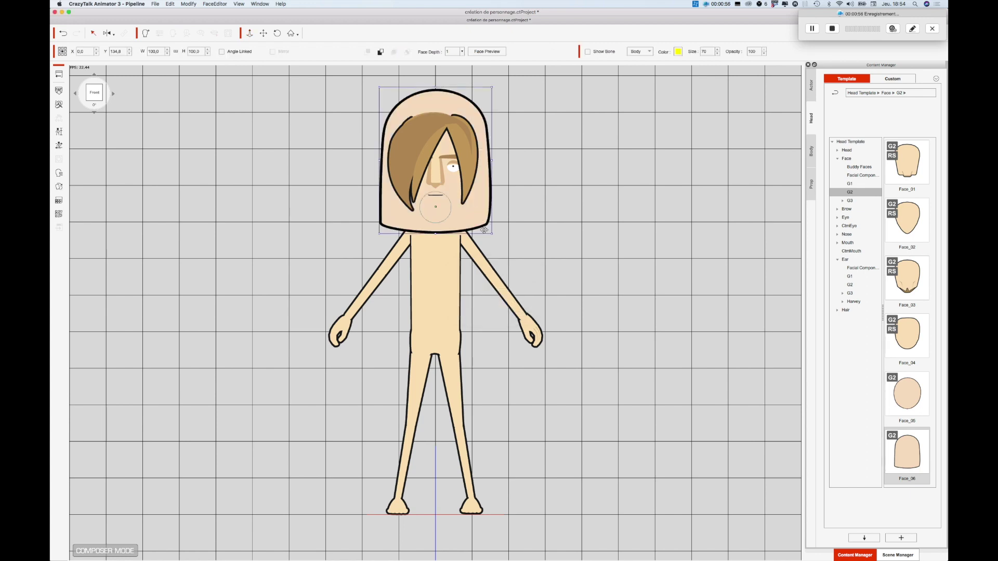
drag(491, 235, 454, 201)
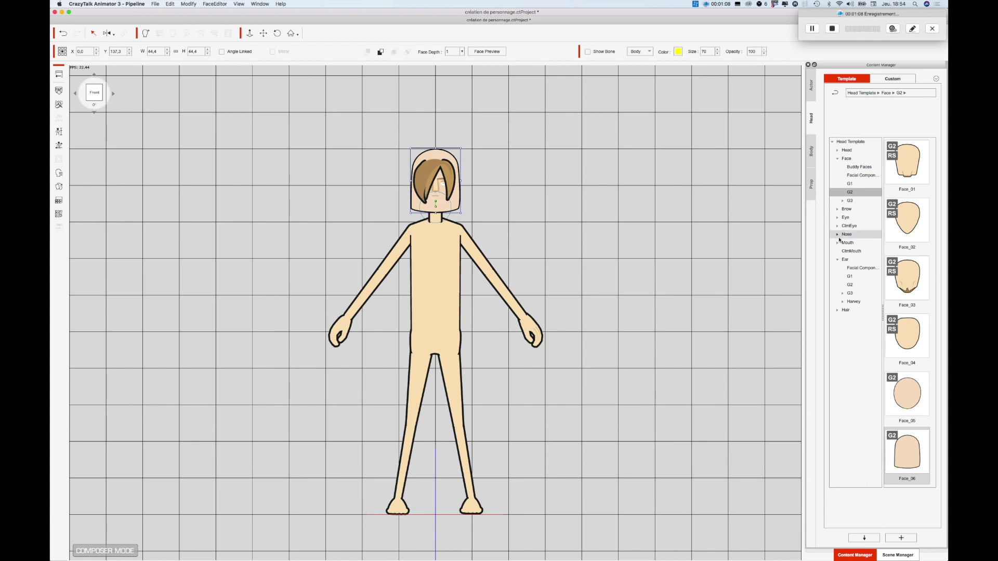
Apply the G2 hair template Hair_04 and shrink the front hair to roughly the width of the face
click(837, 310)
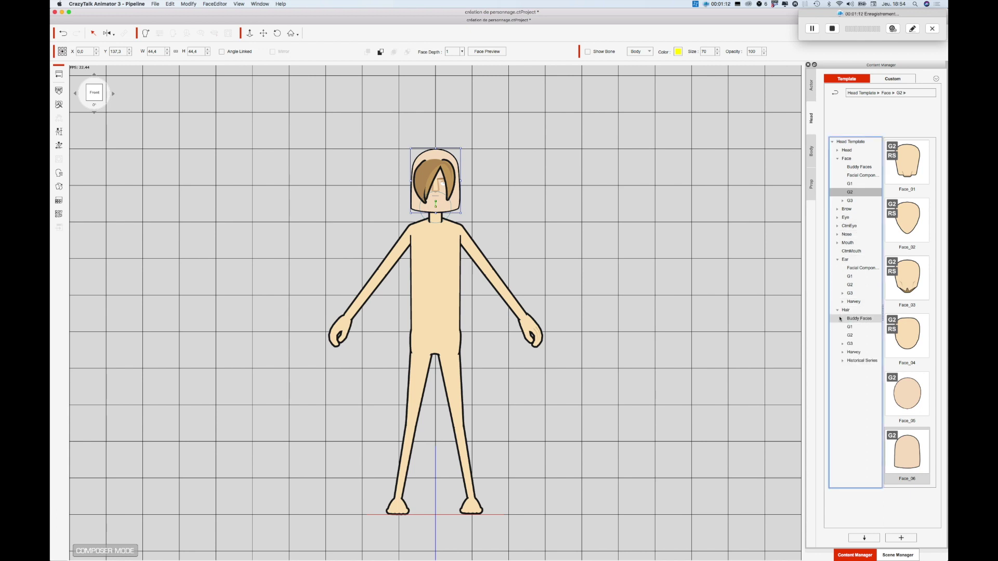
click(848, 336)
drag(907, 337, 440, 171)
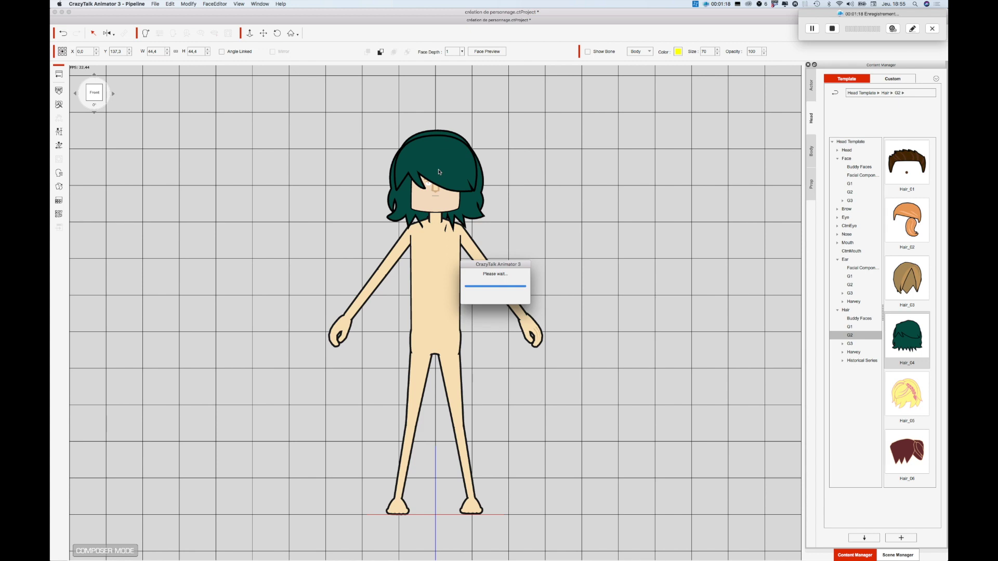
click(475, 192)
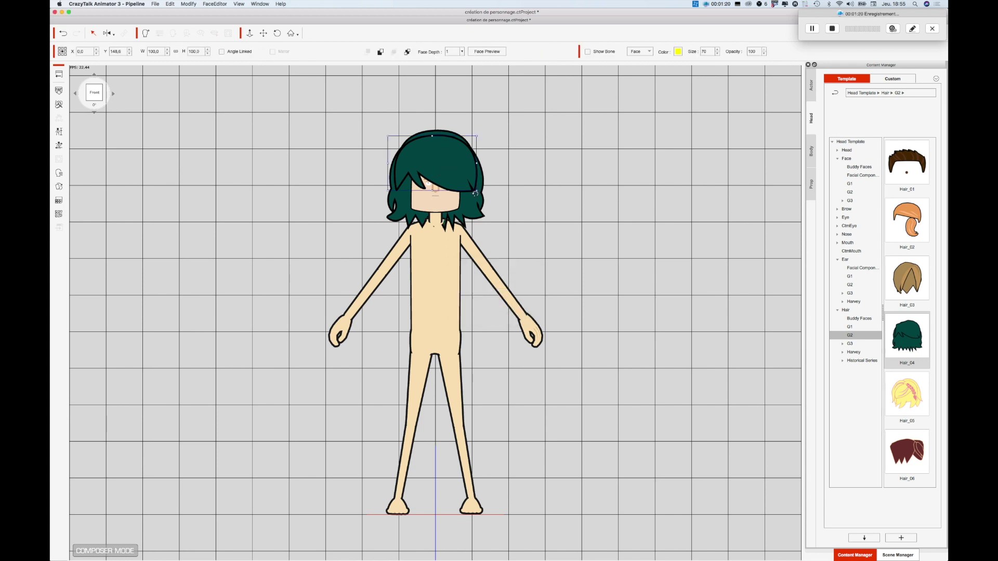
drag(475, 193, 448, 166)
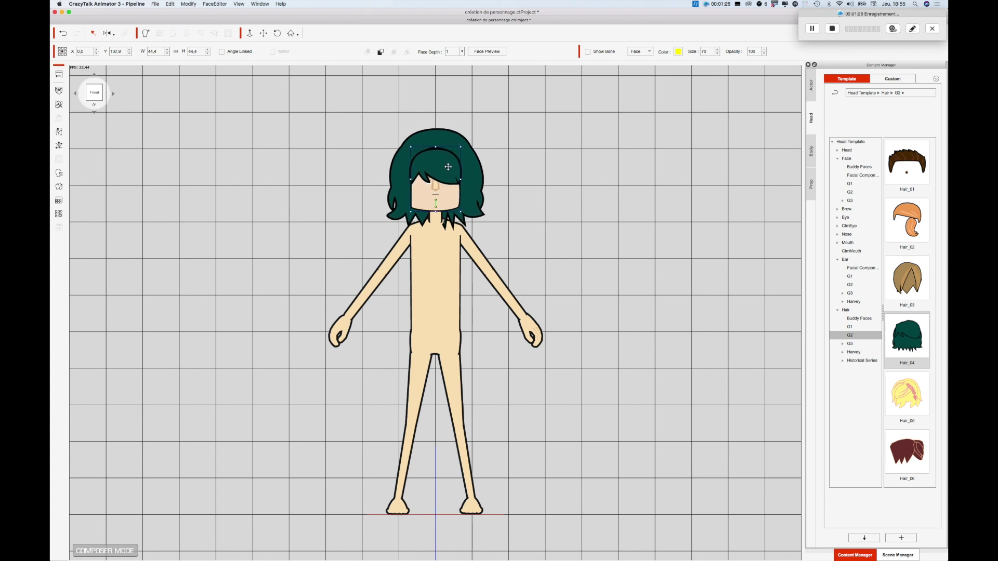
Shrink the back hair to frame the head and move the front hair up to the top of the head
click(469, 194)
drag(484, 226, 472, 203)
click(449, 168)
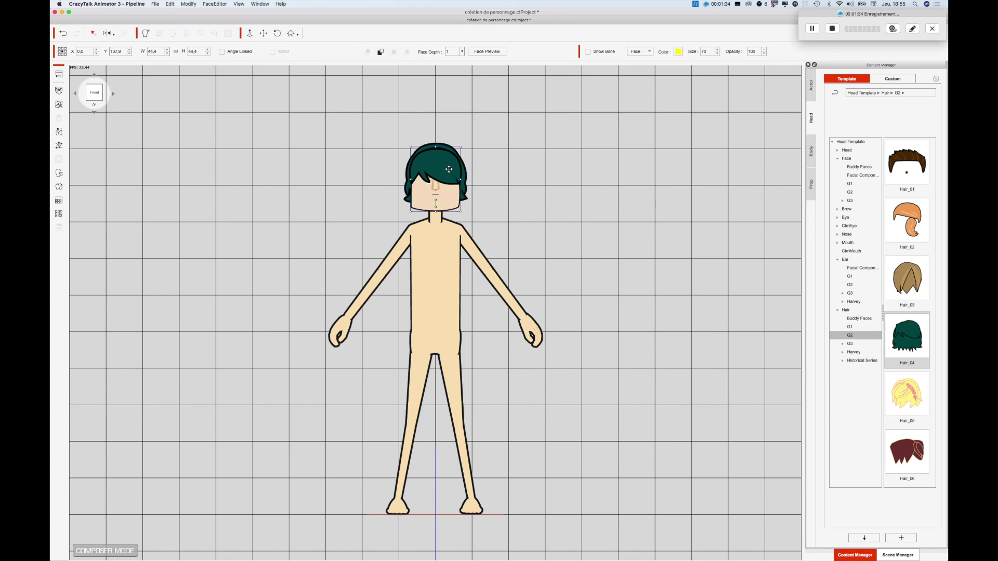
drag(449, 168, 448, 156)
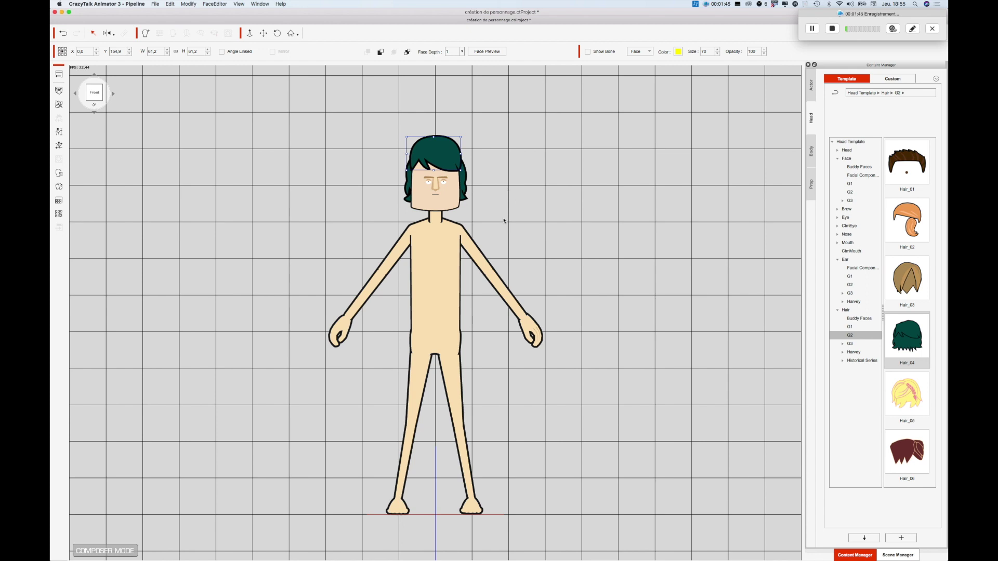
click(573, 234)
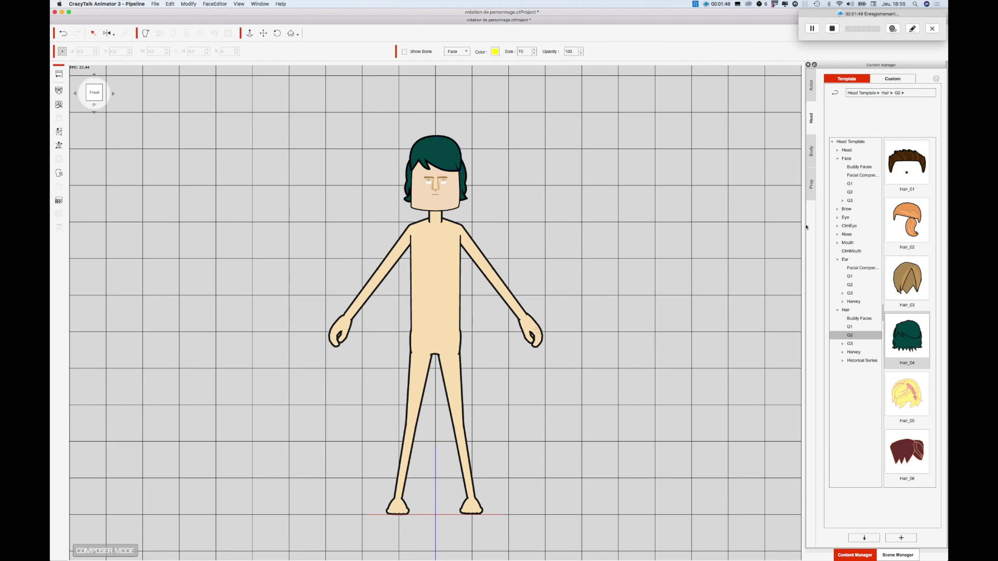
Apply the Facial Components eye template A001_Eyes 05 and shrink the oversized eyes to fit the face
click(838, 218)
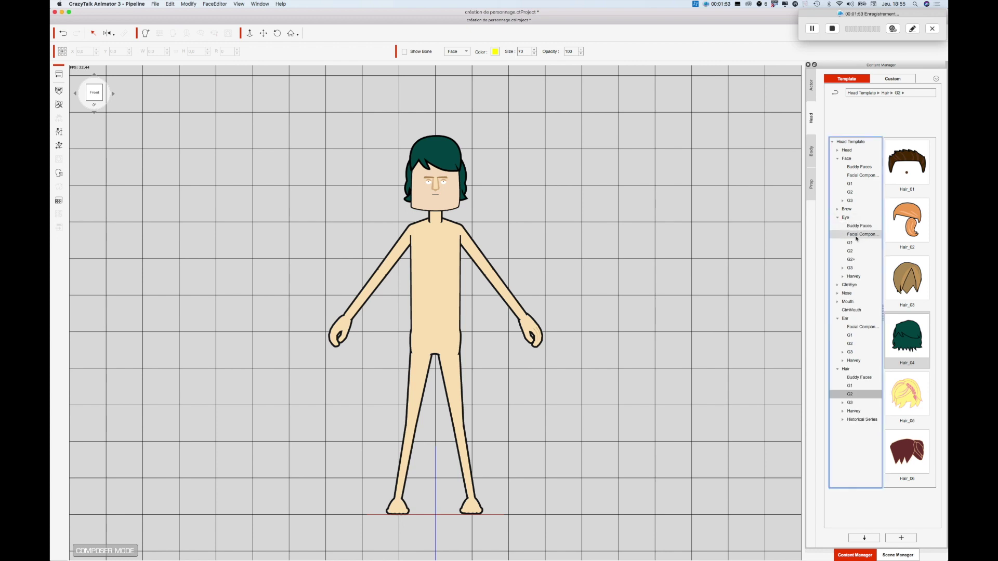
click(858, 226)
click(860, 234)
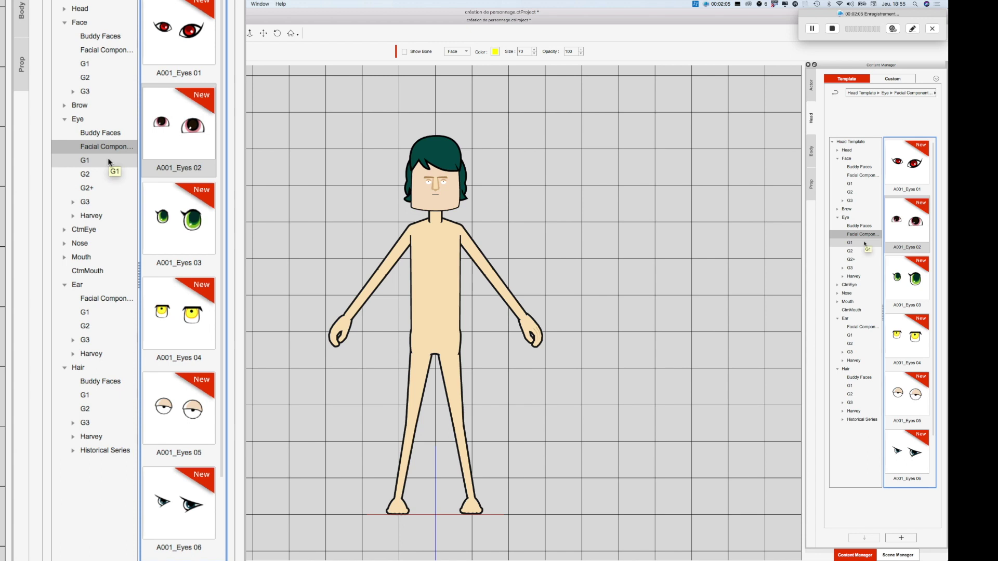
drag(907, 393, 429, 184)
click(553, 302)
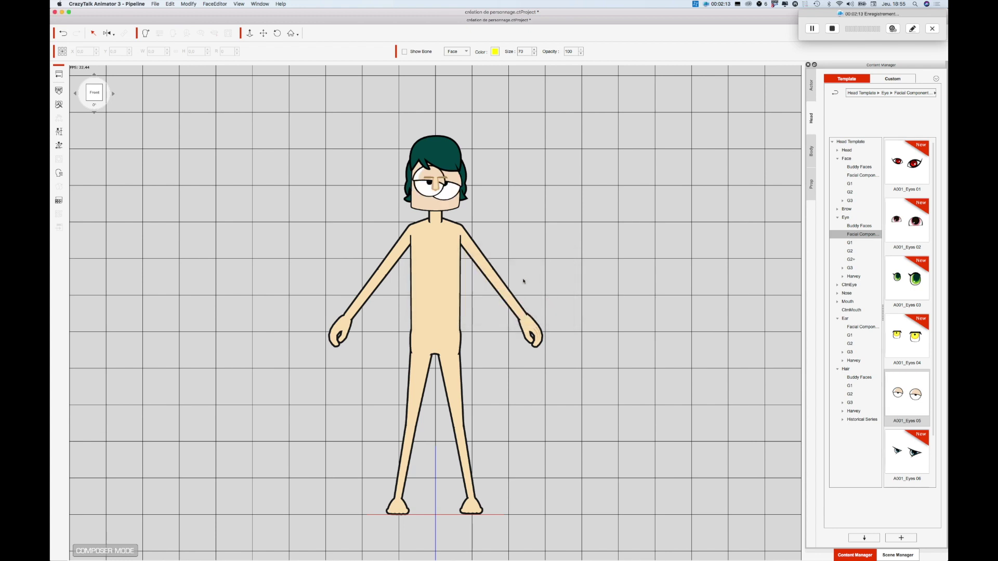
click(450, 191)
drag(268, 257, 190, 212)
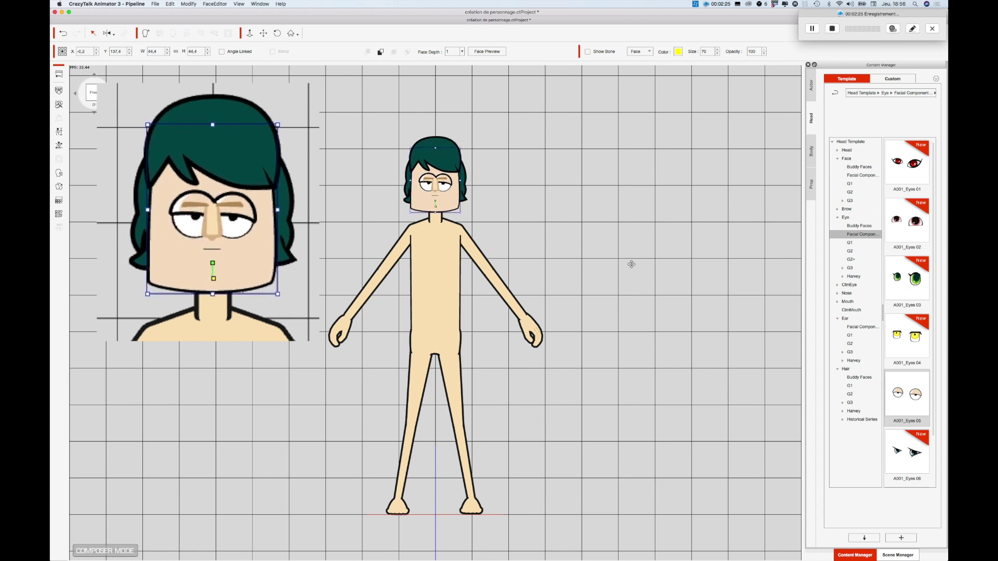
Lock the face and its child parts, leaving only the left and right eyes unlocked
click(897, 555)
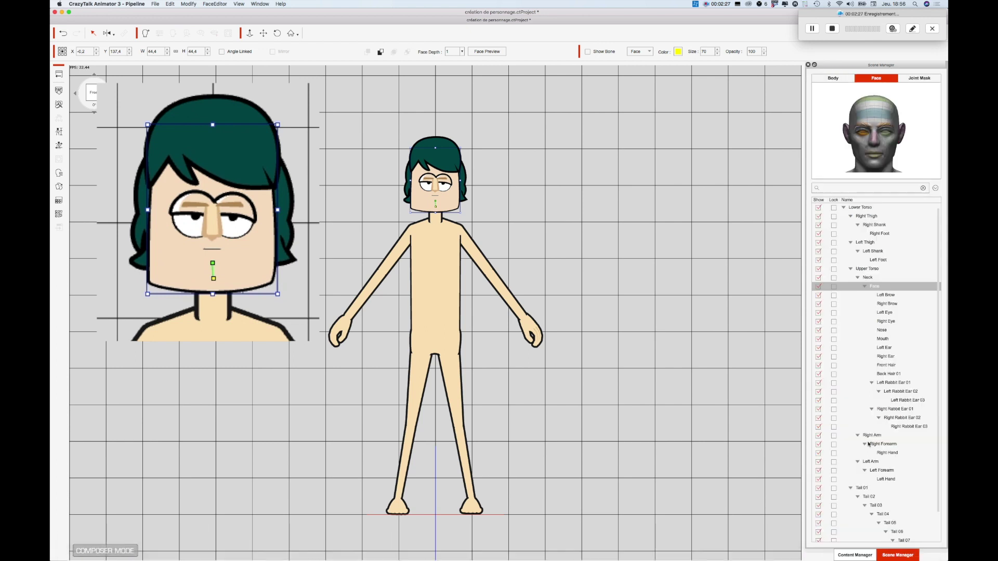
click(834, 287)
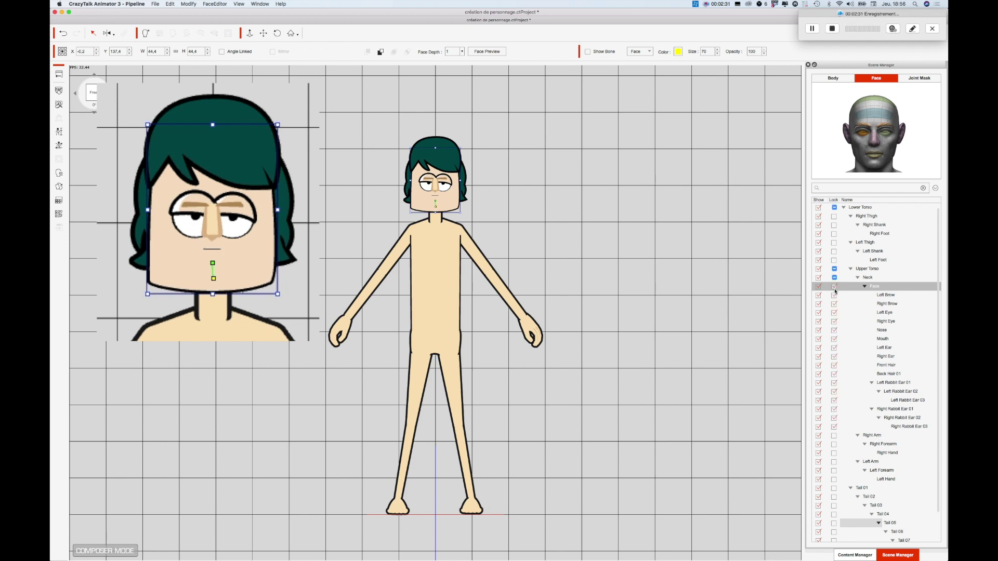
click(834, 321)
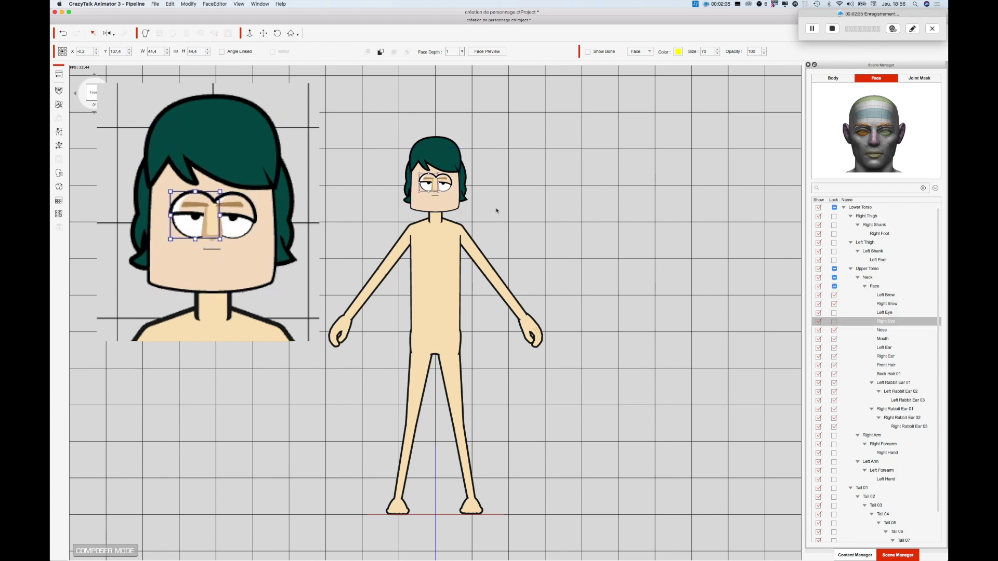
Shrink the left eye to about 36% and move it outward to about X 4.5, Y 144.7
click(236, 221)
mouse_move(236, 221)
mouse_down()
mouse_move(260, 229)
mouse_move(251, 227)
mouse_up()
drag(448, 186, 448, 186)
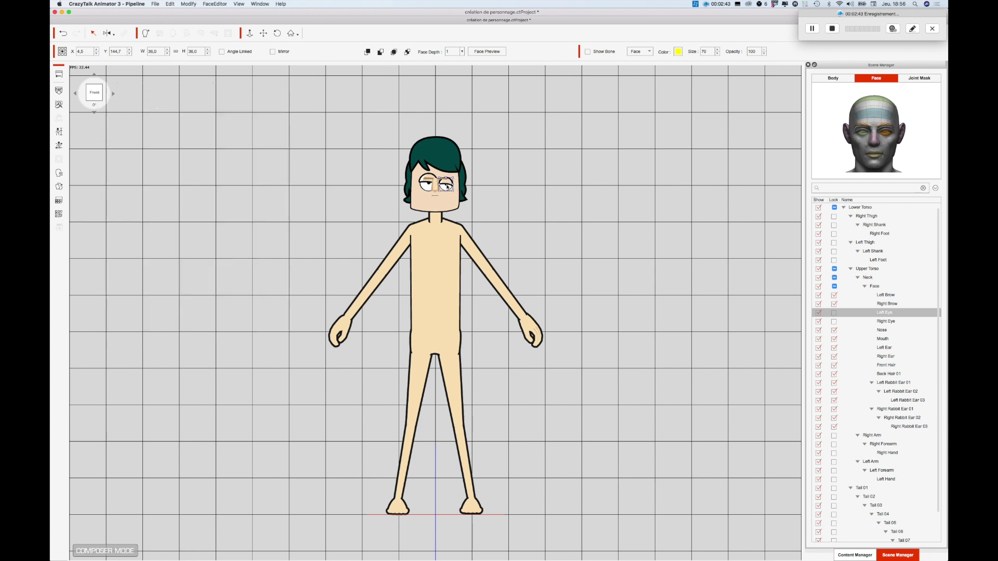
Shrink the right eye to about 42.4%, move it outward, and level both eyes at about Y 144.3
click(250, 33)
drag(585, 232, 591, 267)
click(262, 34)
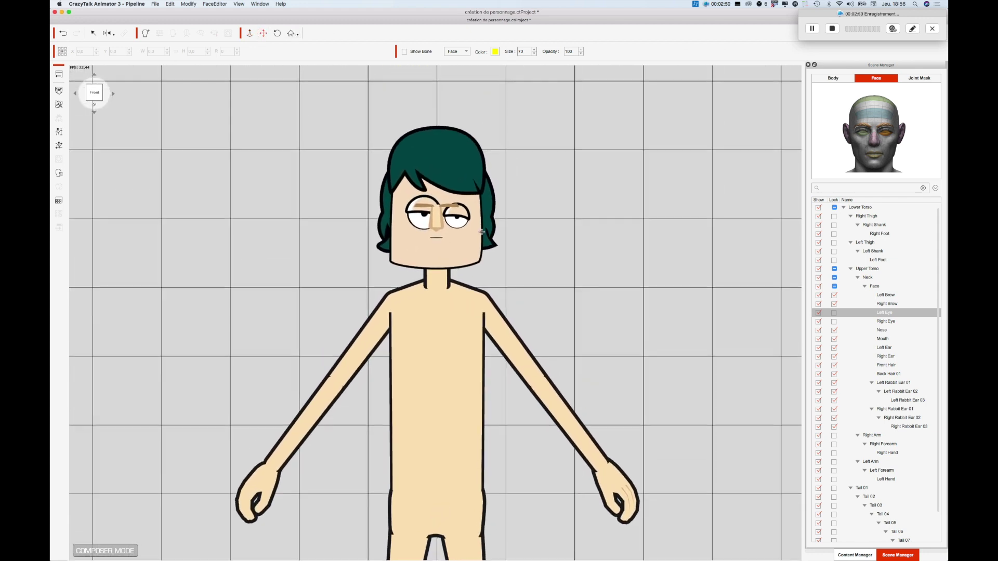
click(419, 217)
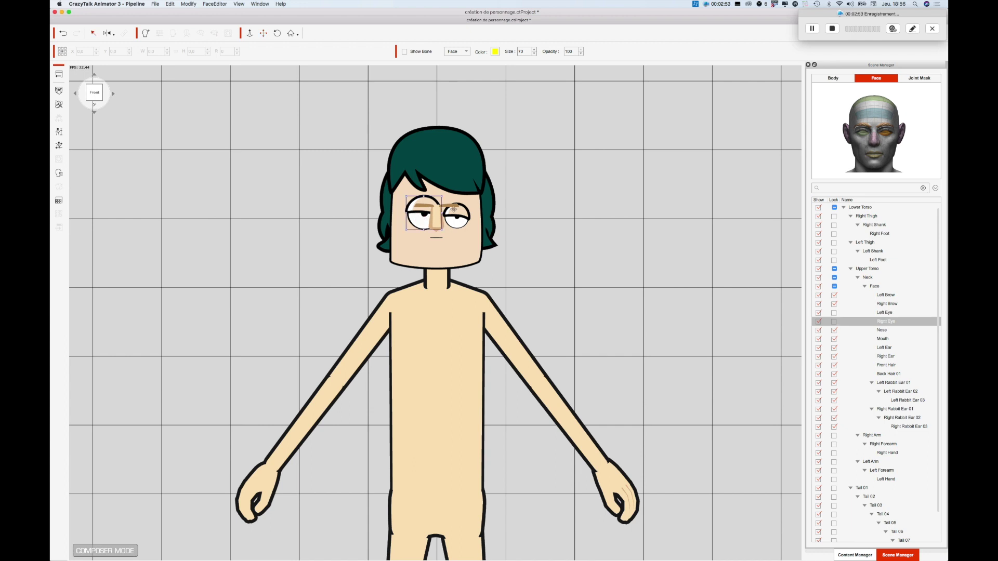
drag(408, 227, 411, 221)
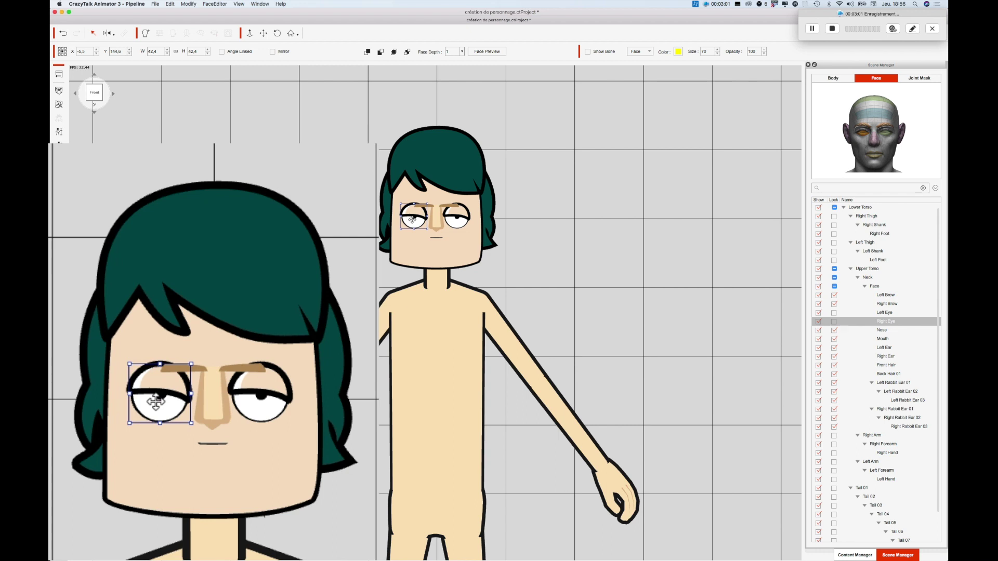
drag(412, 220, 413, 222)
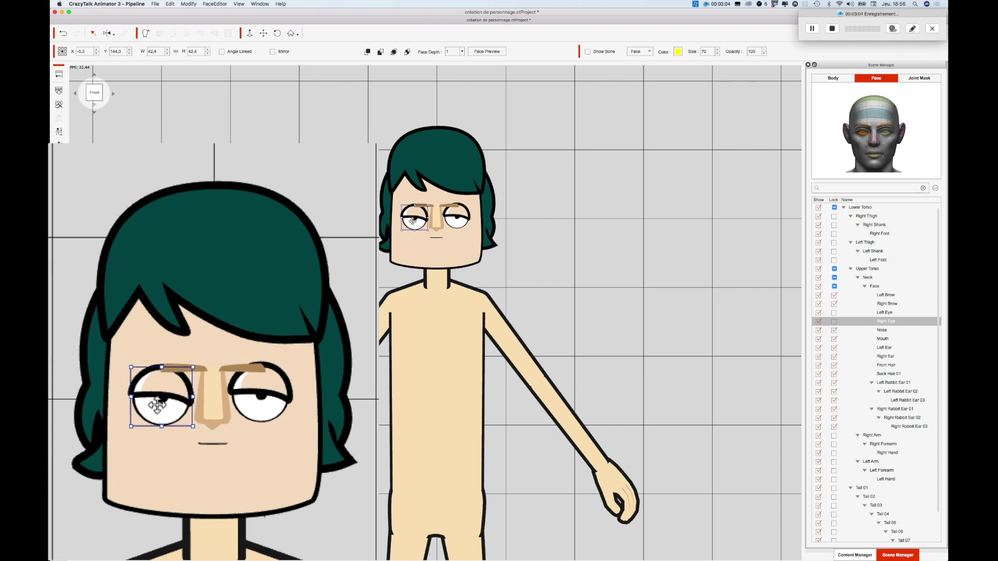
click(458, 218)
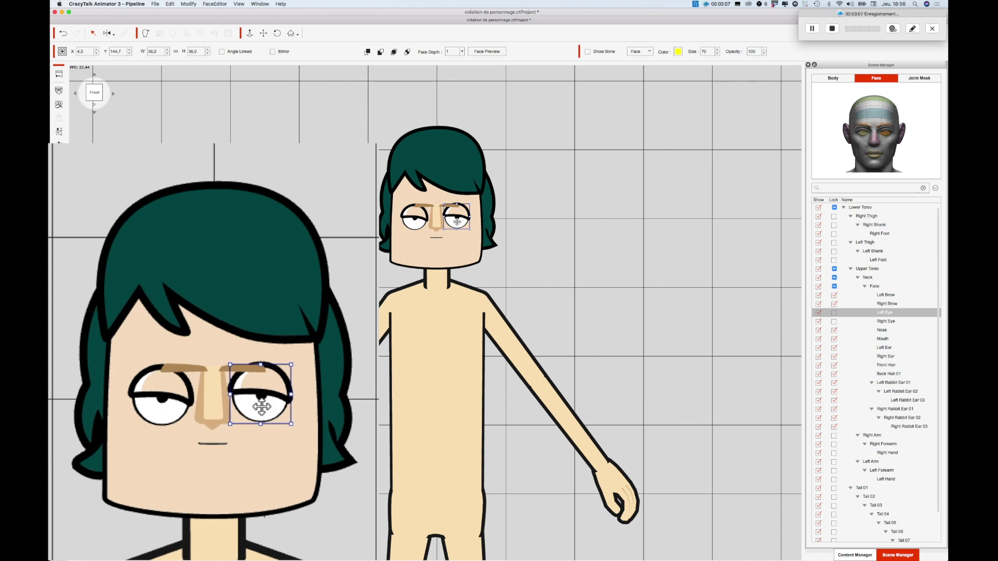
drag(458, 222, 458, 224)
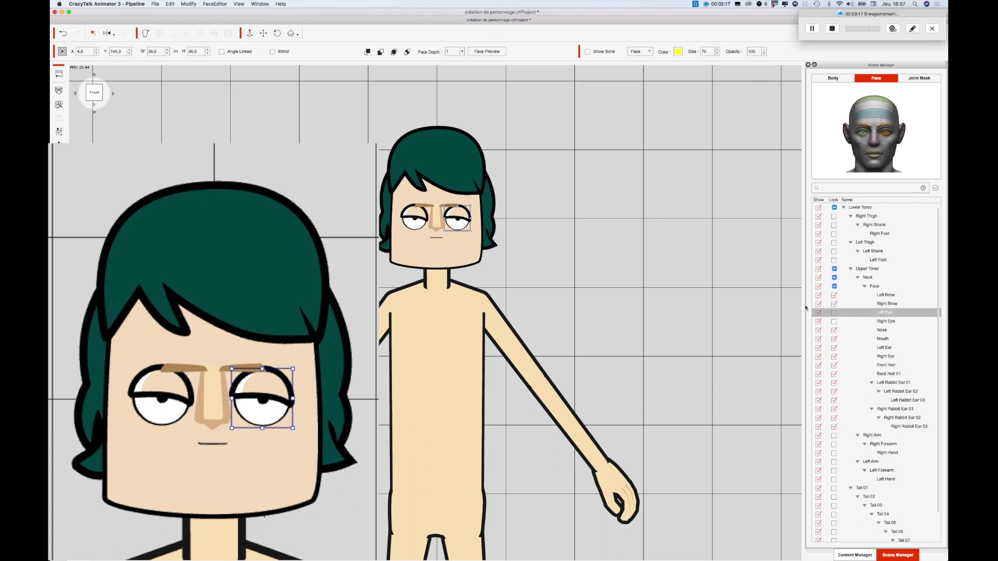
Apply the G2 nose template Nose_05 and move the nose down to about X 0.2, Y 141.2
click(857, 555)
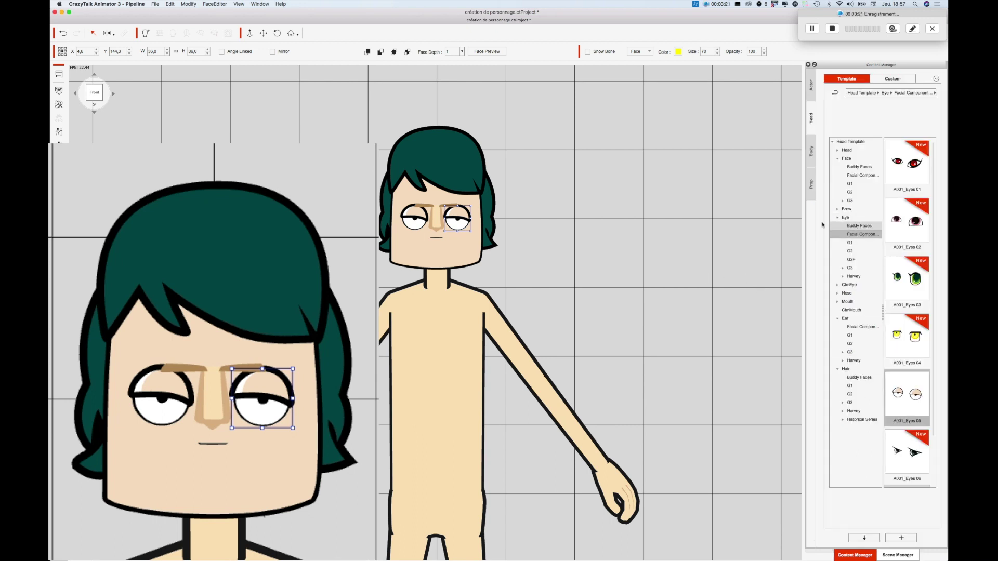
click(837, 294)
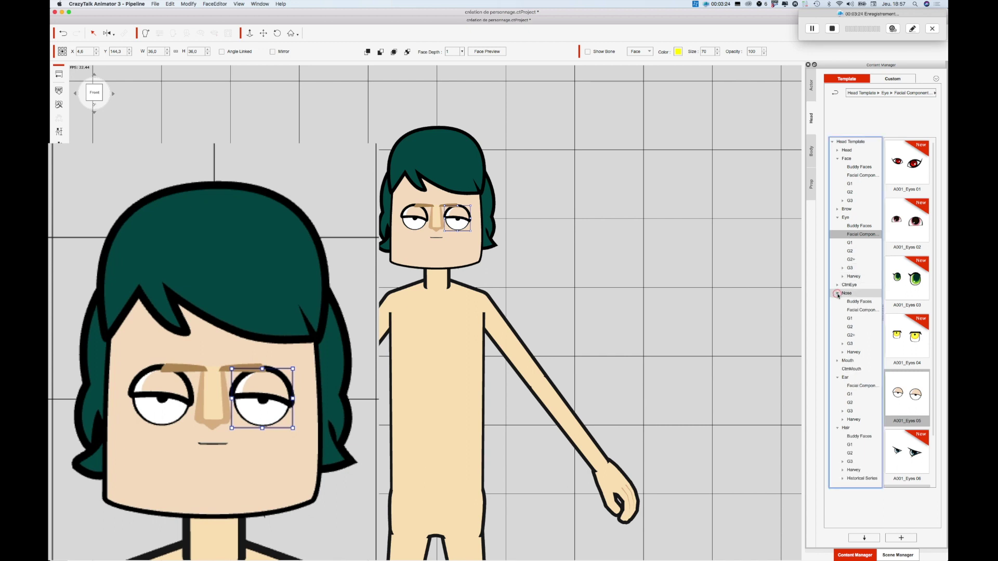
click(850, 327)
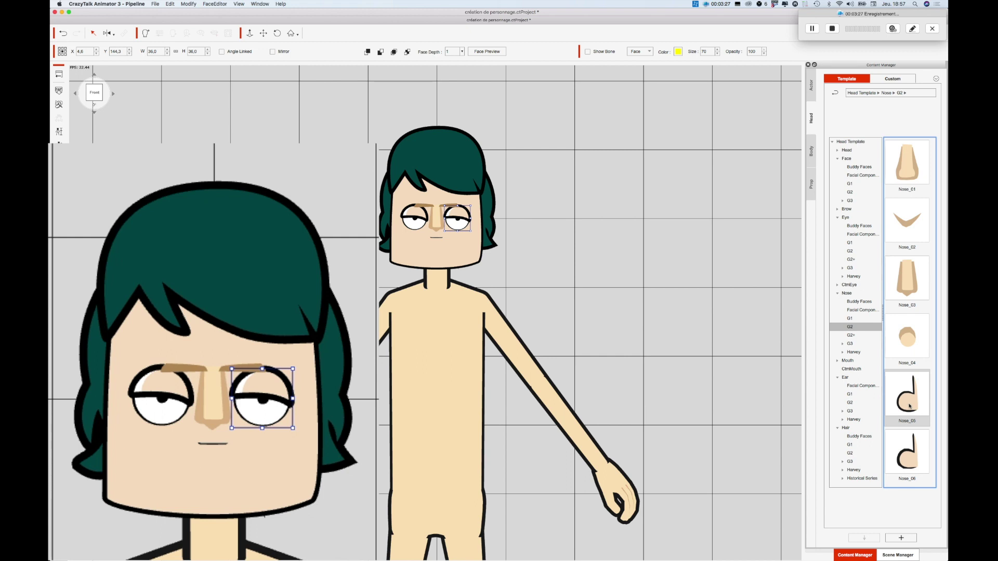
drag(909, 406, 223, 438)
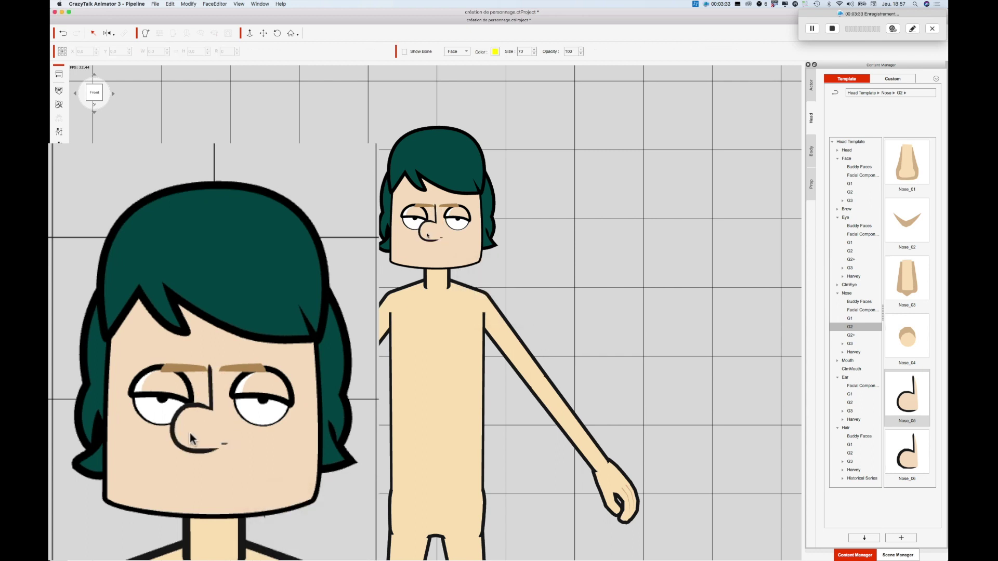
click(191, 437)
drag(200, 439, 203, 459)
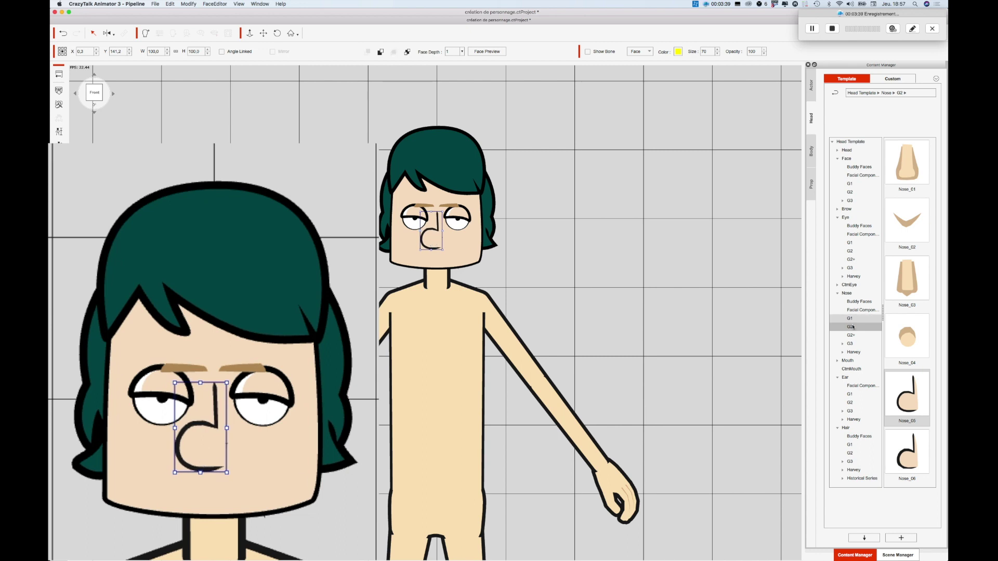
Apply the Mouth 05 template with the crooked teeth, from the mouth facial components, to the character
click(838, 363)
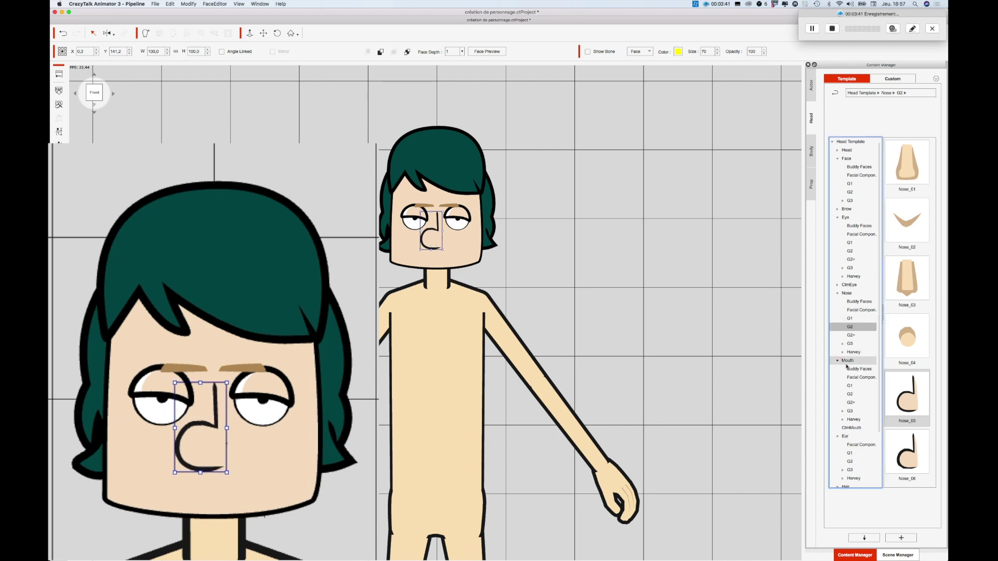
click(856, 369)
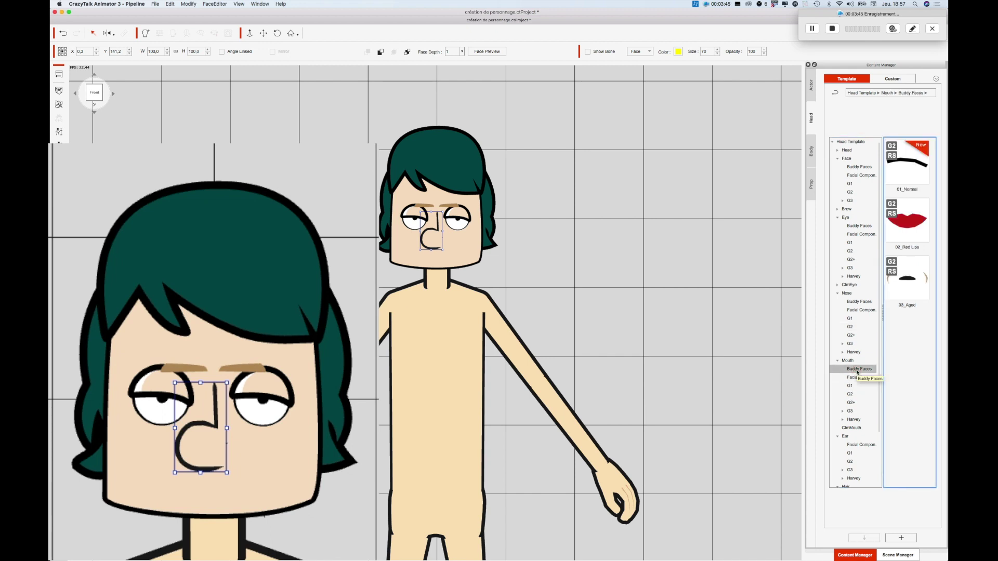
click(857, 377)
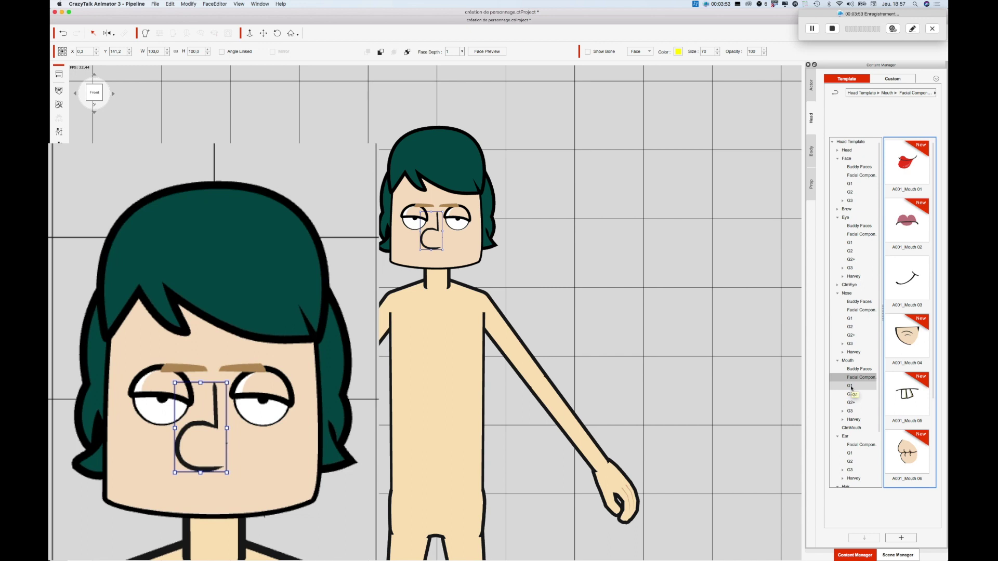
drag(910, 399, 434, 261)
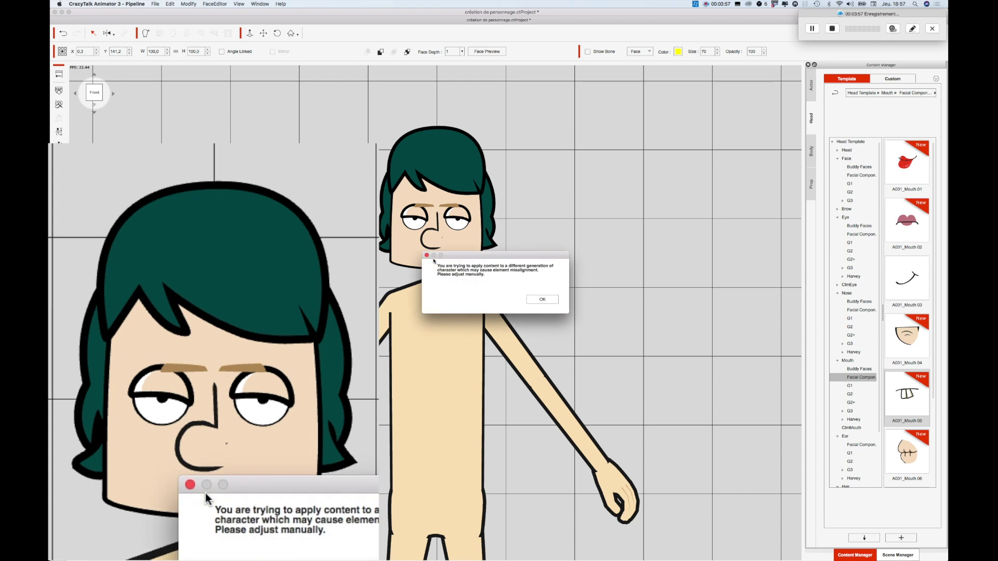
click(542, 300)
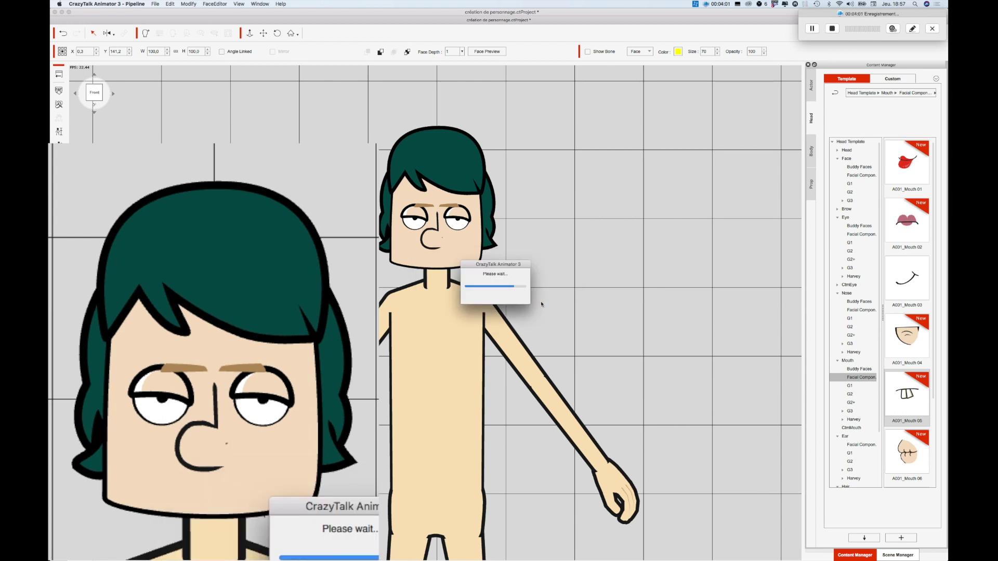
Shrink the mouth to about 44.4% and try to move it below the nose
click(242, 469)
drag(305, 418, 265, 461)
click(235, 452)
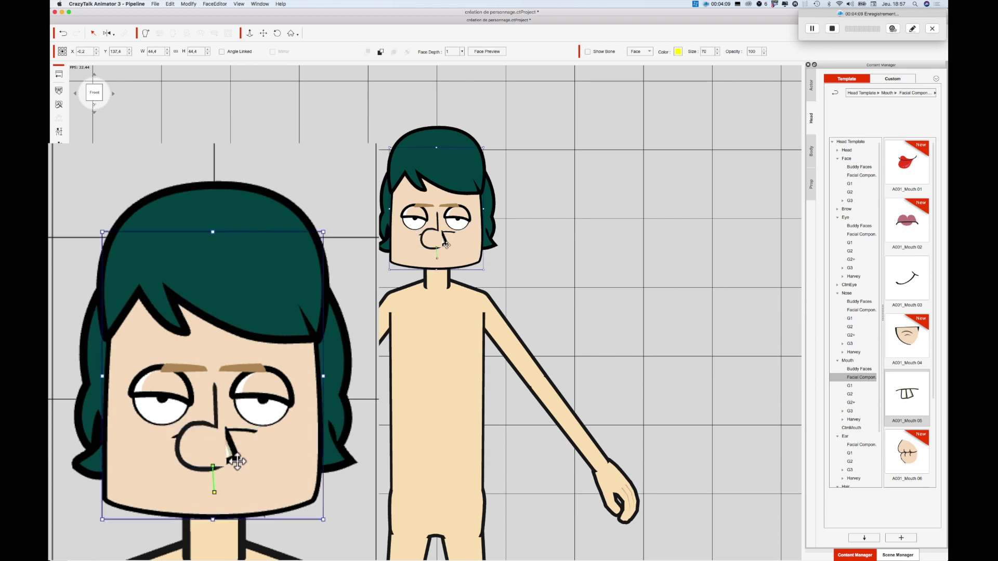
drag(233, 452, 237, 449)
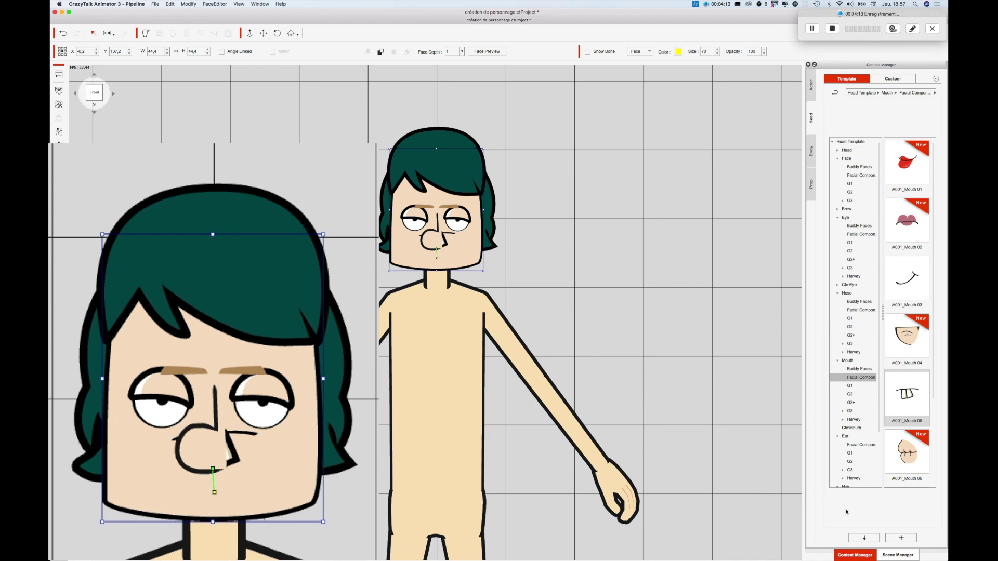
Lock every face part except the mouth, shrink the mouth to about 29.4% and move it to about X -0.1, Y 134.6
click(897, 555)
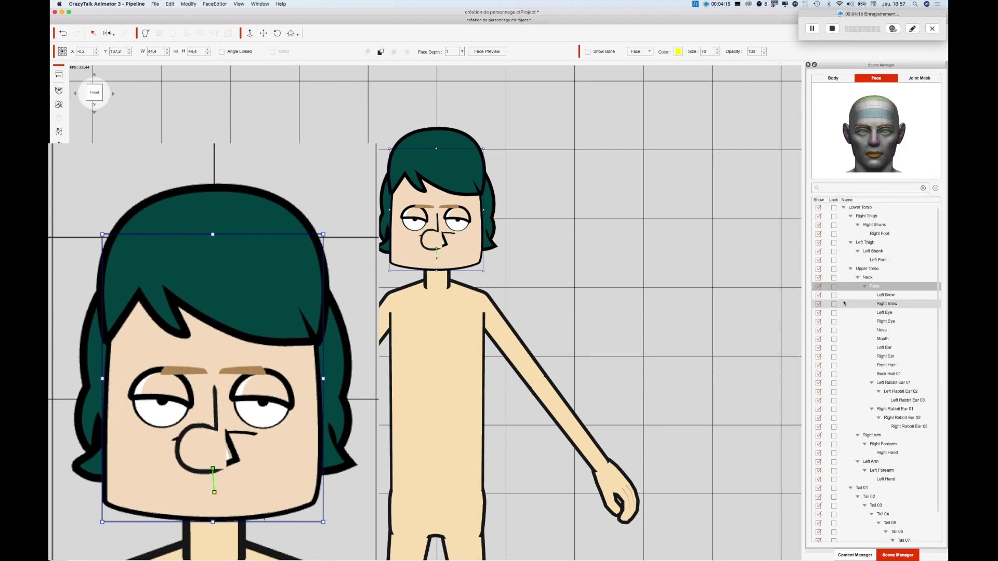
click(833, 286)
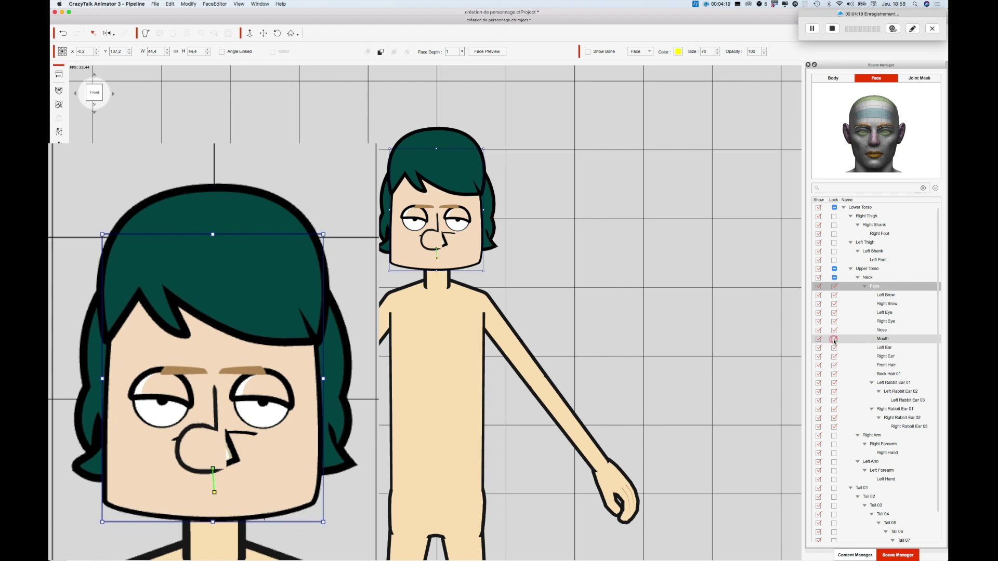
click(834, 340)
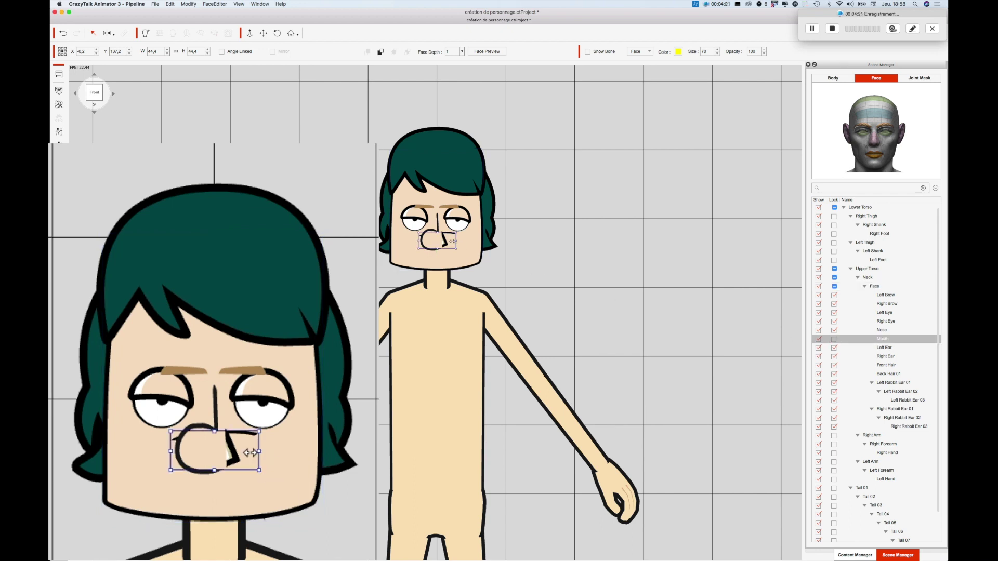
drag(248, 463, 226, 498)
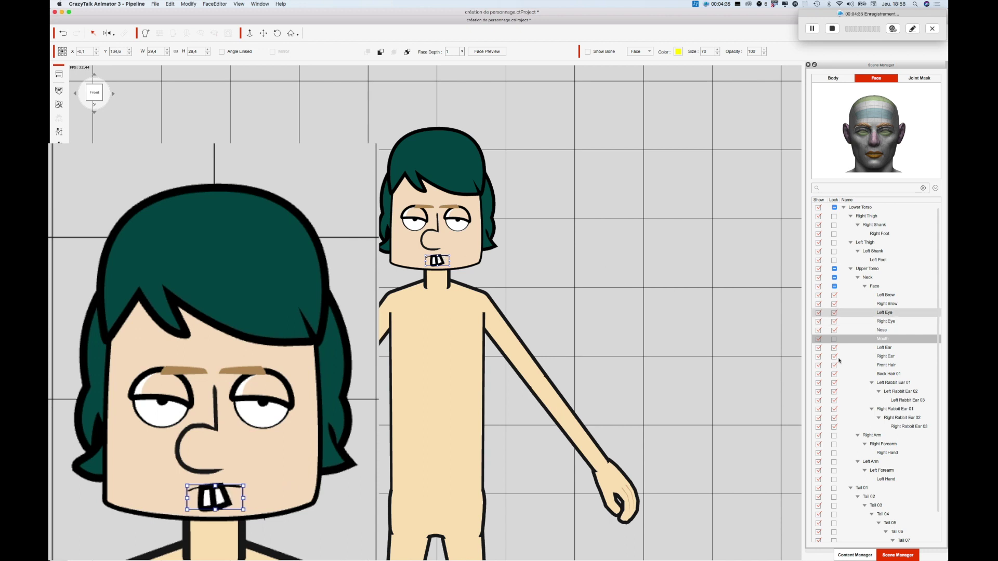
Apply the G2 brow template Brows_04 and move both brows inward above the eyes, at about Y 146.1
click(855, 556)
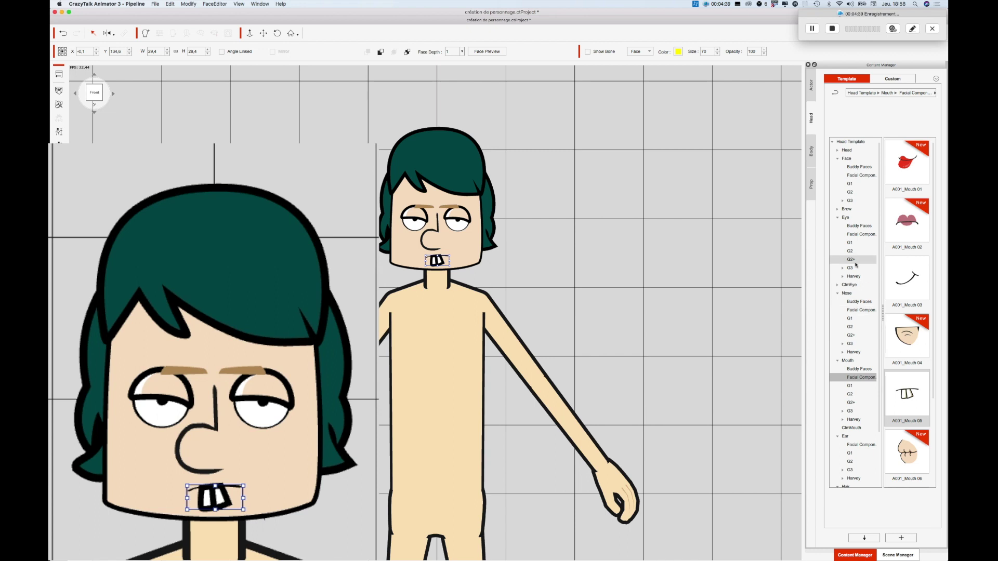
click(837, 209)
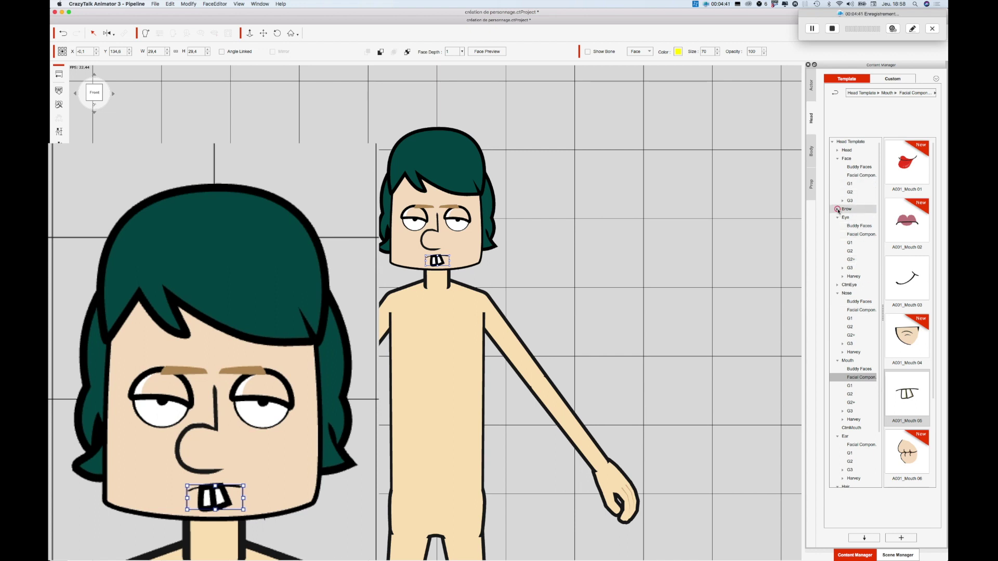
click(852, 244)
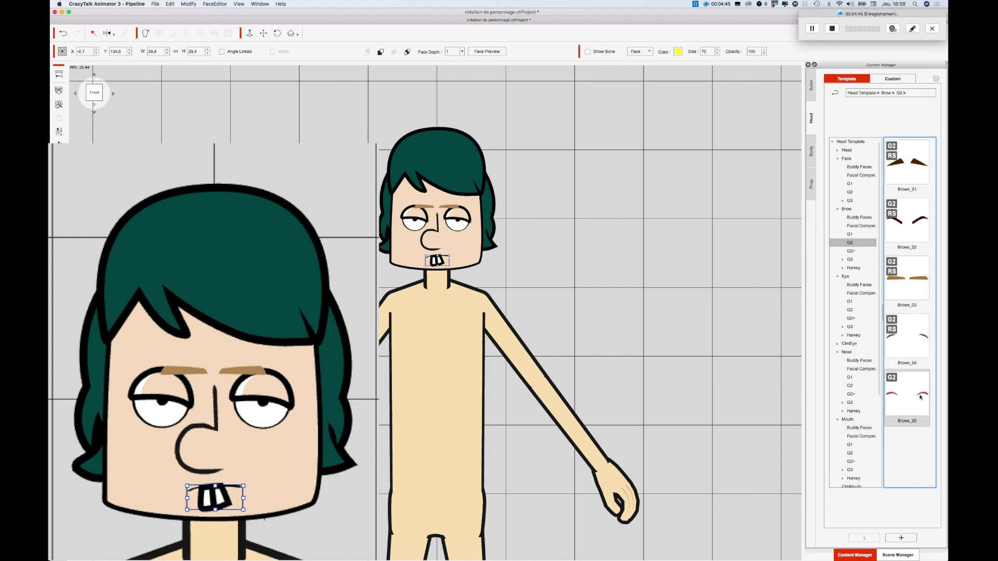
drag(910, 337, 208, 369)
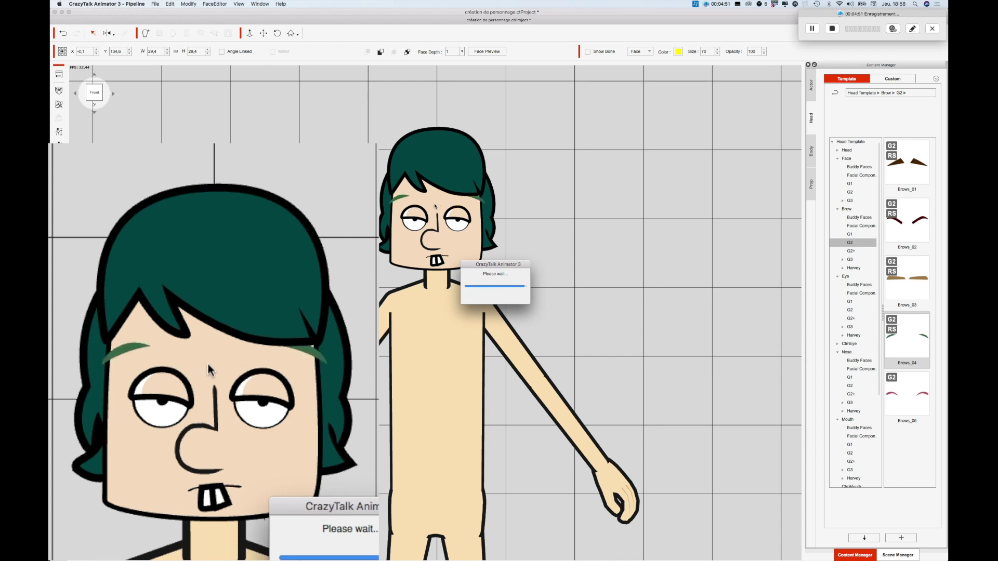
drag(128, 350, 151, 356)
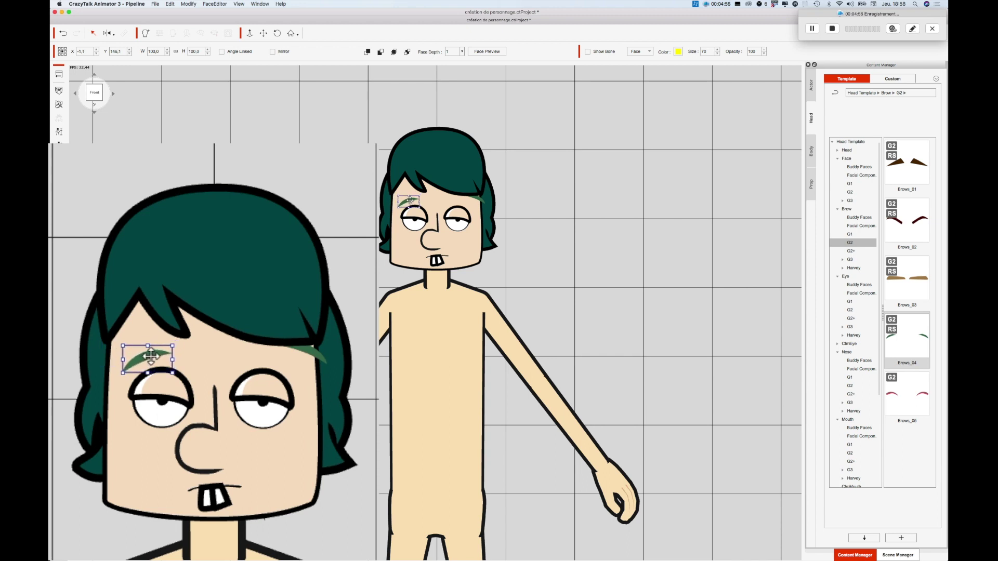
click(306, 353)
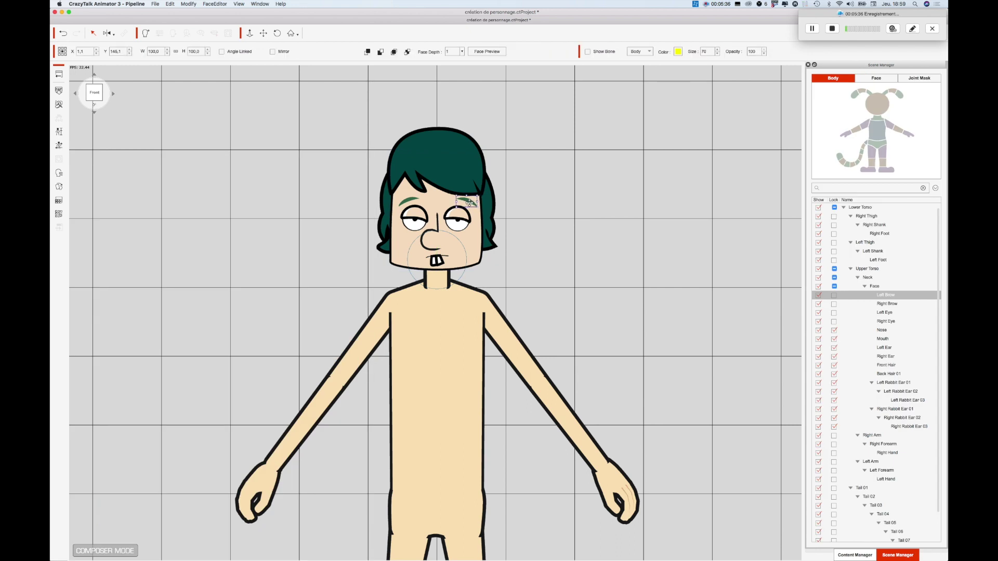
click(603, 299)
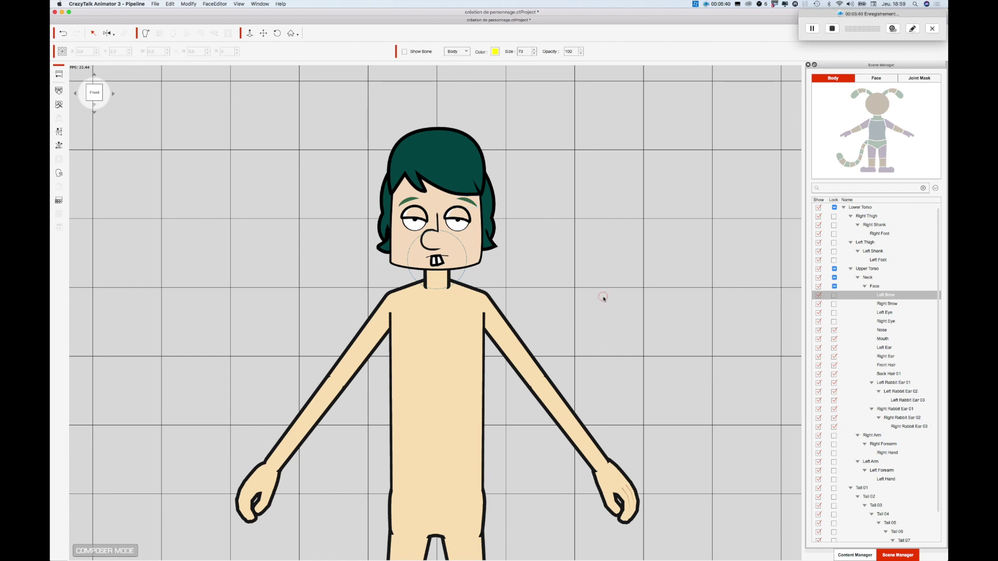
Turn the character to the 45° view and move the front hair up to uncover the eyes and cover the top of the head
click(113, 96)
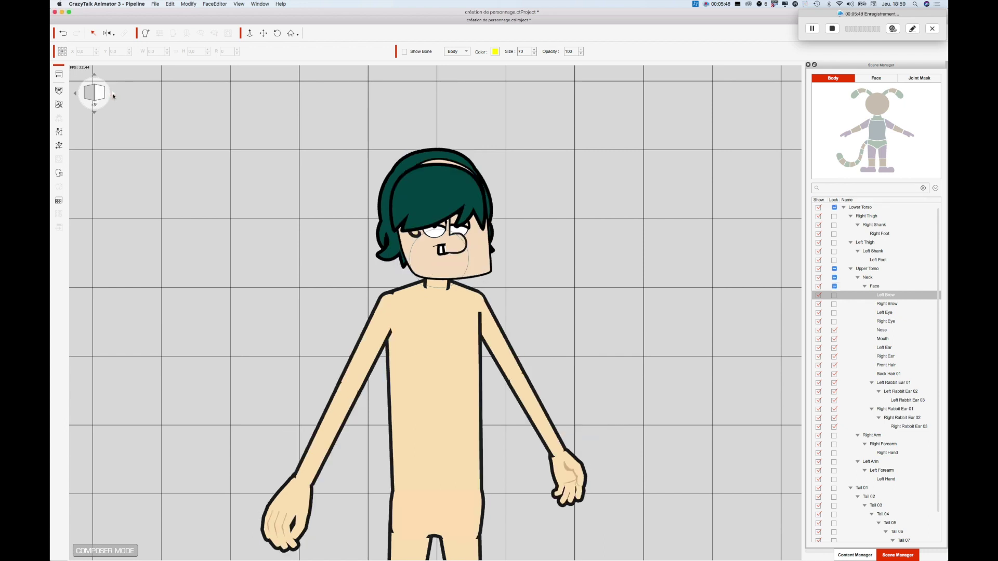
drag(439, 194, 439, 173)
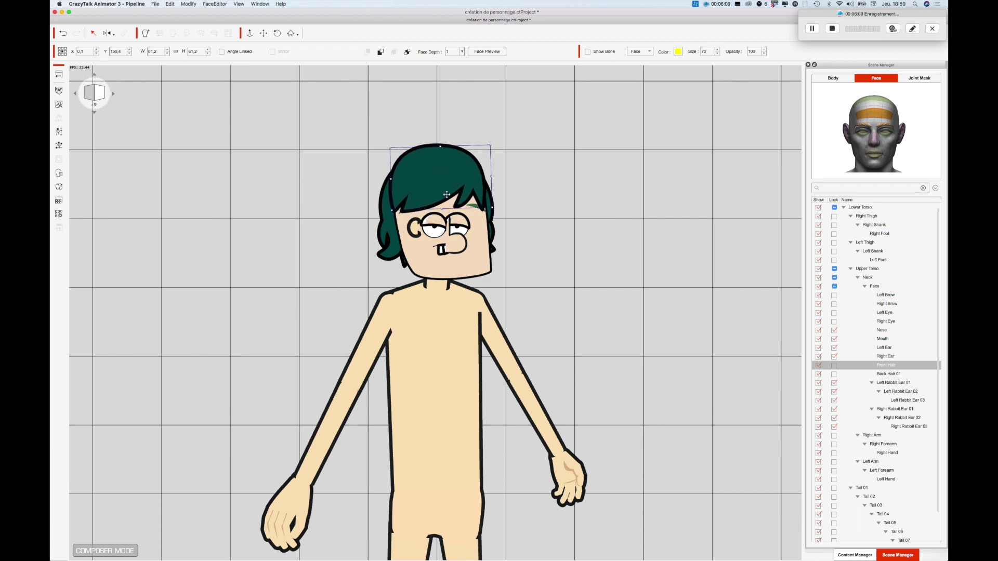
click(388, 241)
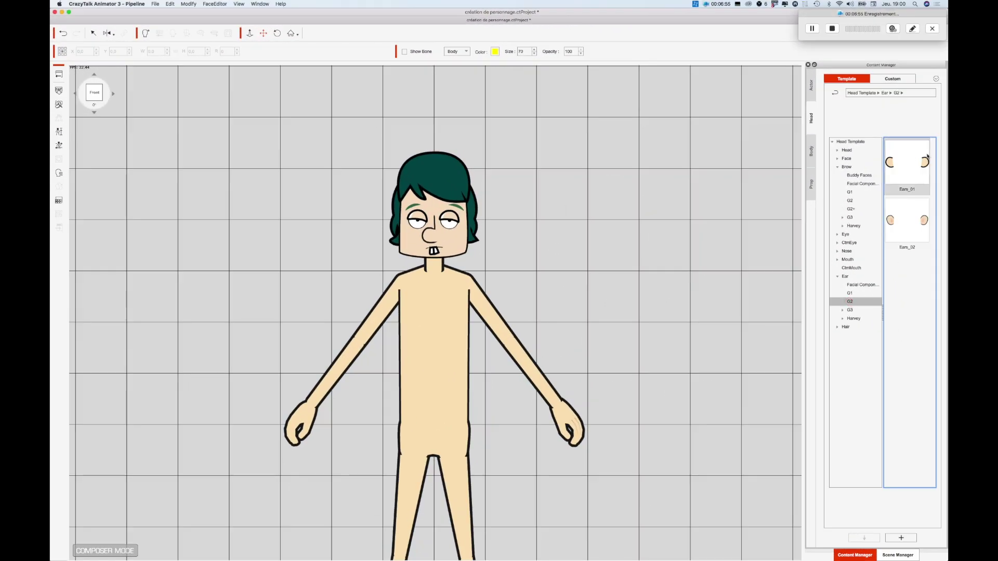
Apply the G2 ear template Ears_01 and lock every face part except the left and right ears
drag(892, 163, 418, 220)
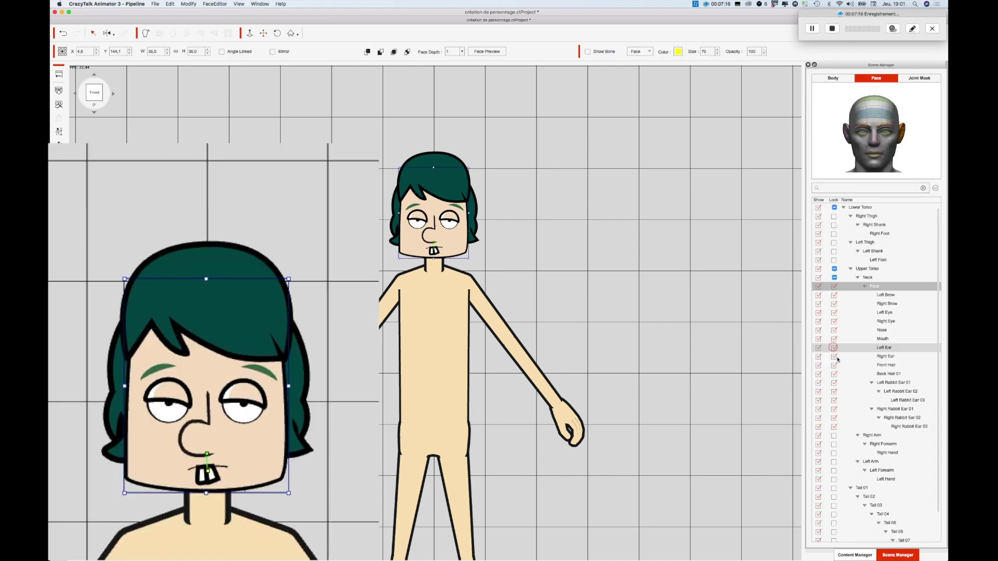
click(834, 347)
click(834, 357)
Shrink the right ear to about 73.2% and the left ear to about 70%, moving both outward to the head's sides at about Y 144.3
drag(163, 409, 133, 424)
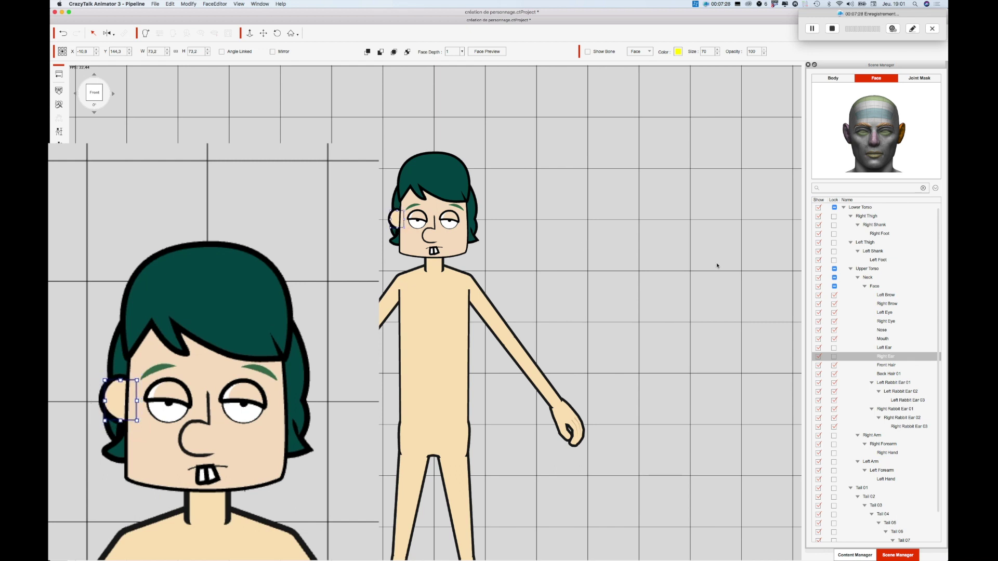
click(889, 349)
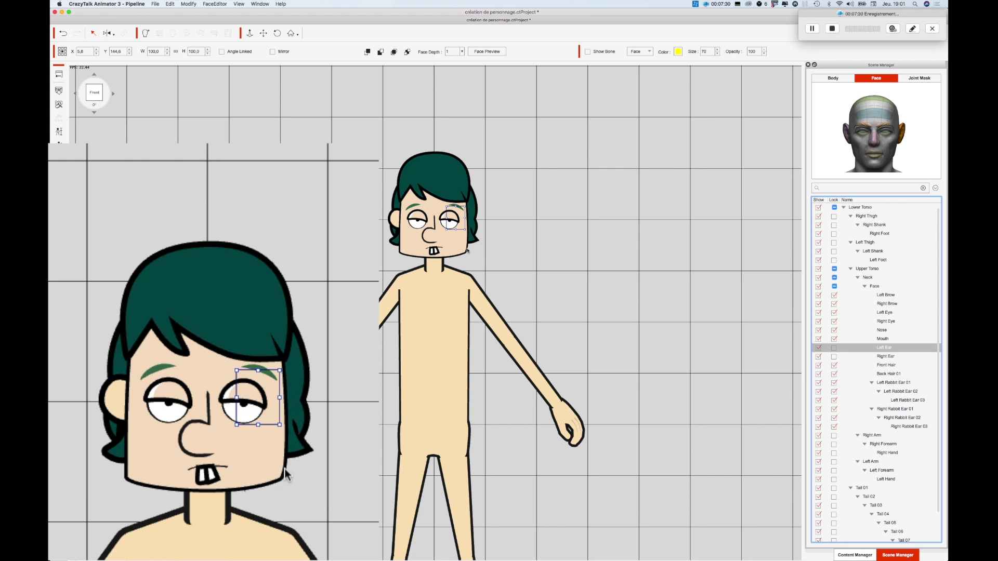
drag(258, 403, 294, 404)
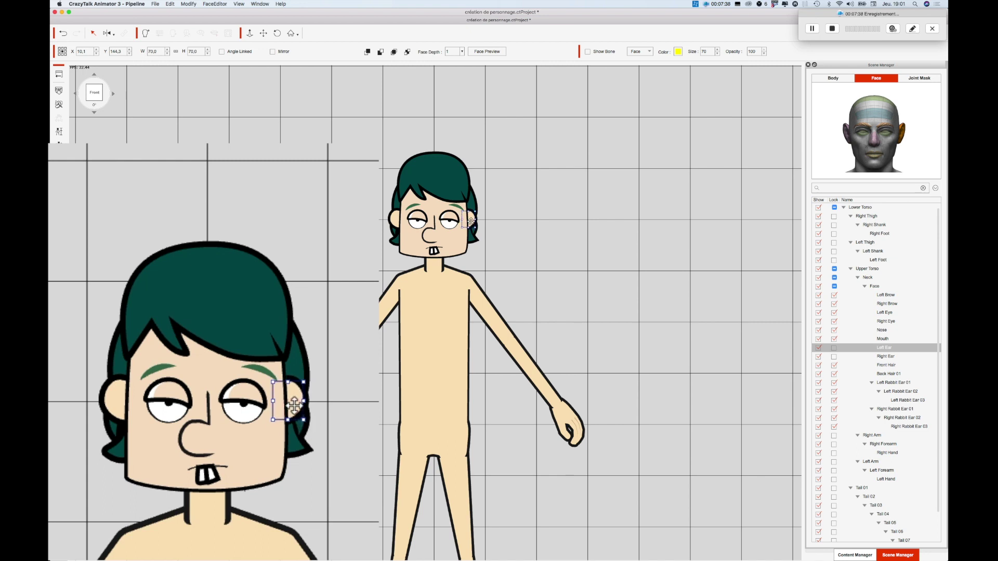
click(527, 253)
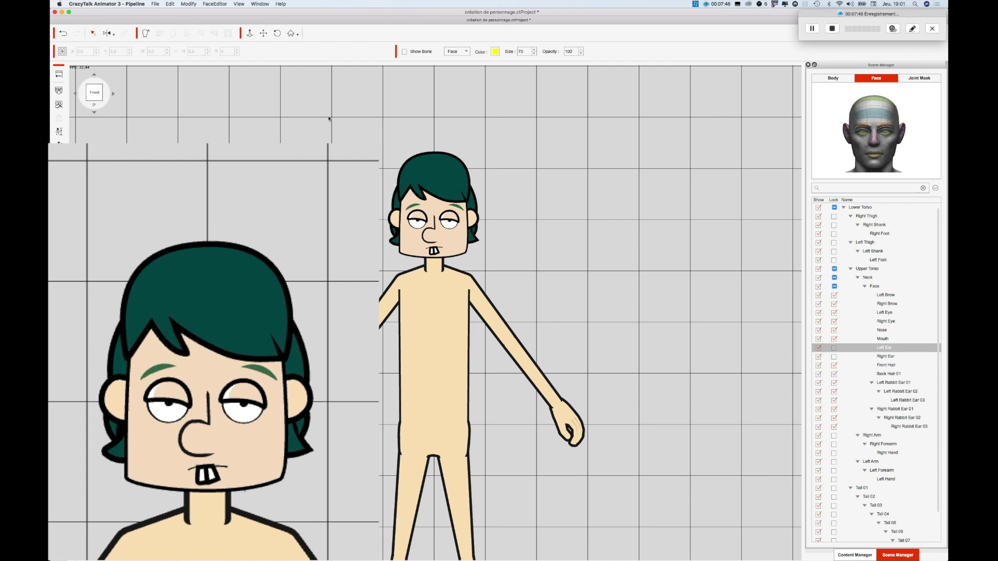
In the 45° view, move the right ear away from the eyes to the rear edge of the face
click(113, 95)
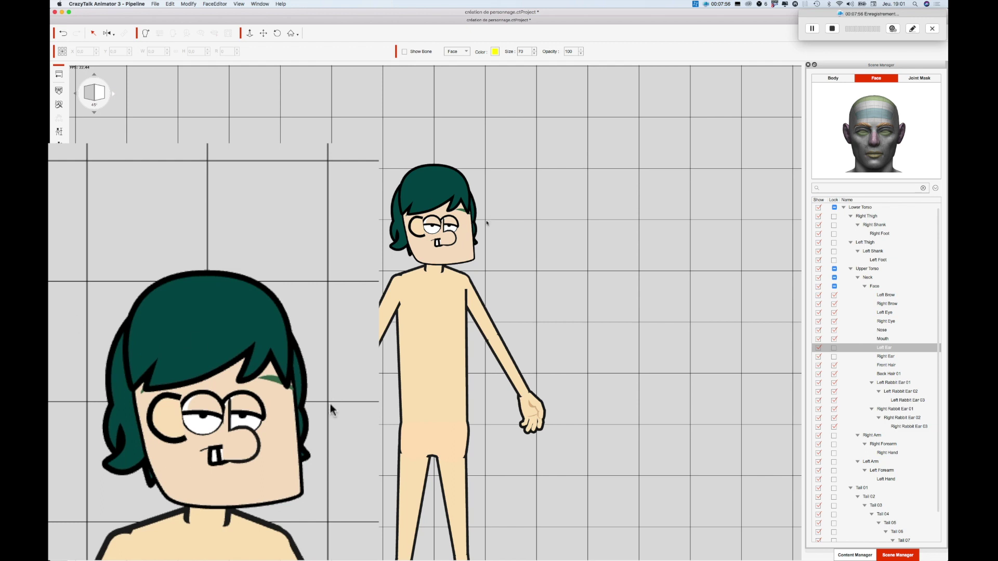
click(172, 429)
drag(172, 429, 127, 429)
Shift the mouth to about X 4.3, Y 134.0 and the left eye to about X 5.7, Y 142.6 in the 45° view
drag(220, 472, 250, 481)
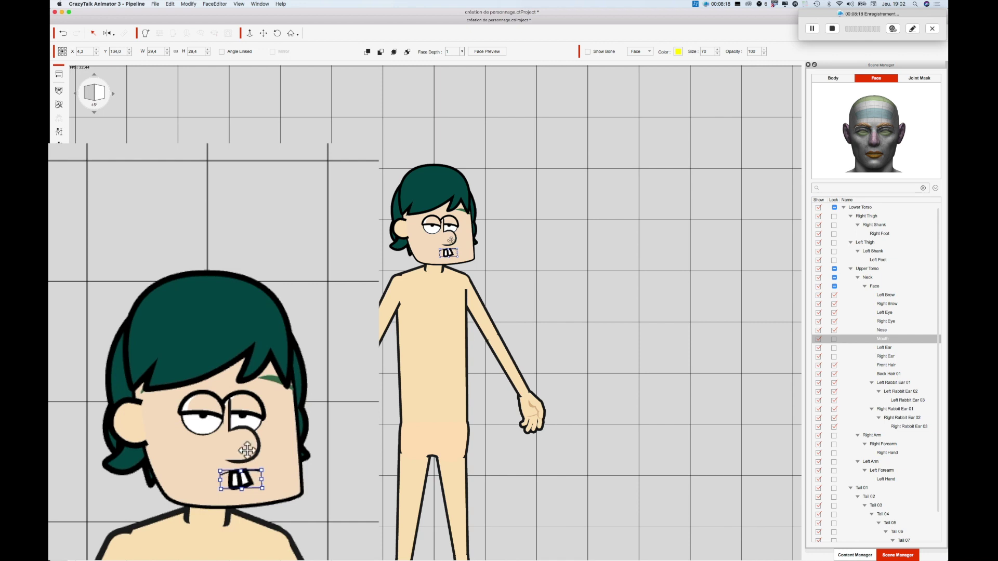
drag(243, 414, 261, 414)
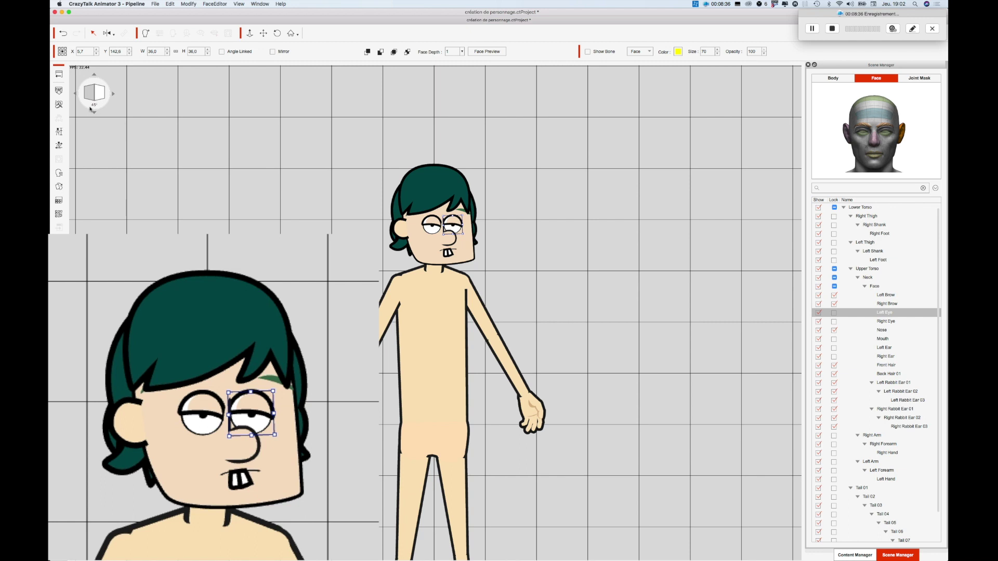
In the right profile view, move the front hair to about X 4.4, Y 150.2 and the nose to about X 13.7, Y 138.8
click(113, 94)
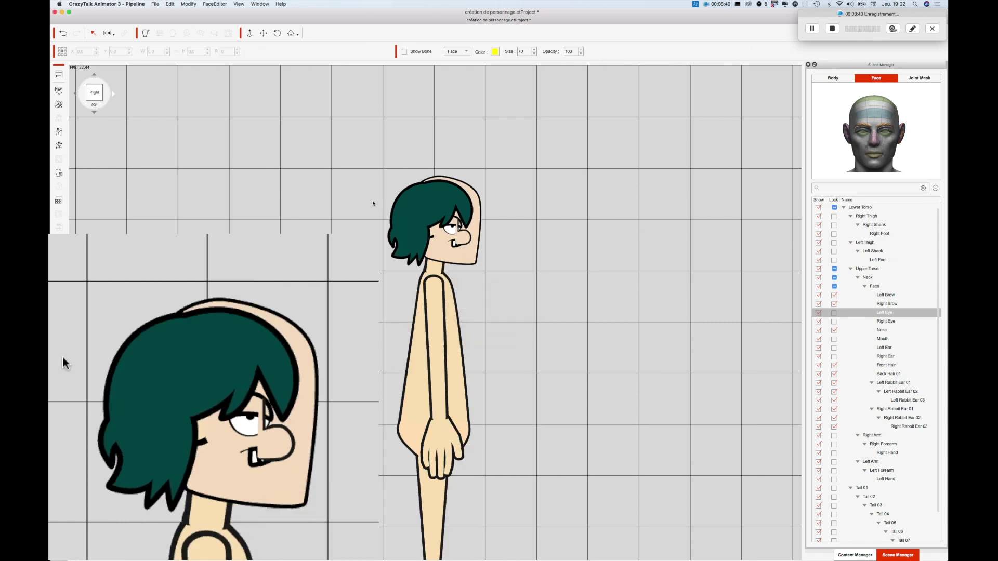
drag(439, 195, 458, 180)
click(477, 236)
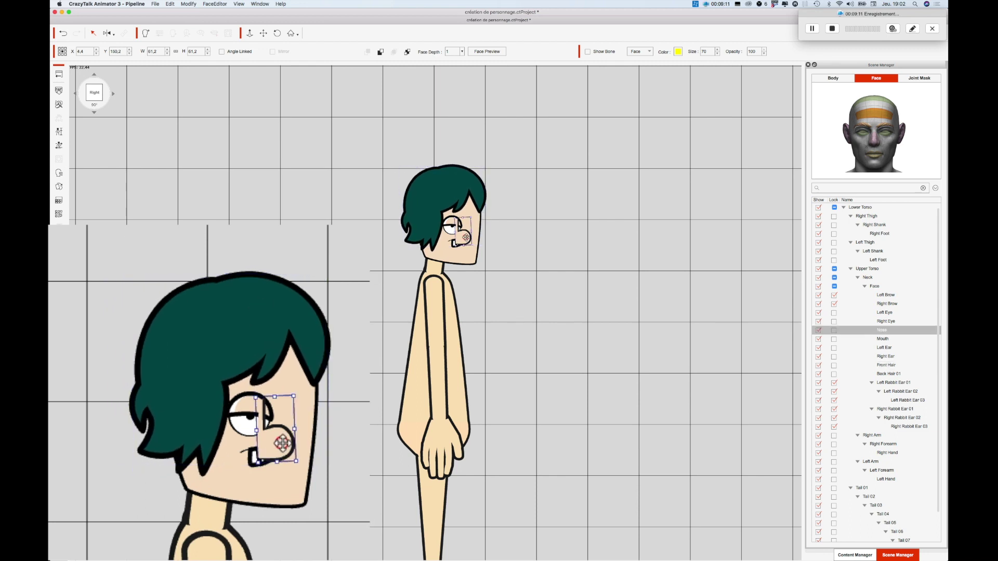
drag(480, 238, 486, 238)
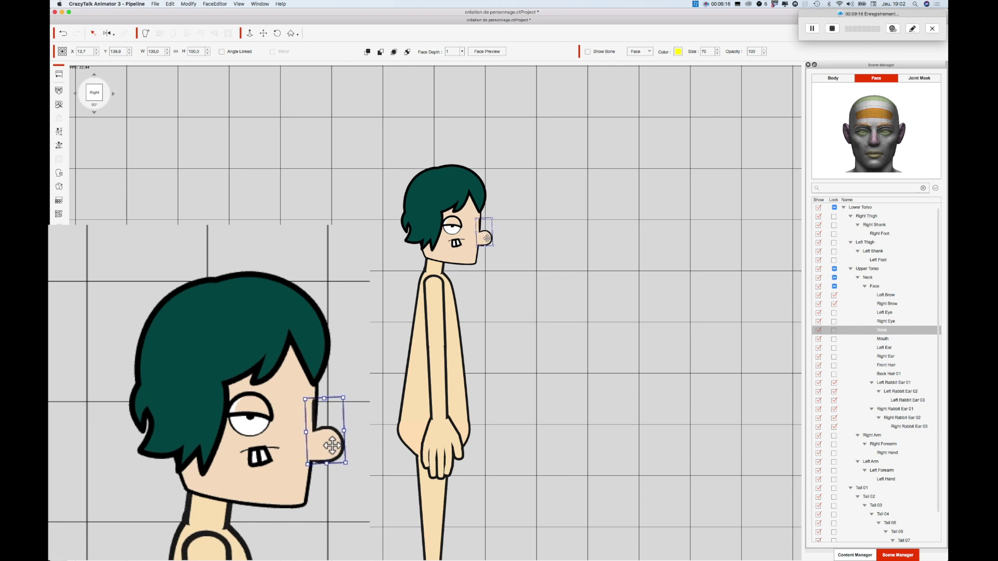
Move the visible eye forward to the front edge of the profile face, just behind the nose
click(453, 227)
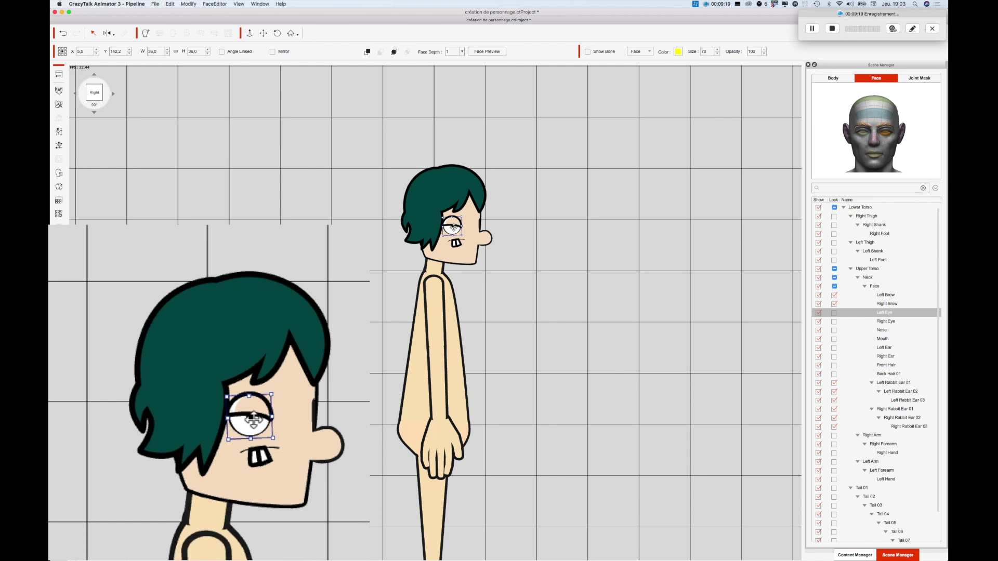
drag(453, 227, 471, 227)
click(528, 235)
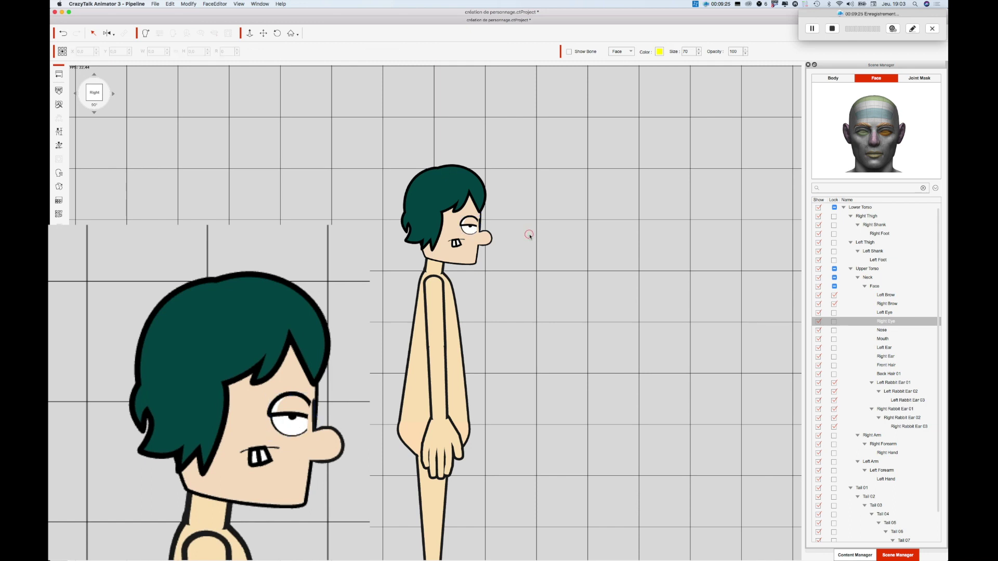
In the right profile view, move the mouth to the face's front edge below the nose, at about X 13.2, Y 133.9
click(457, 244)
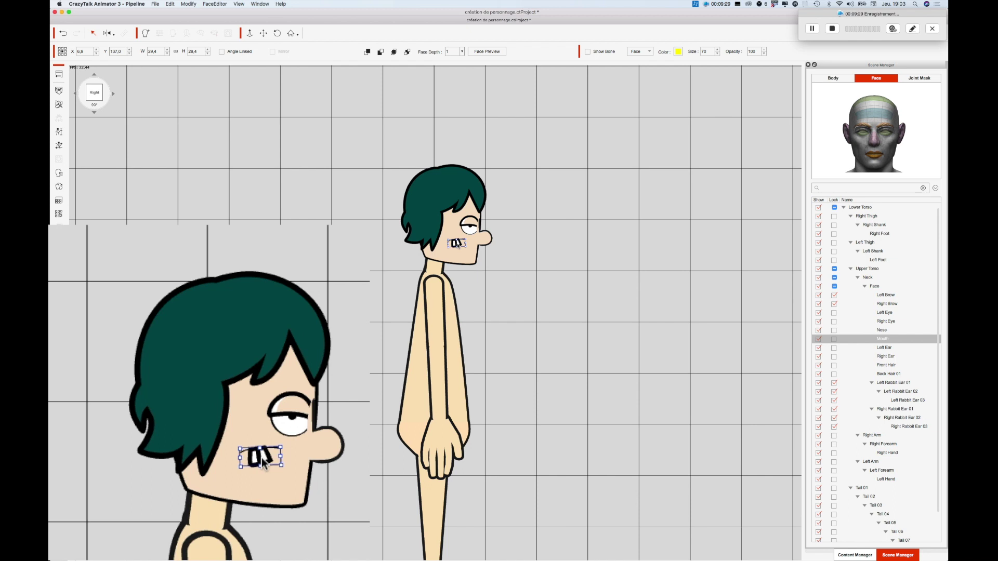
drag(456, 244, 477, 253)
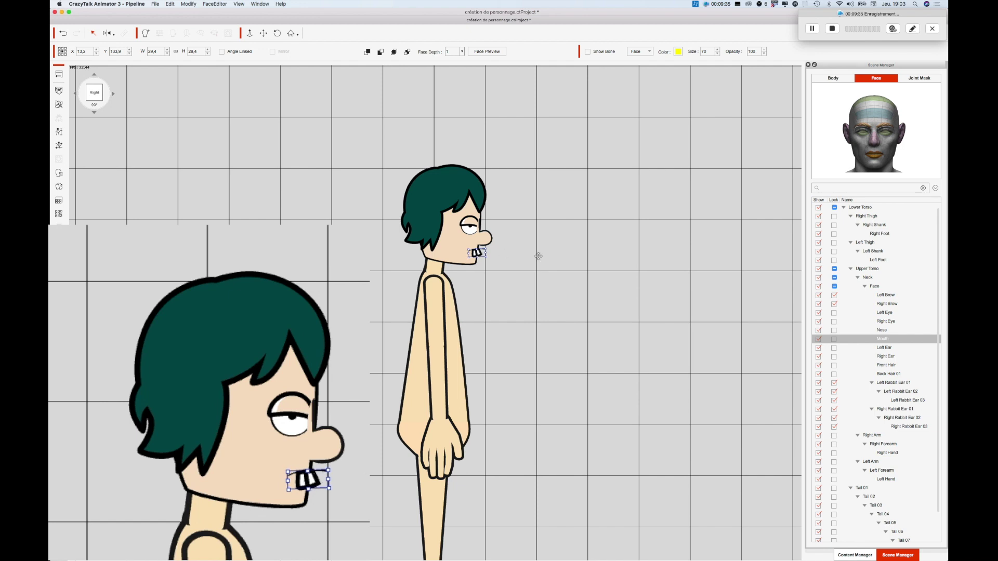
click(551, 261)
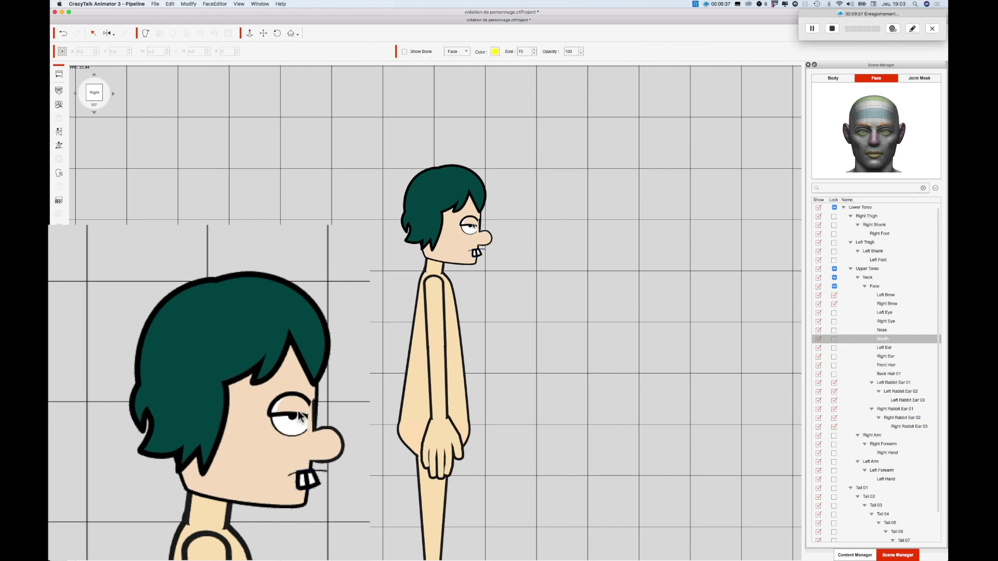
Shift the right eye slightly back from the front edge of the profile face
click(288, 416)
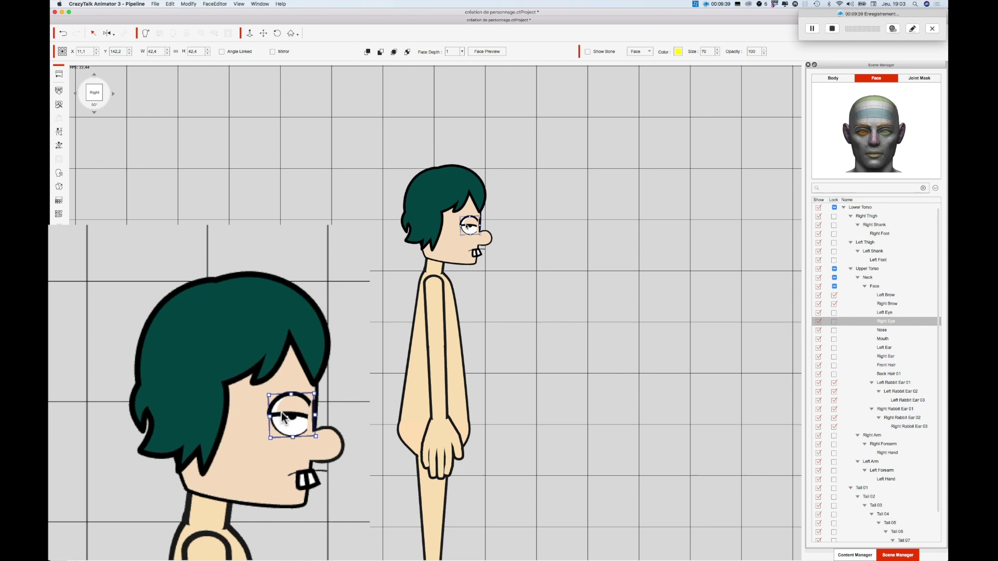
drag(288, 415, 290, 432)
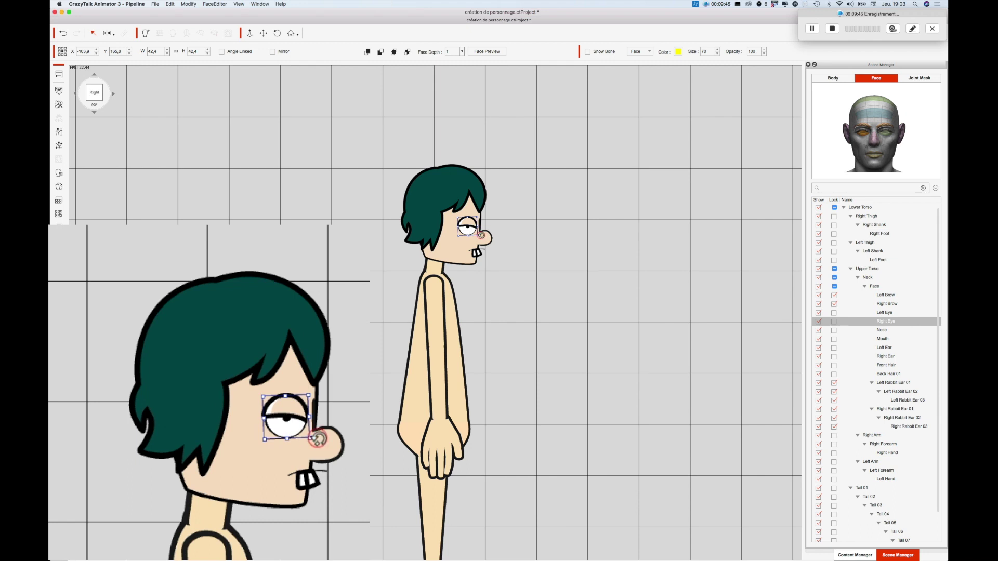
click(324, 443)
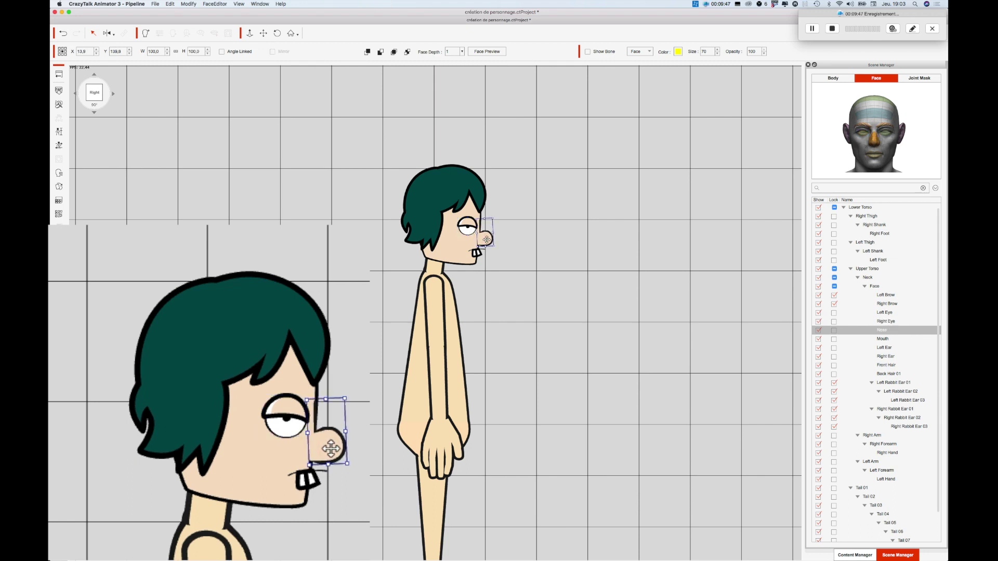
click(546, 241)
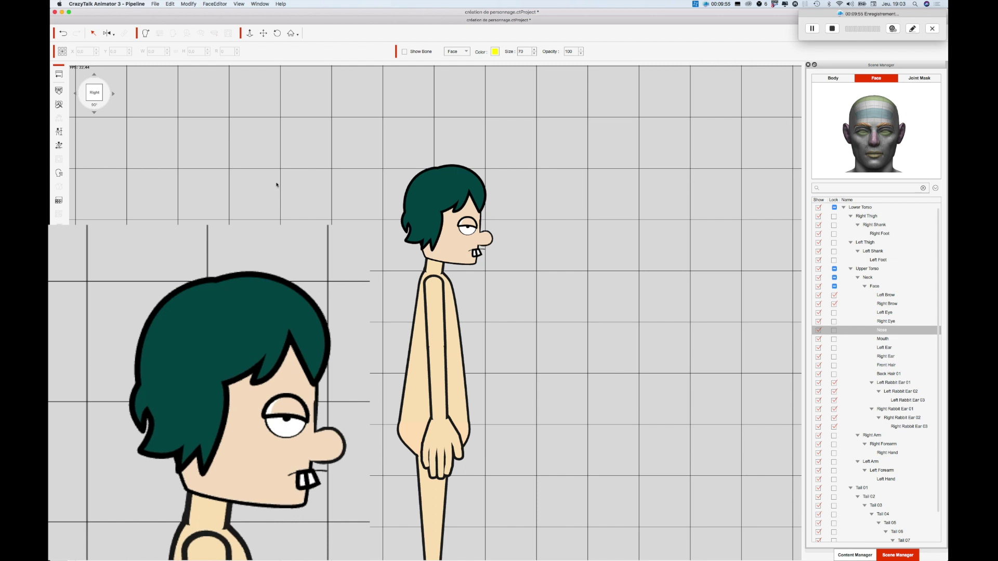
In the left profile view, move the front hair to about X -4.7, Y 149.5 and the nose onto the face's front edge
click(113, 94)
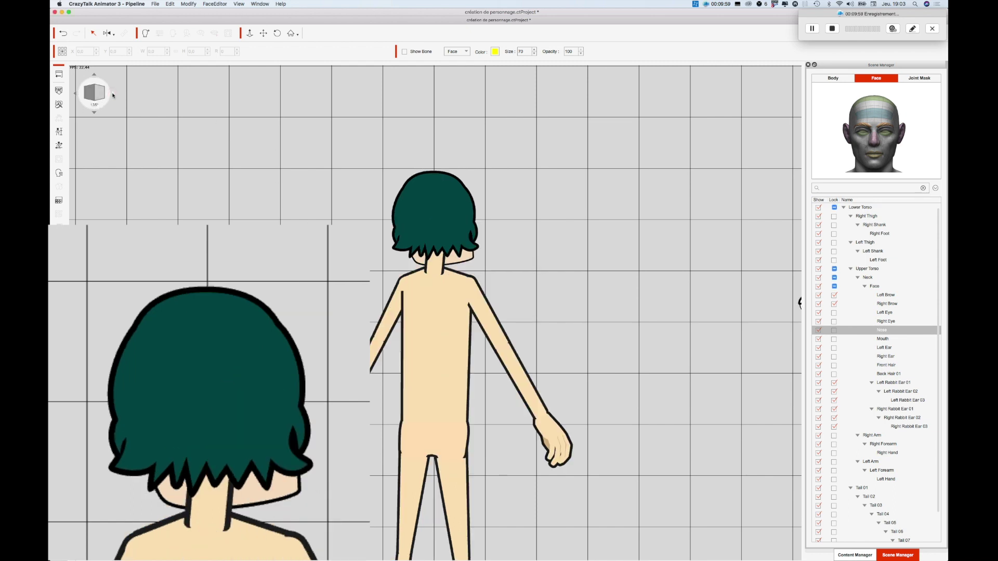
click(114, 95)
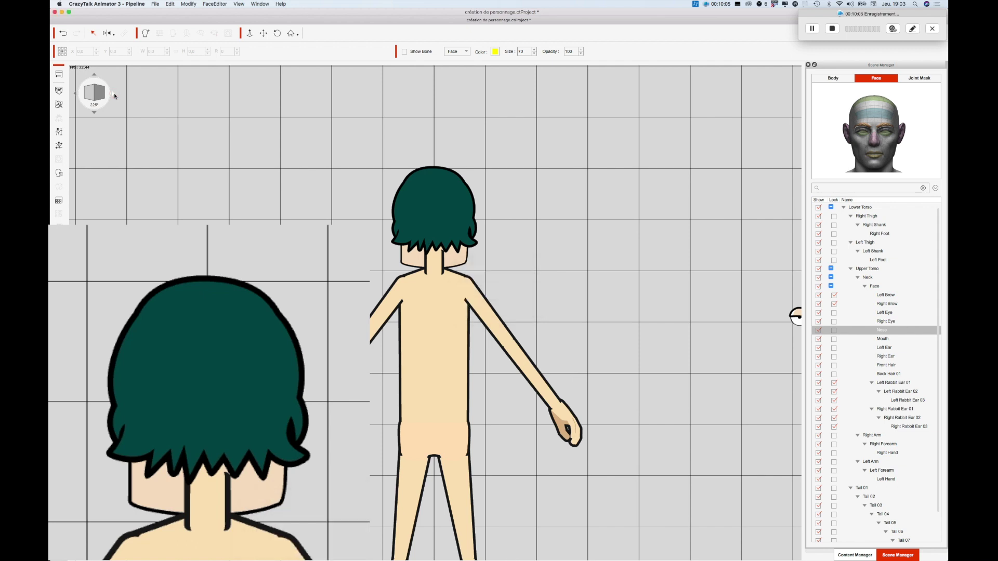
click(115, 95)
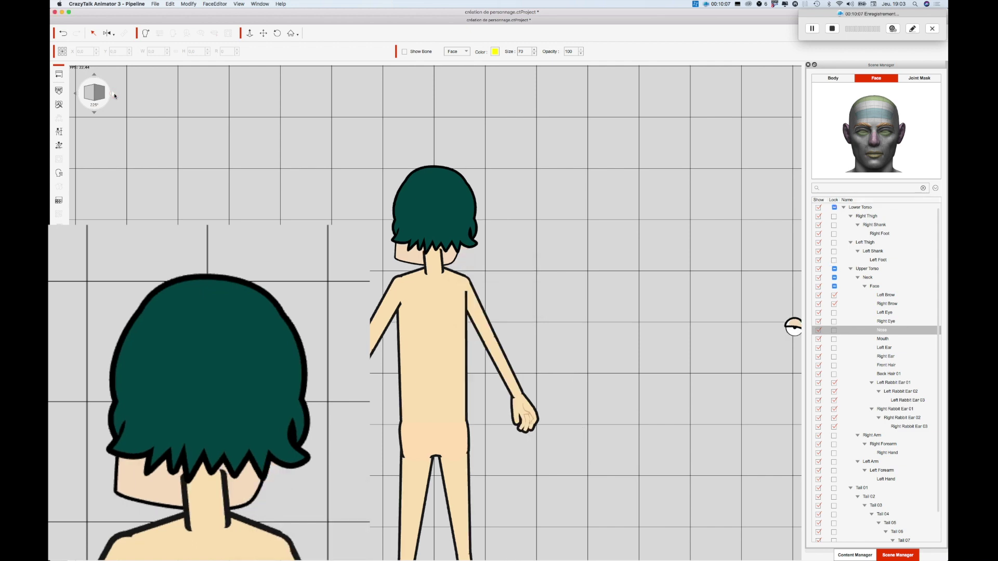
click(114, 95)
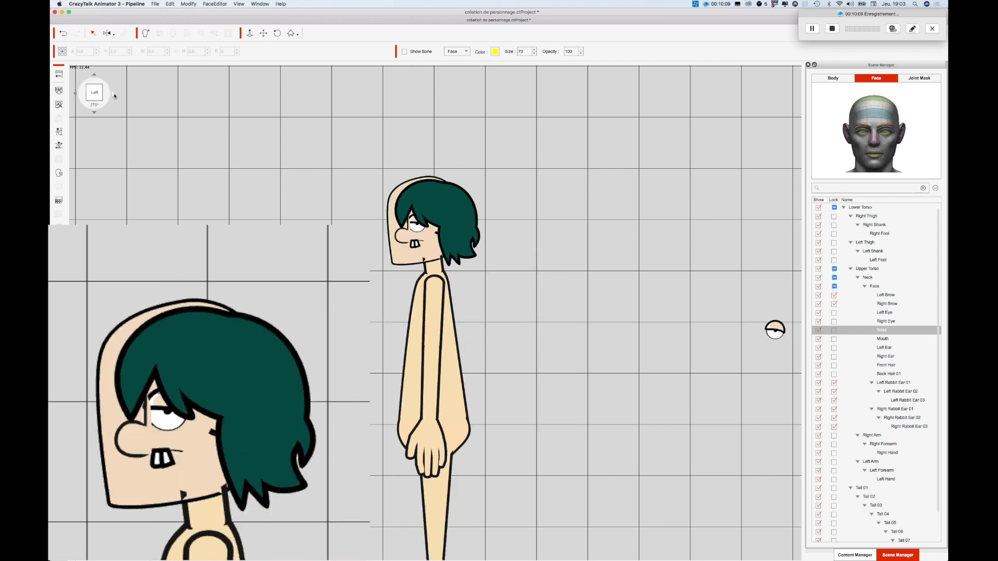
click(427, 208)
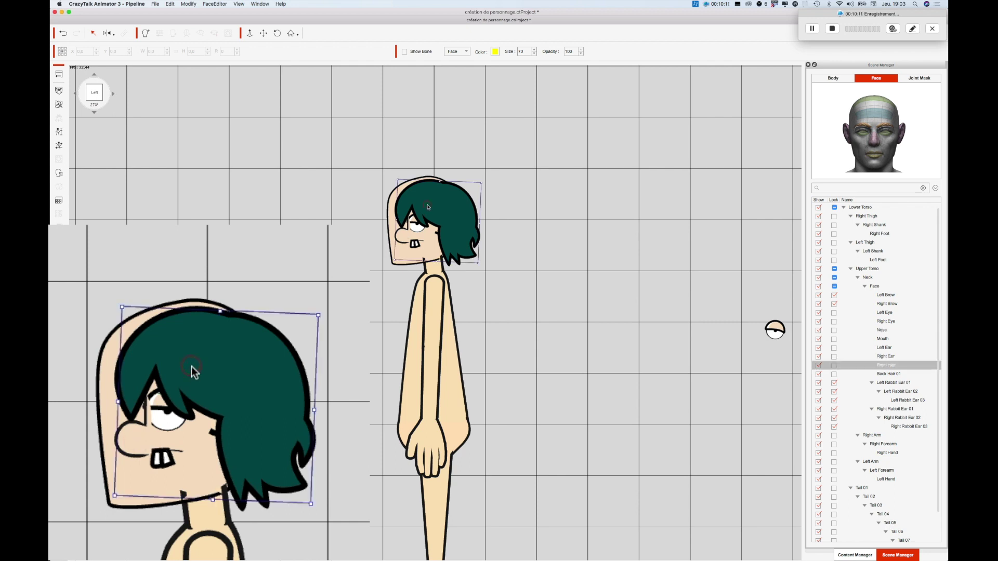
drag(435, 205, 420, 193)
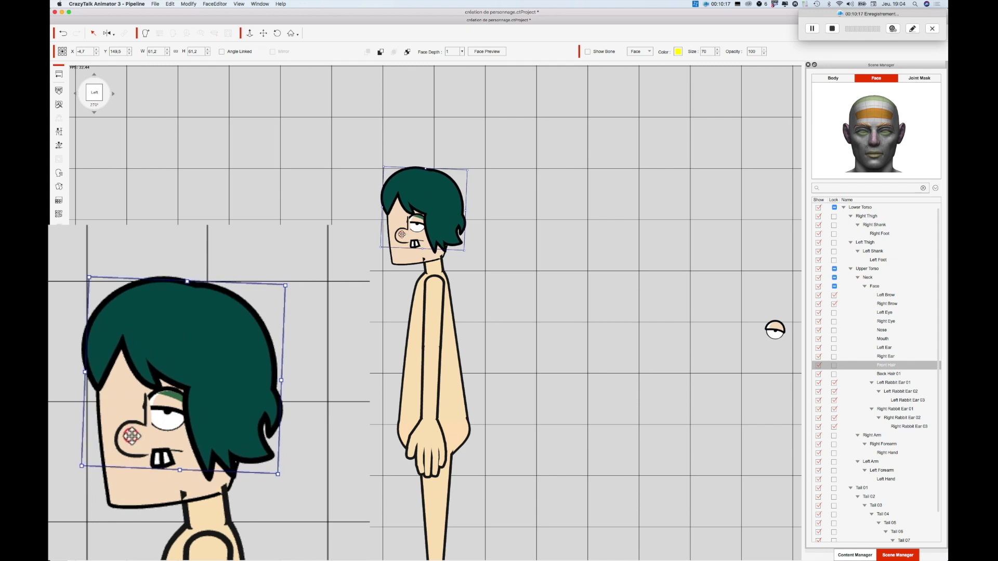
click(397, 231)
drag(397, 231, 382, 236)
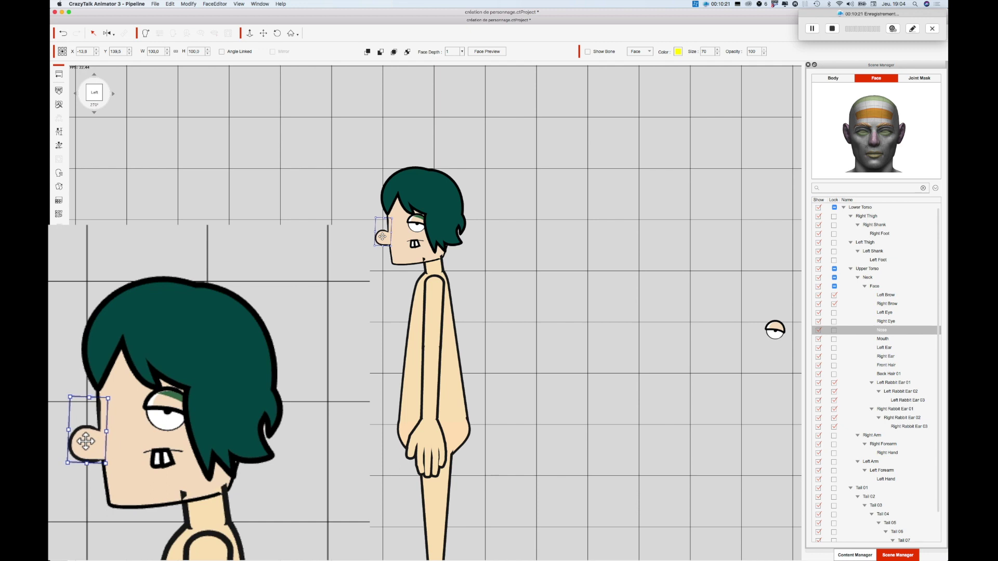
Move the visible eye forward behind the nose and the mouth to about X -12.9, Y 133.8 in the left profile view
click(416, 226)
mouse_move(416, 227)
mouse_down()
mouse_move(399, 227)
mouse_move(415, 245)
mouse_up()
click(415, 245)
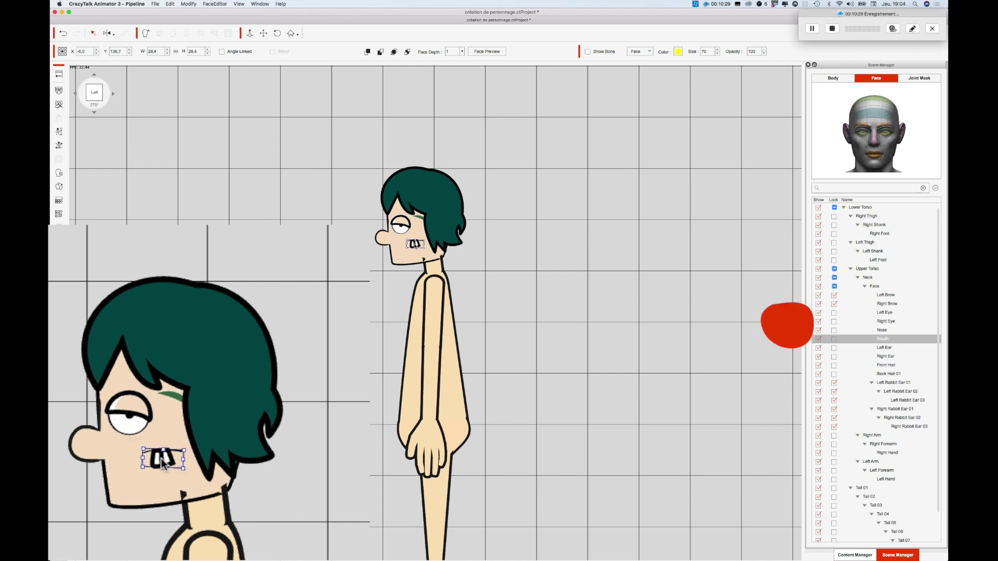
drag(401, 245, 398, 254)
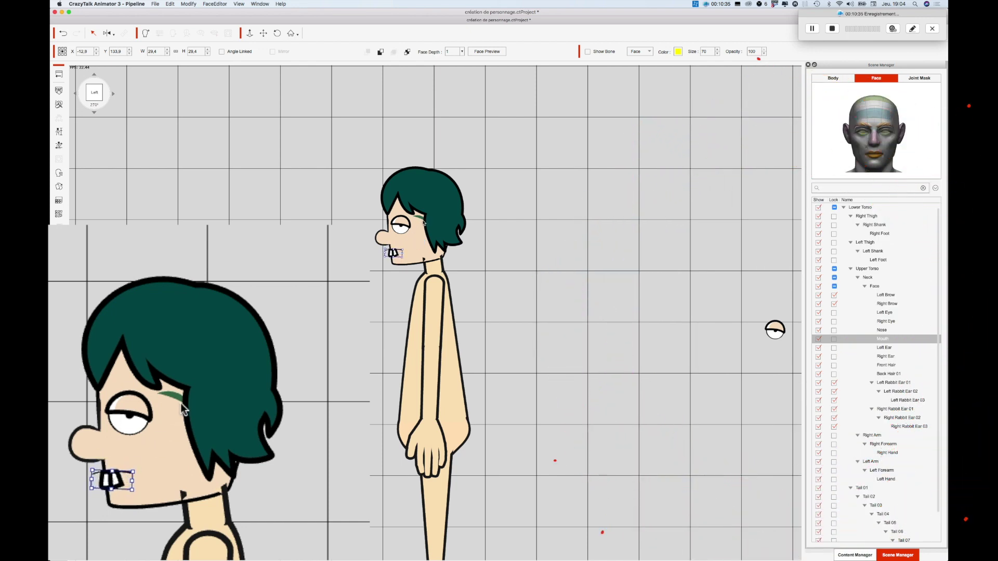
Unlock both brows and move the left brow above the eye to about X -11.5, Y 146.2
click(421, 218)
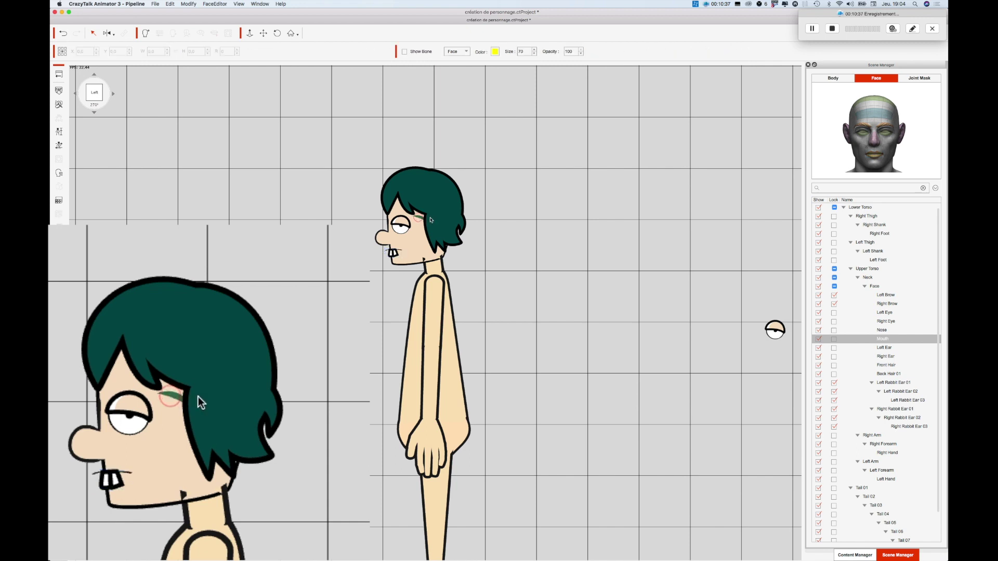
click(835, 297)
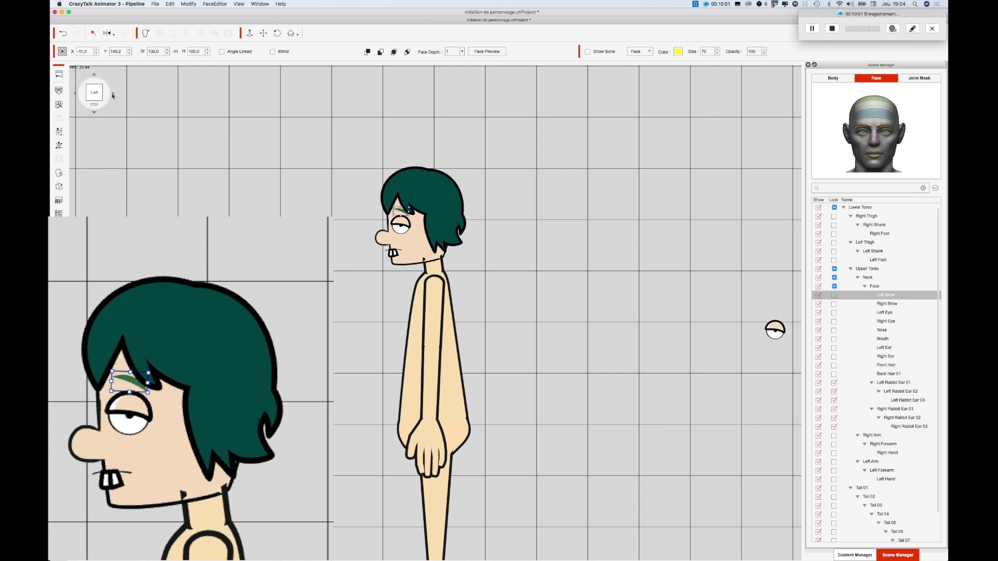
In the 315° view, raise the front hair to the top of the head and move the left ear to the face's outer edge
click(113, 94)
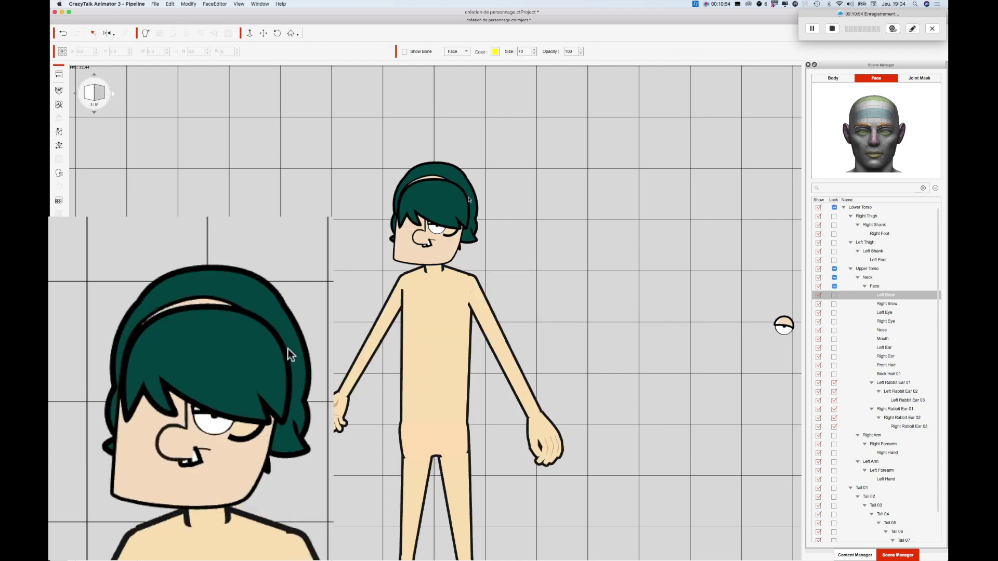
click(218, 357)
drag(215, 335, 217, 313)
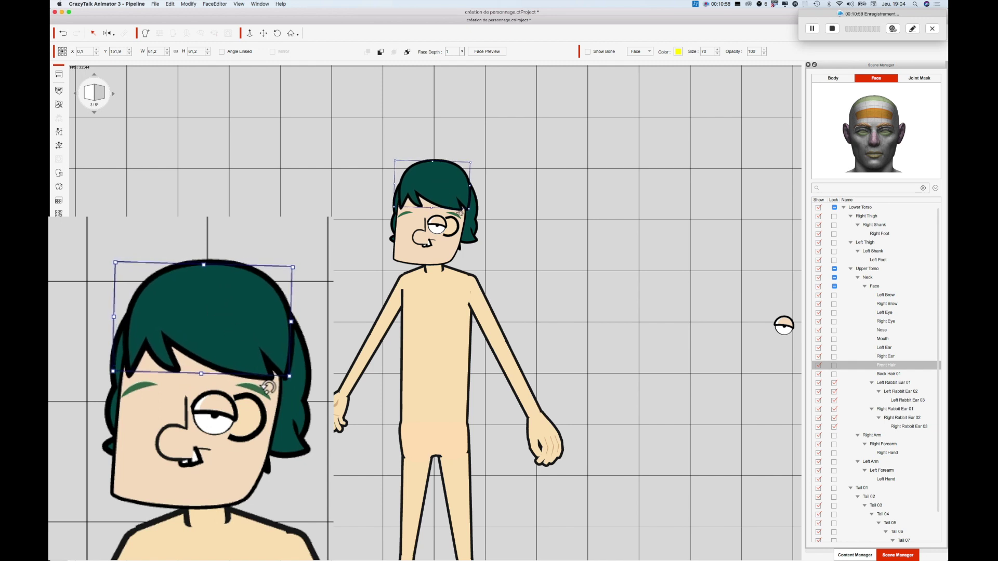
click(252, 419)
drag(251, 420, 296, 430)
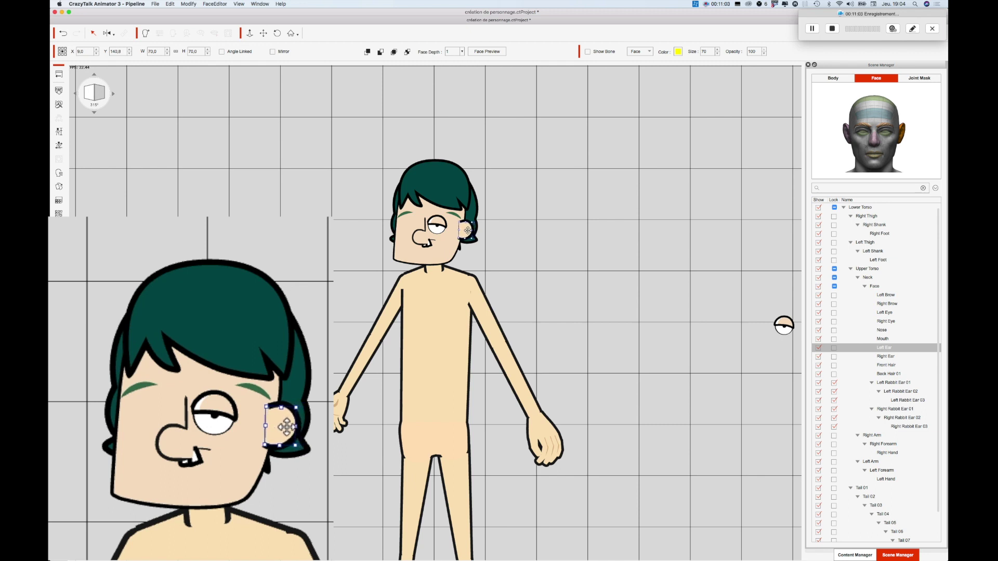
Raise the neck and head slightly and move the mouth below the nose to about X -3.2, Y 135.6
click(193, 462)
drag(203, 478, 202, 466)
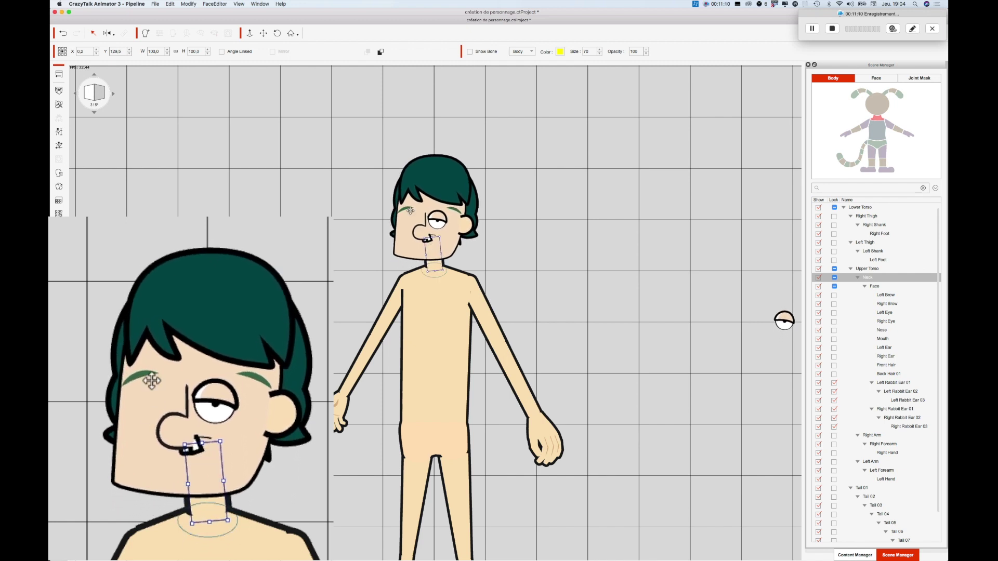
click(206, 410)
click(190, 450)
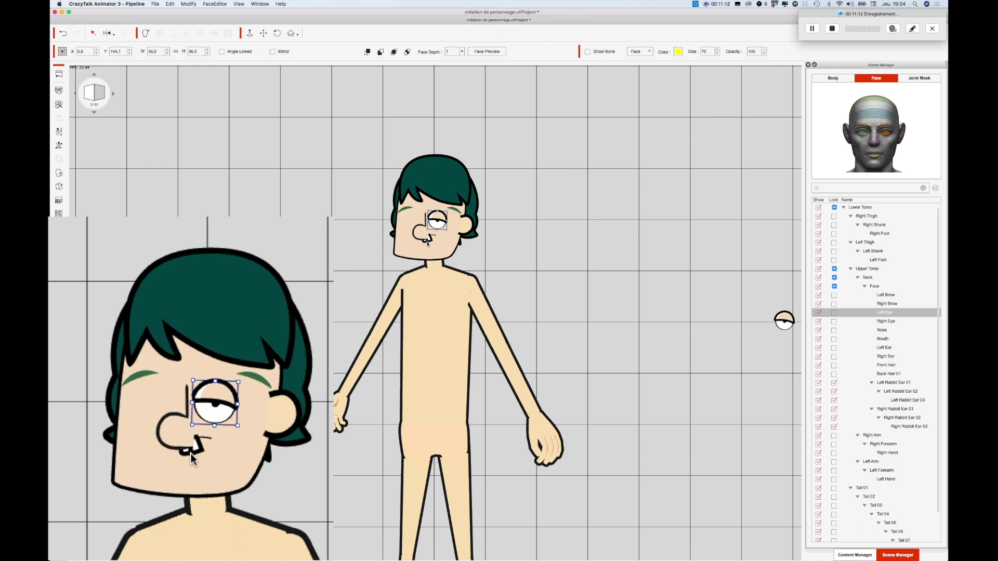
drag(197, 445, 191, 477)
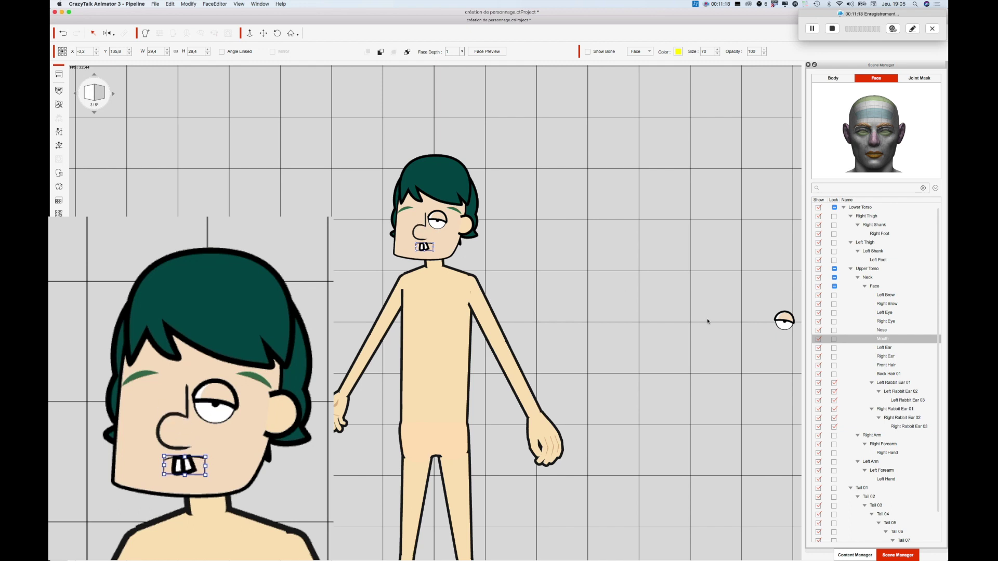
Bring the stray right eye onto the face beside the left eye in the 315° view
click(888, 323)
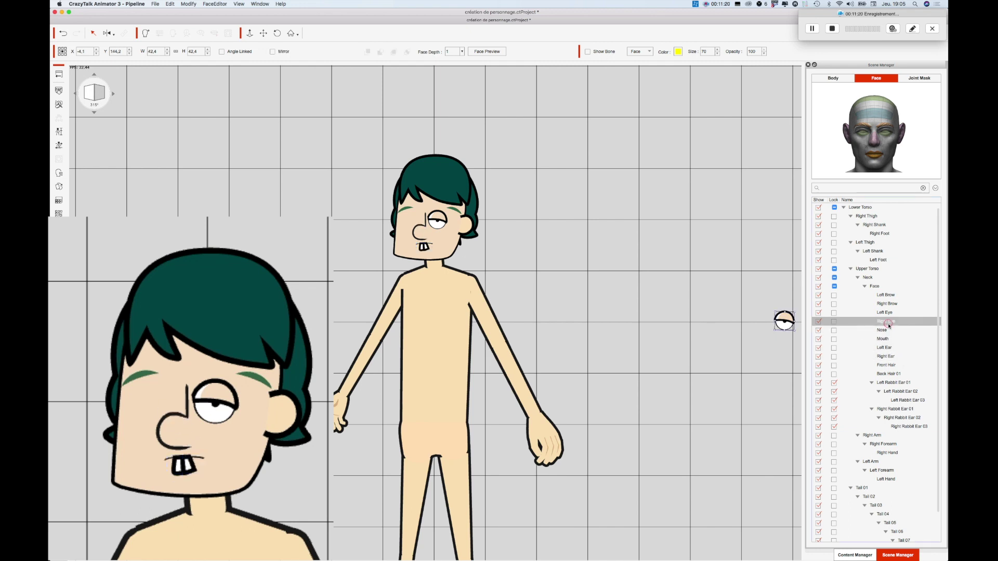
click(889, 314)
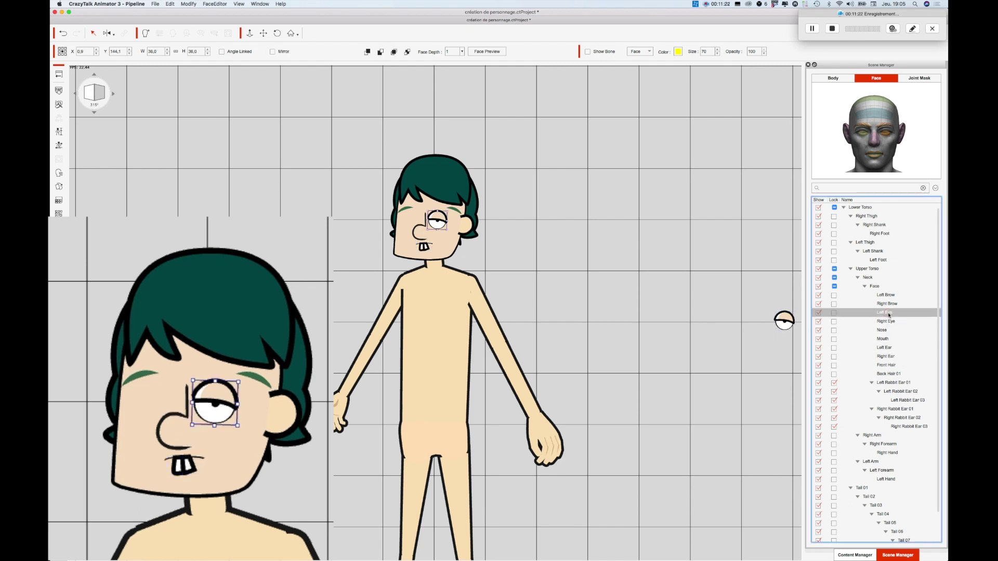
click(887, 321)
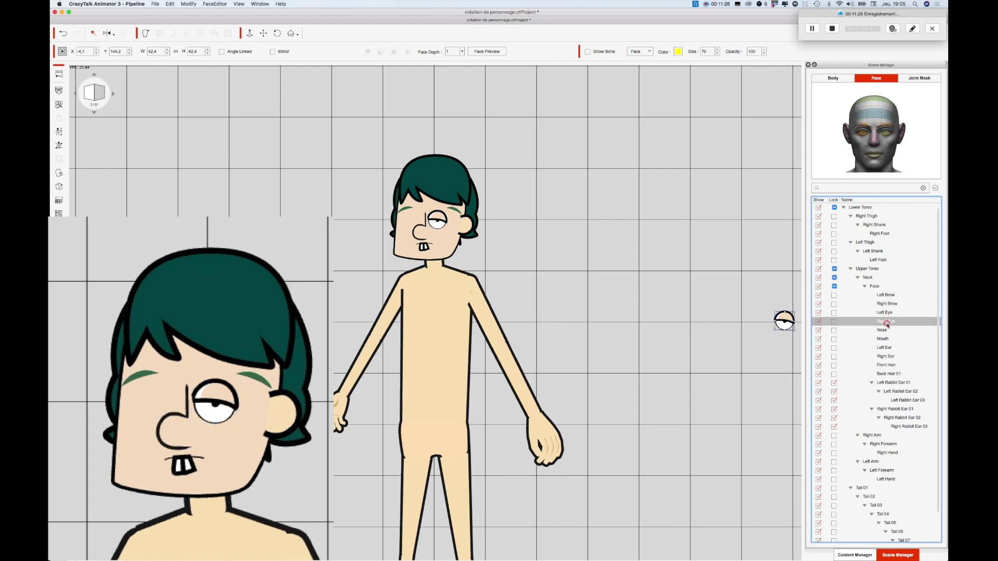
drag(783, 322, 413, 220)
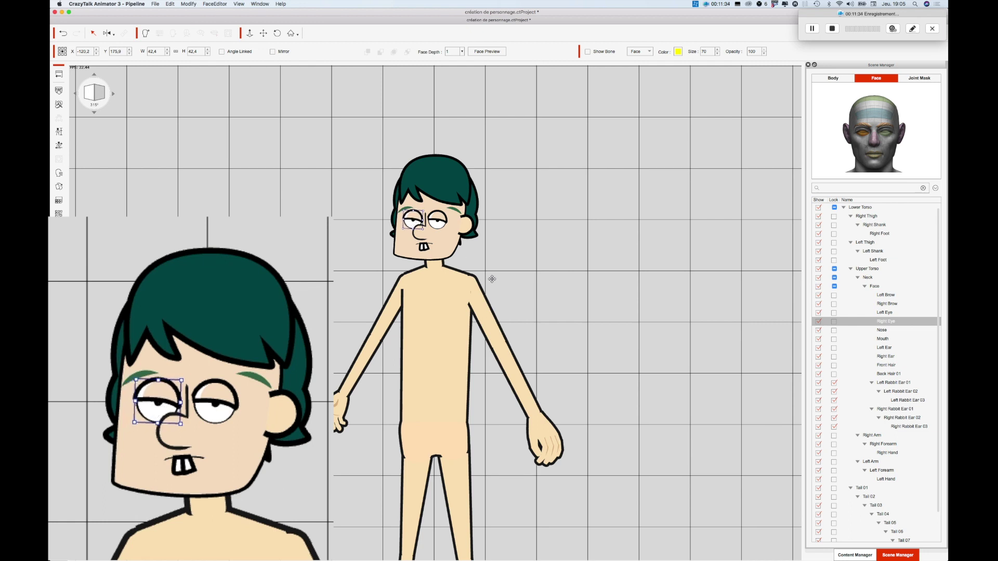
click(536, 270)
In the front view, move the stray right eye onto the face, level with the left eye
click(112, 94)
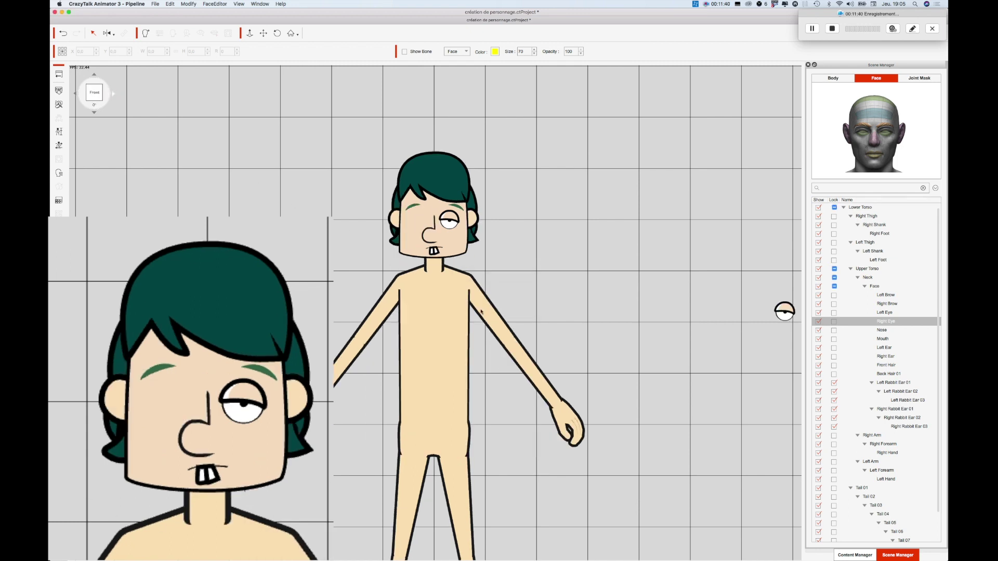
click(785, 313)
drag(784, 312, 419, 217)
click(553, 273)
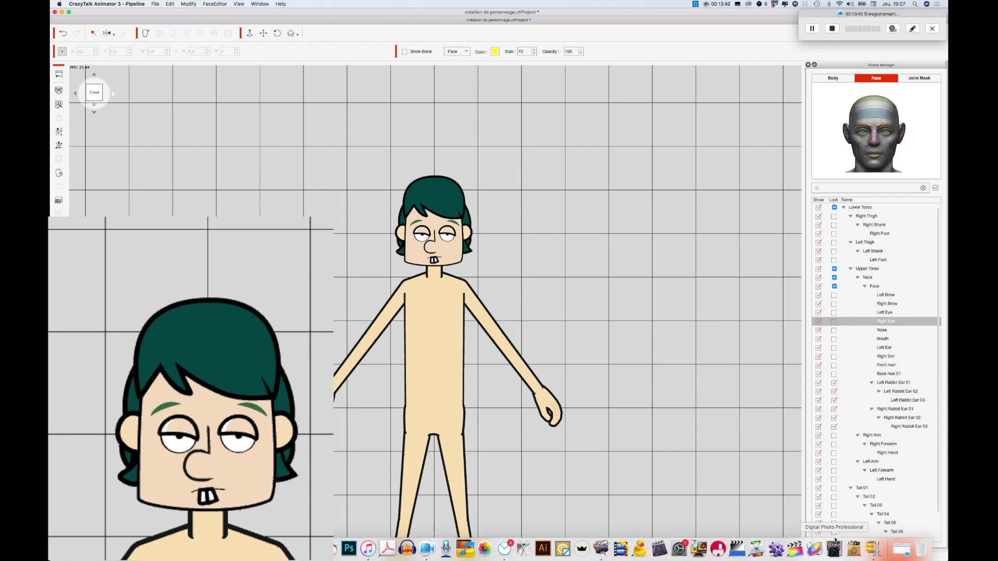
Apply the Upper_01 shirt and tie from the G2 upper-body templates to the character's torso
click(843, 556)
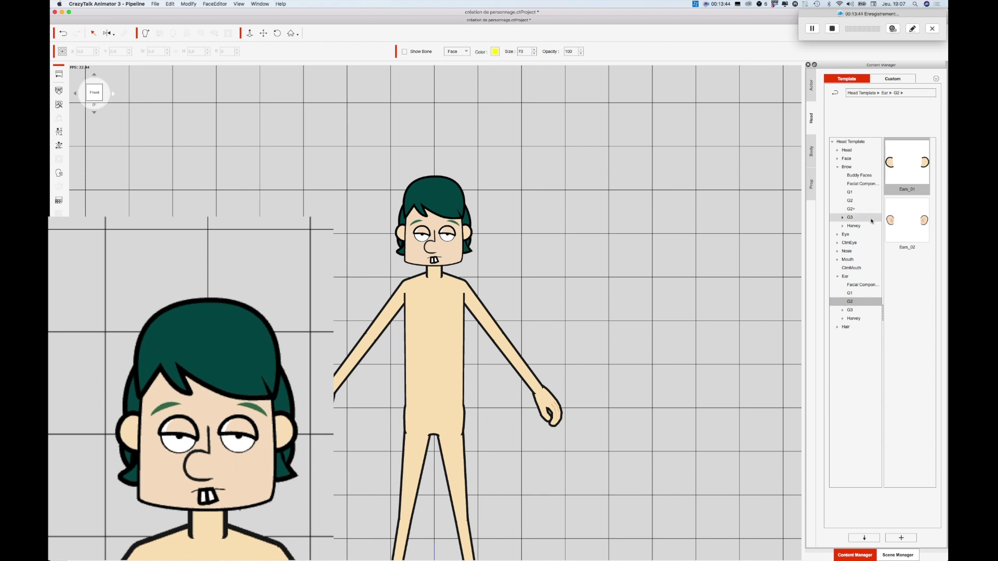
click(810, 153)
click(837, 150)
click(849, 176)
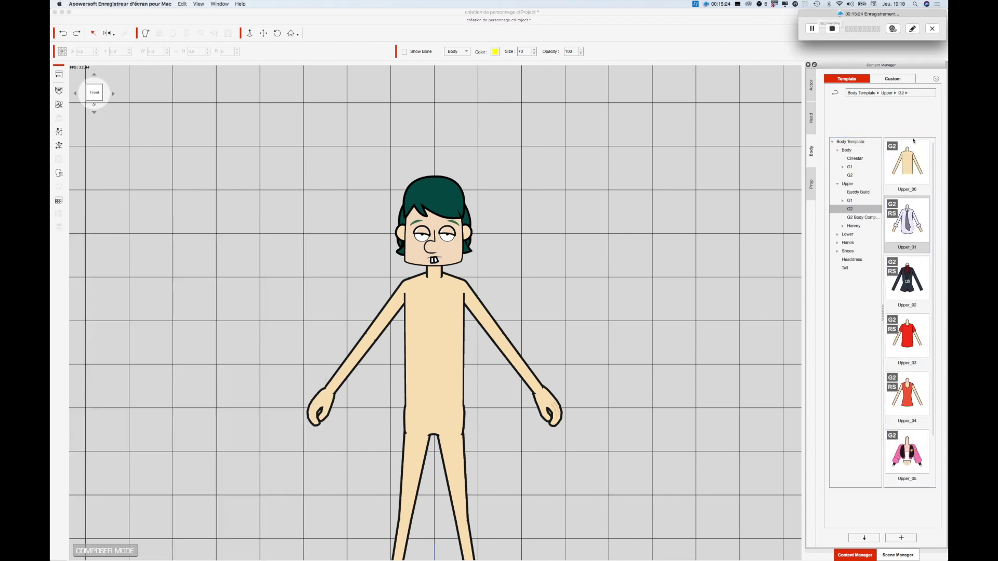
drag(913, 236, 440, 323)
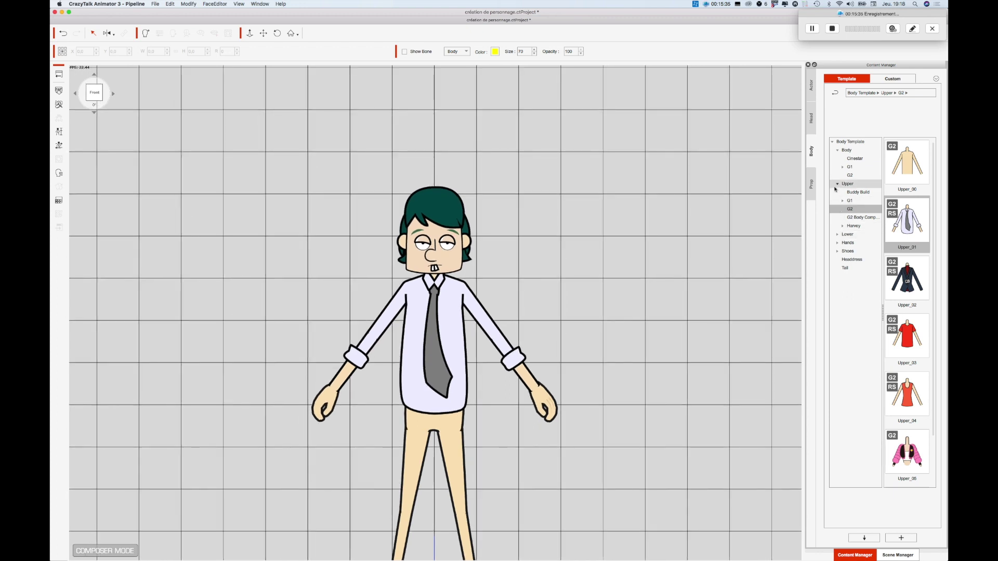
Apply the Lower_03 dark blue trousers from the G2 lower-body templates to the character's legs
click(837, 235)
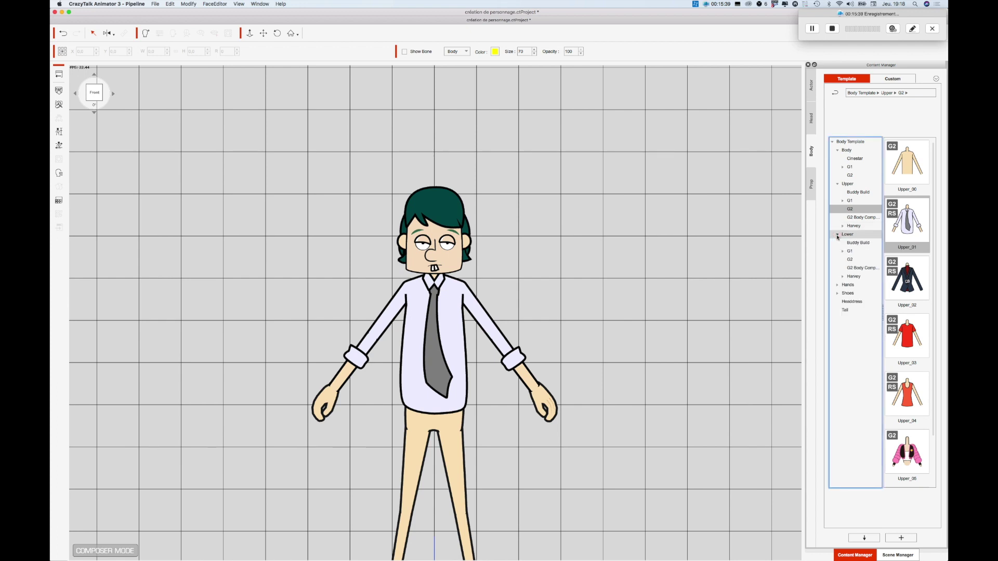
click(849, 260)
click(898, 307)
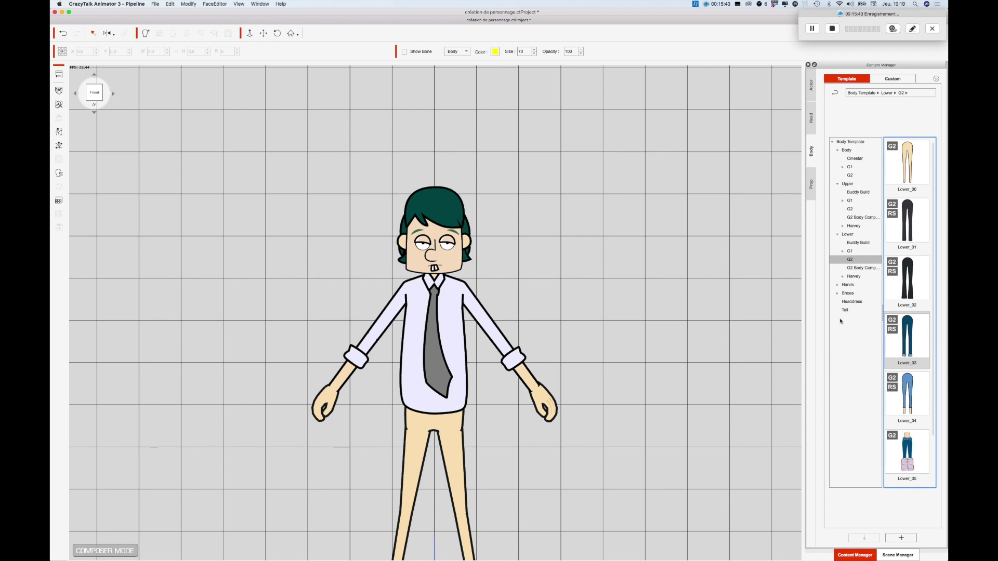
scroll(913, 352, down, 1)
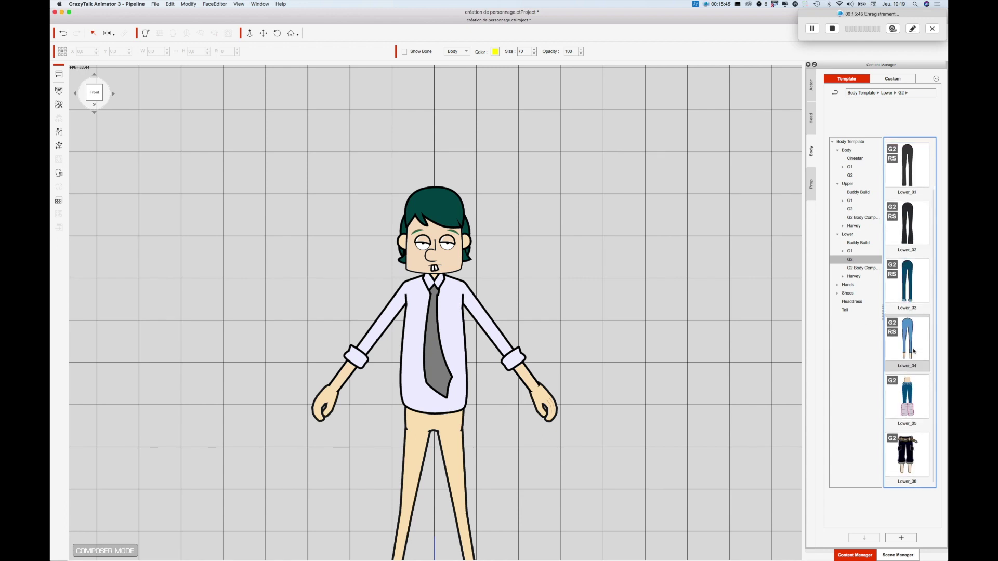
double_click(913, 352)
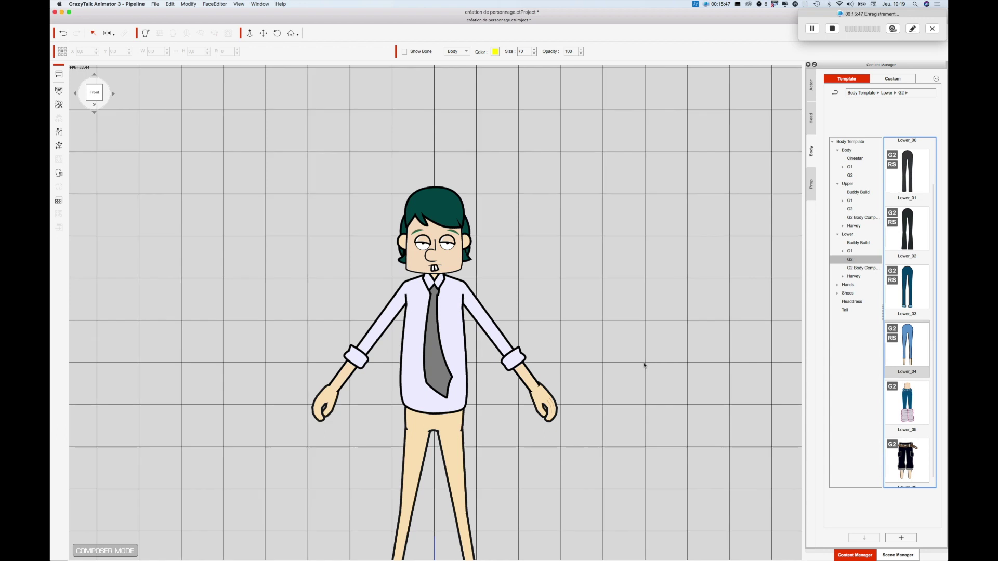
click(263, 32)
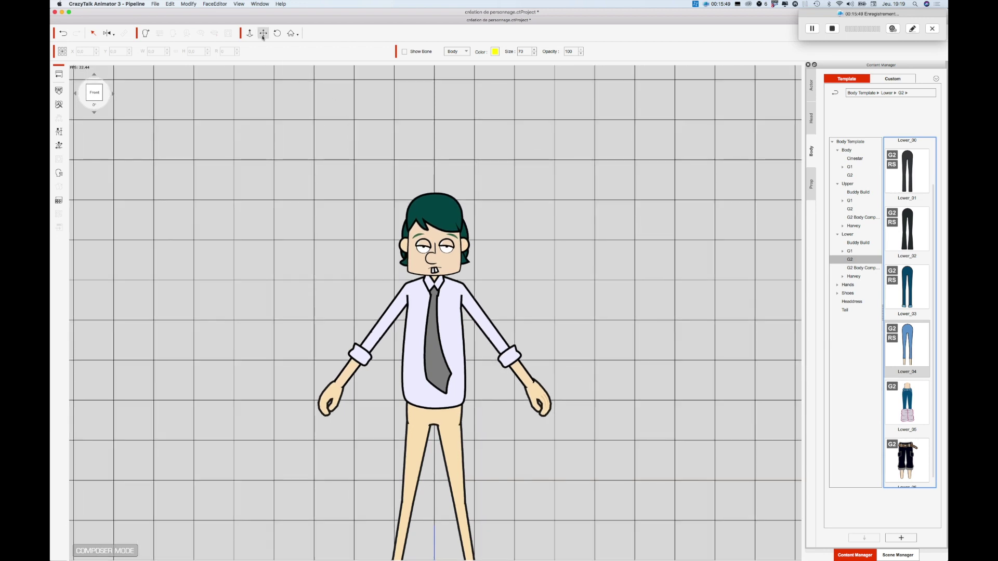
drag(603, 400, 615, 253)
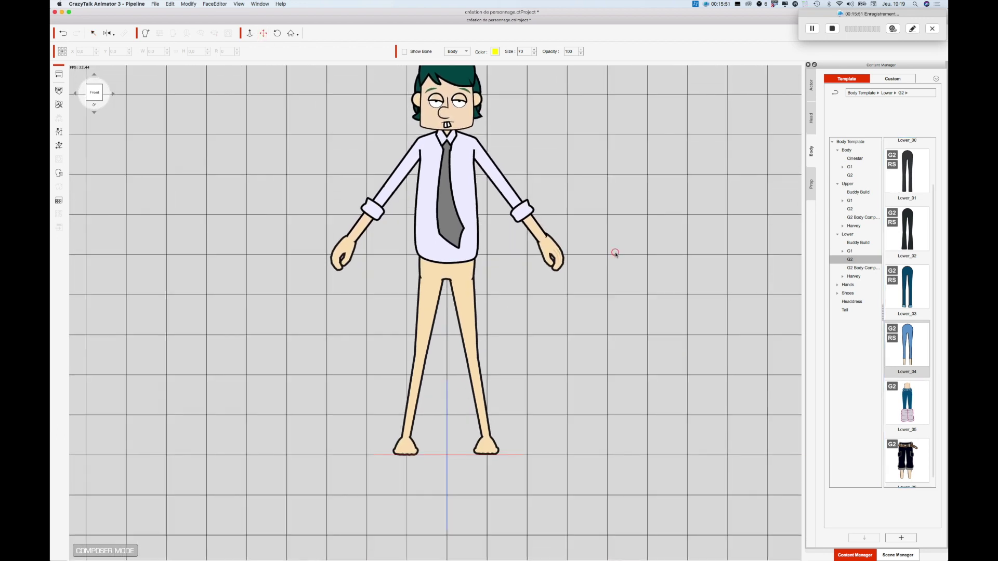
click(916, 303)
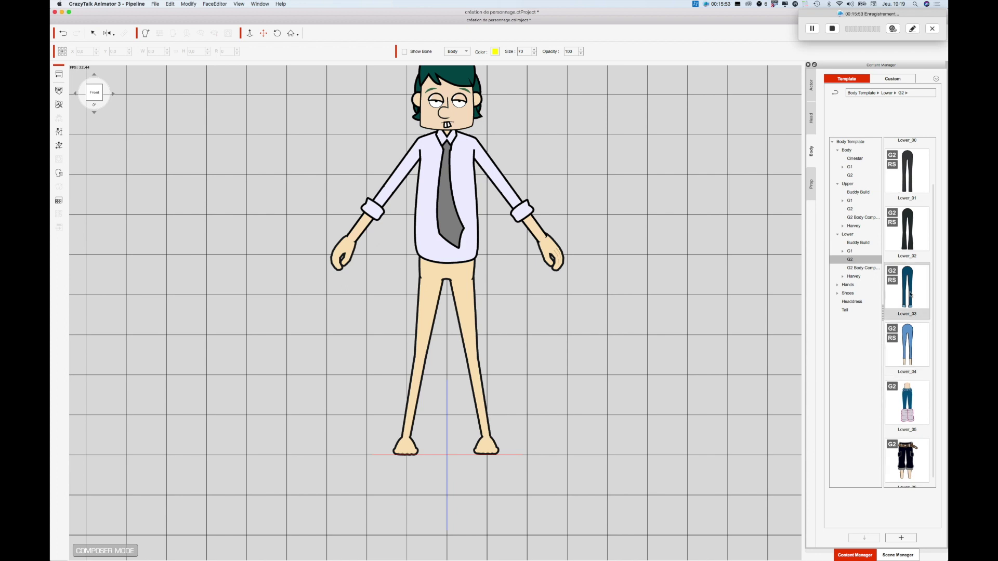
drag(909, 293, 447, 329)
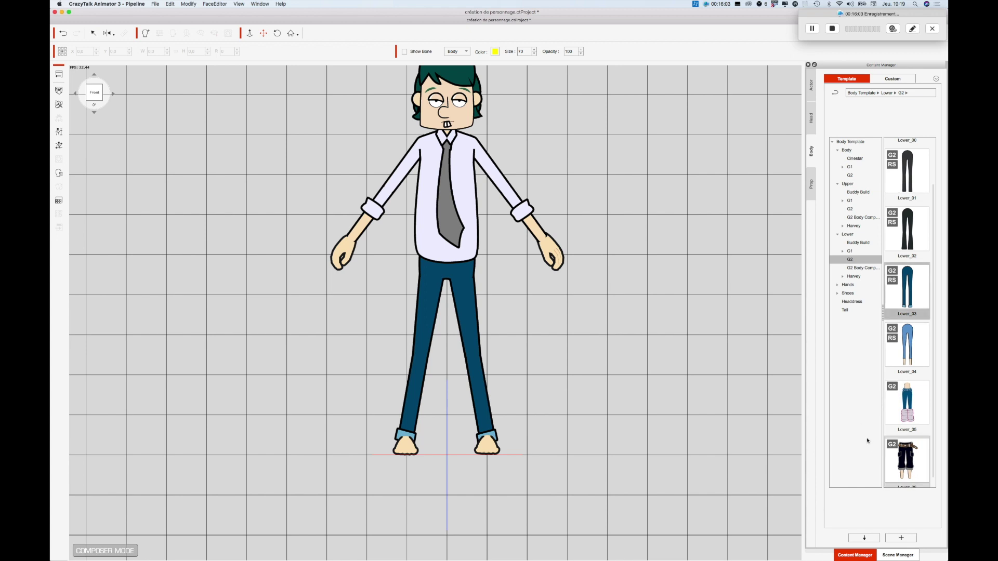
Apply the brown Shoes_01 from the G2 shoe templates to the character's feet
click(837, 294)
click(853, 319)
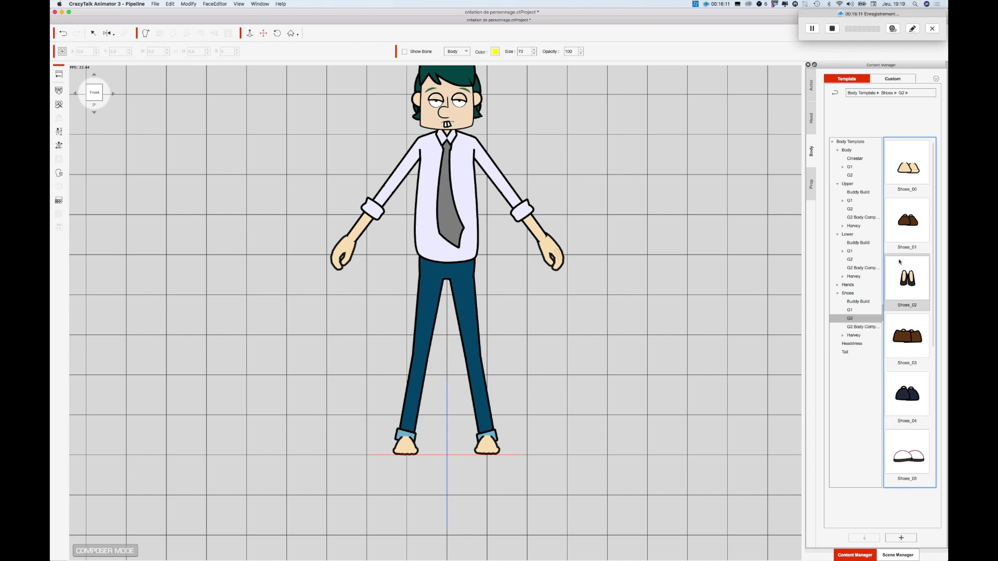
scroll(913, 300, down, 5)
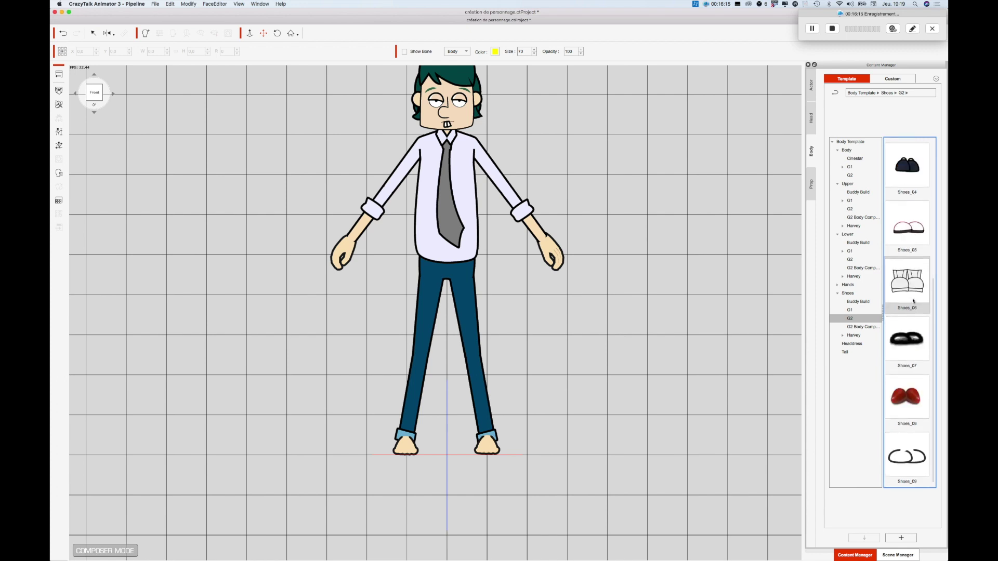
scroll(913, 289, up, 5)
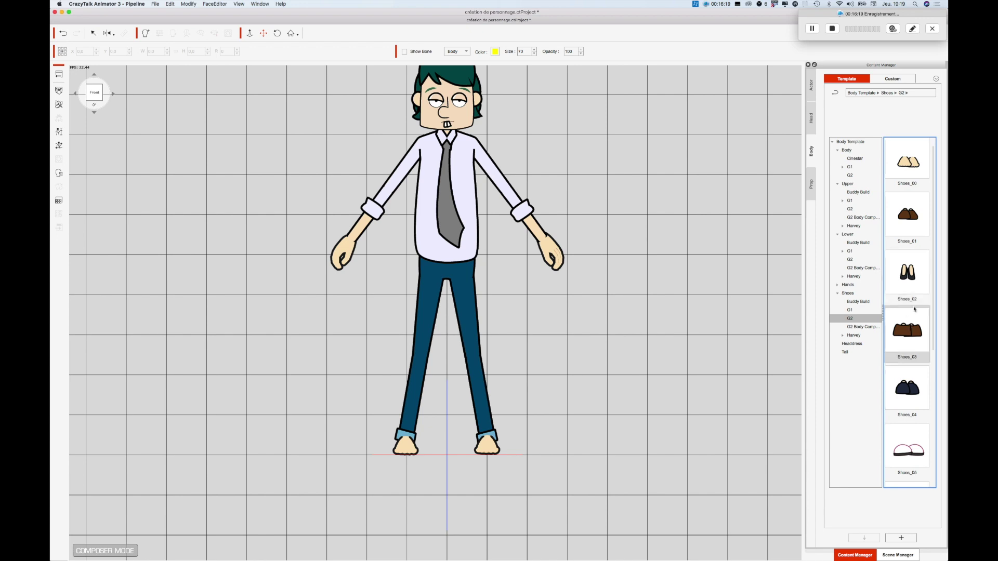
drag(907, 214, 432, 448)
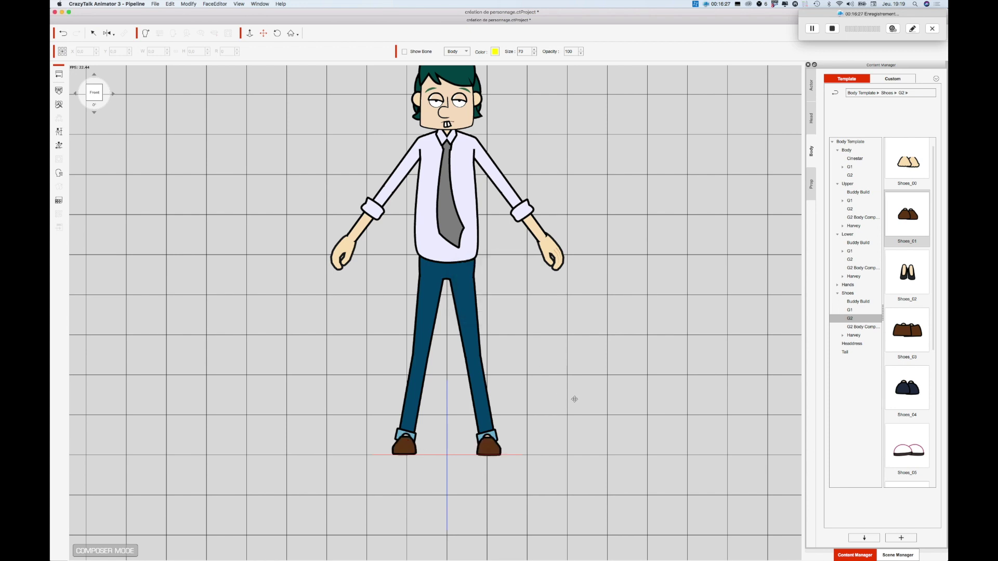
Rotate the dressed character through every view angle back to the front and check the full outfit
click(114, 95)
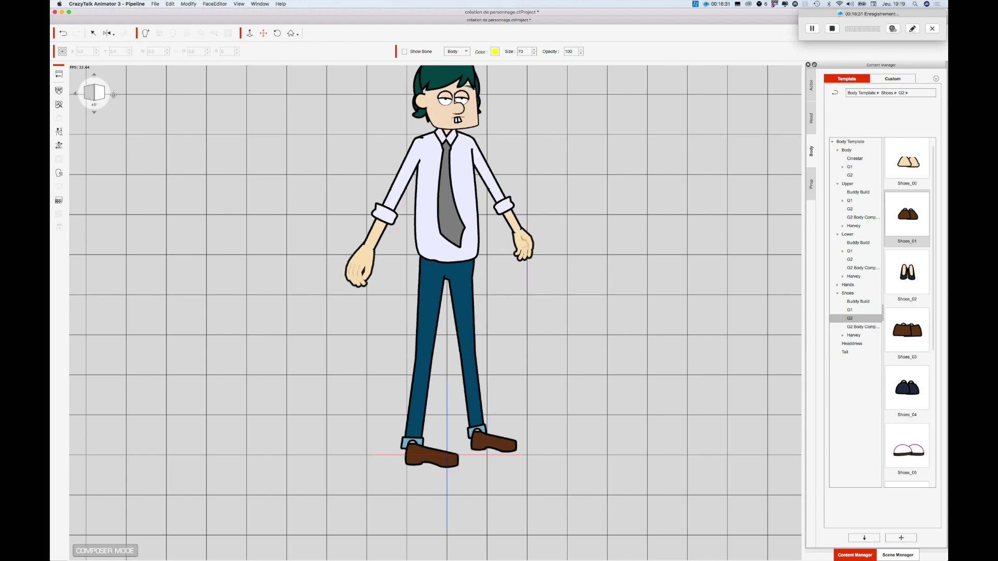
click(113, 94)
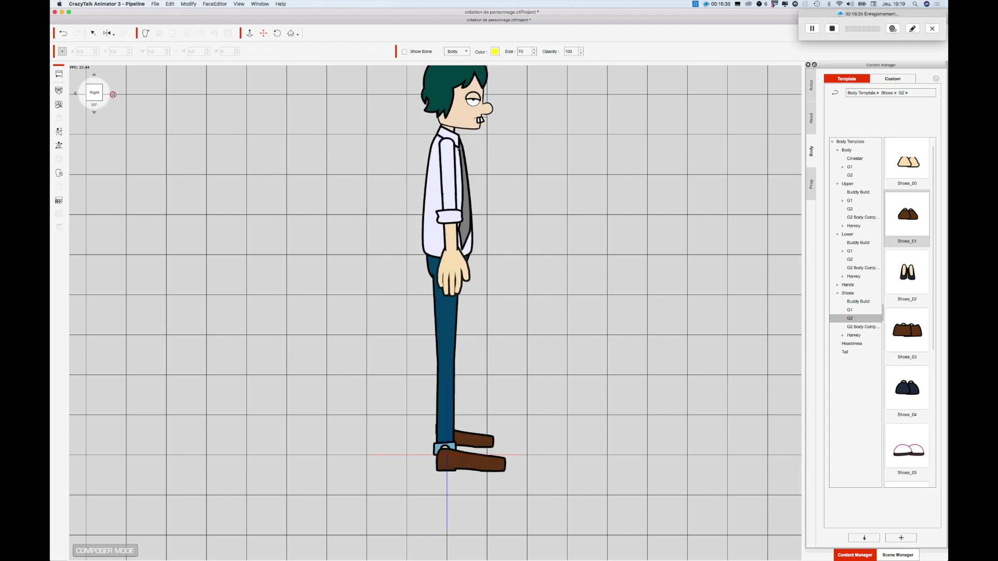
click(112, 95)
click(113, 95)
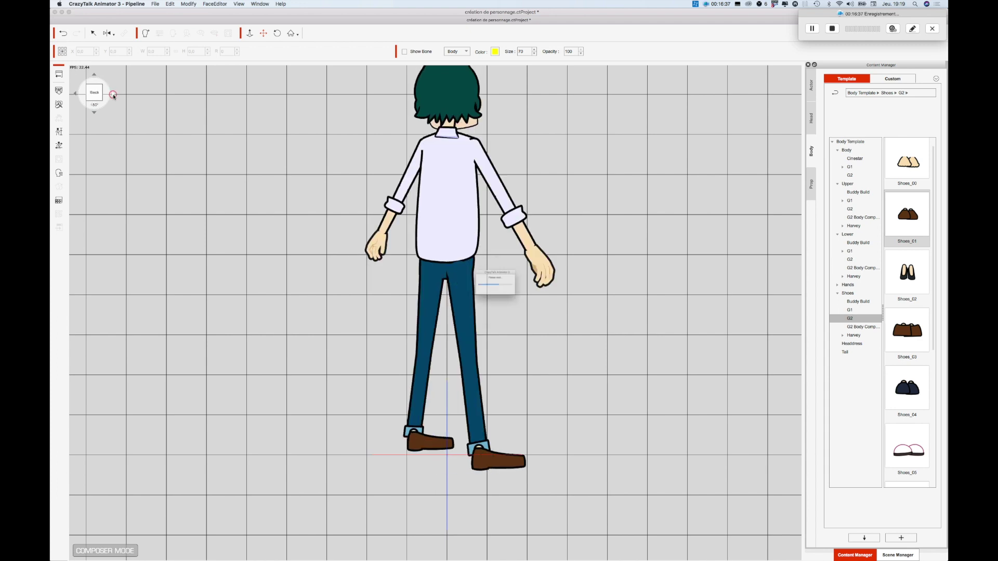
click(114, 94)
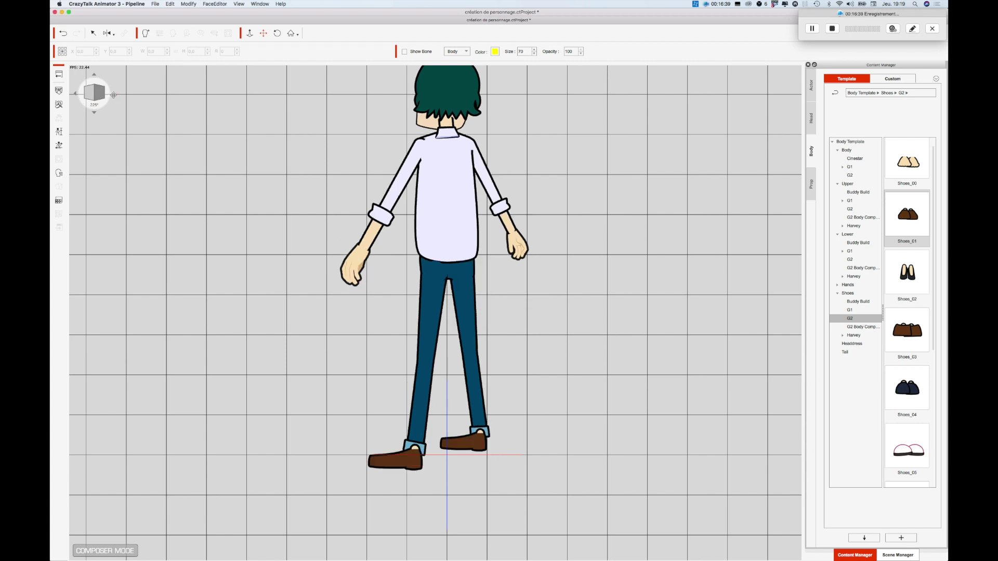
click(113, 95)
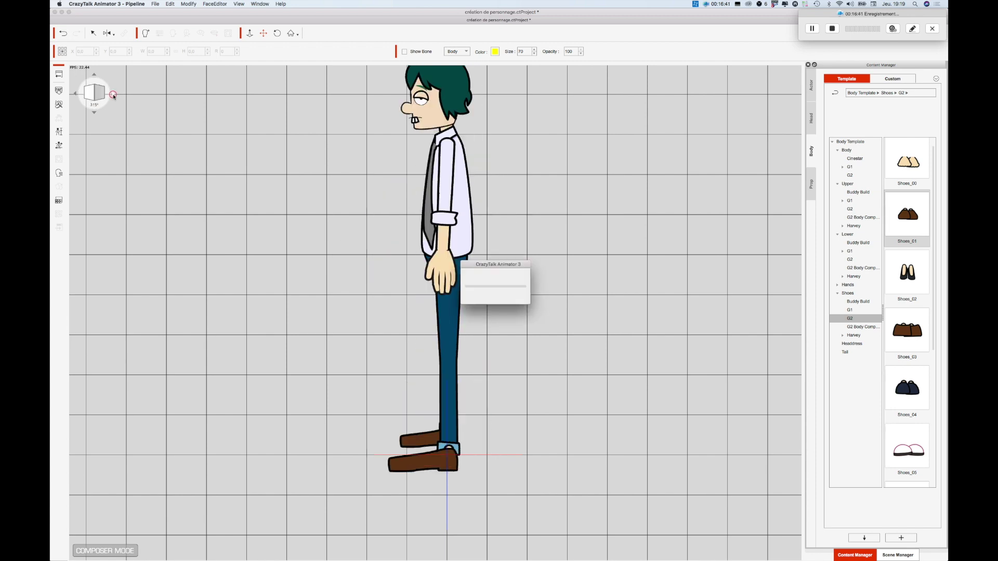
click(113, 94)
click(113, 94)
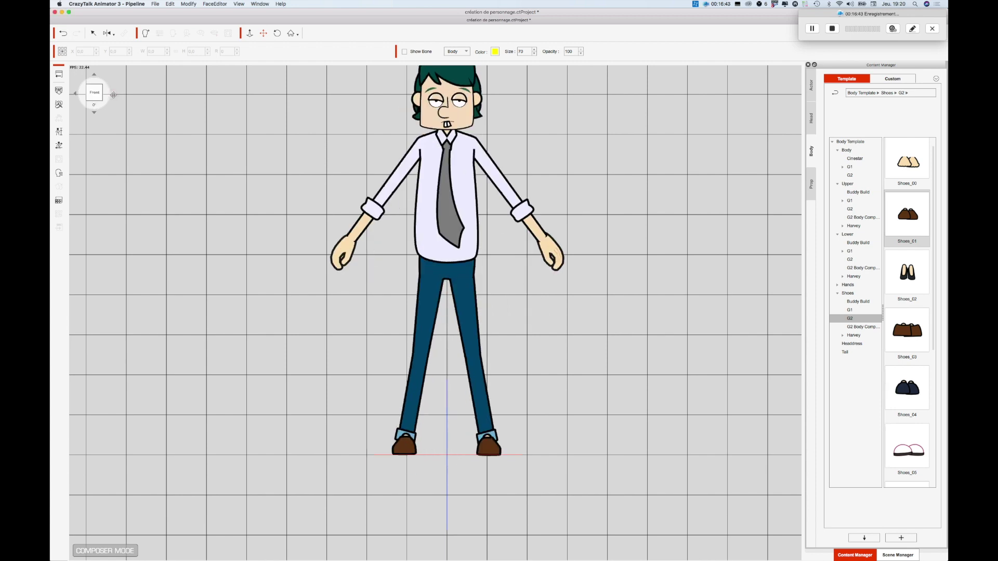
scroll(593, 188, down, 3)
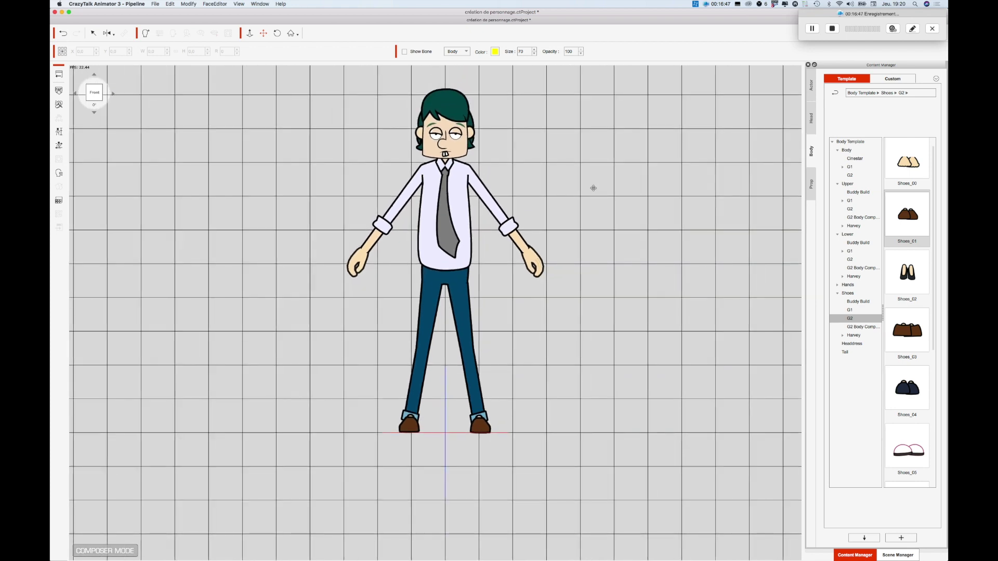
scroll(593, 188, up, 1)
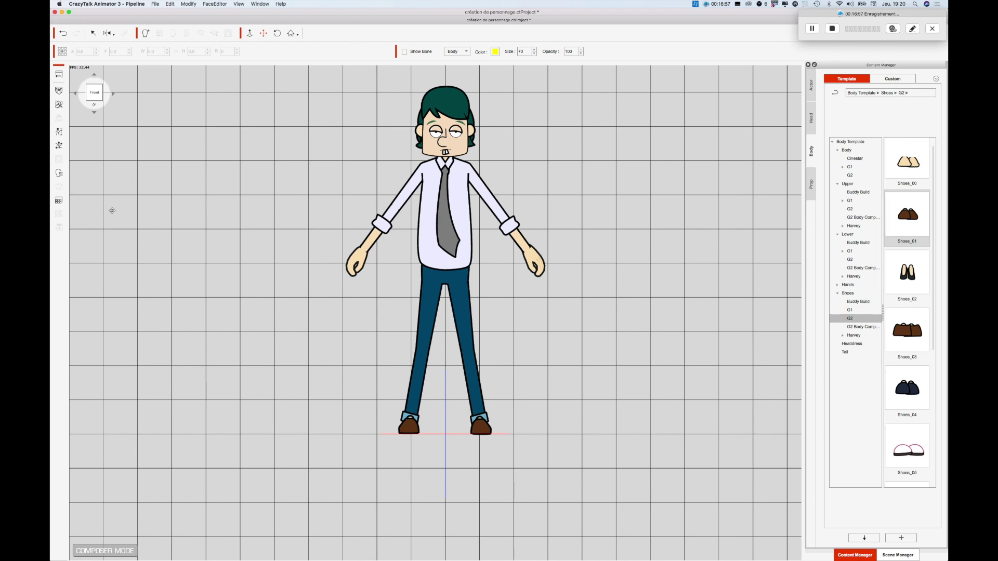
Look at the Render Style color and outline settings for the front hair, leaving them as they are
click(448, 107)
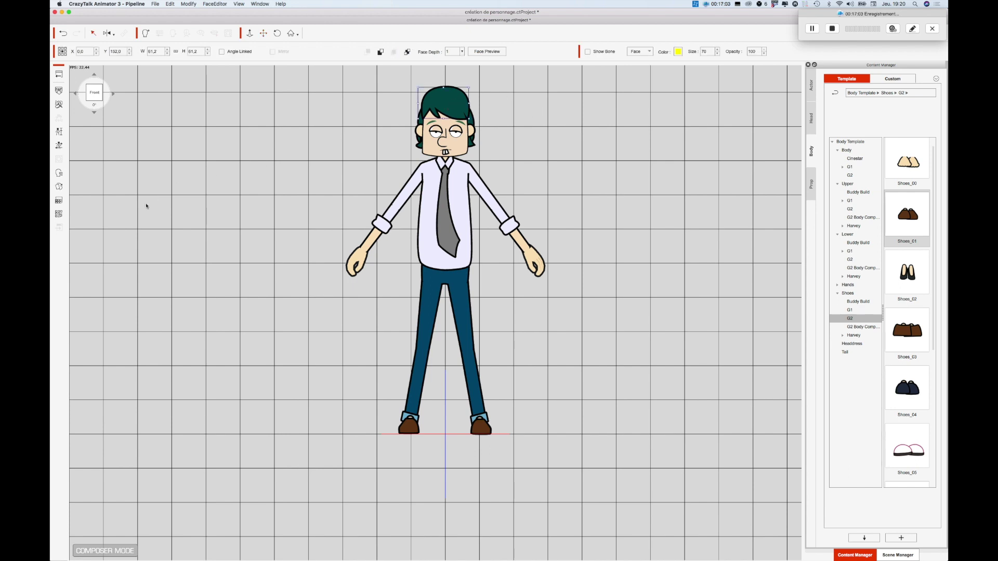
click(59, 202)
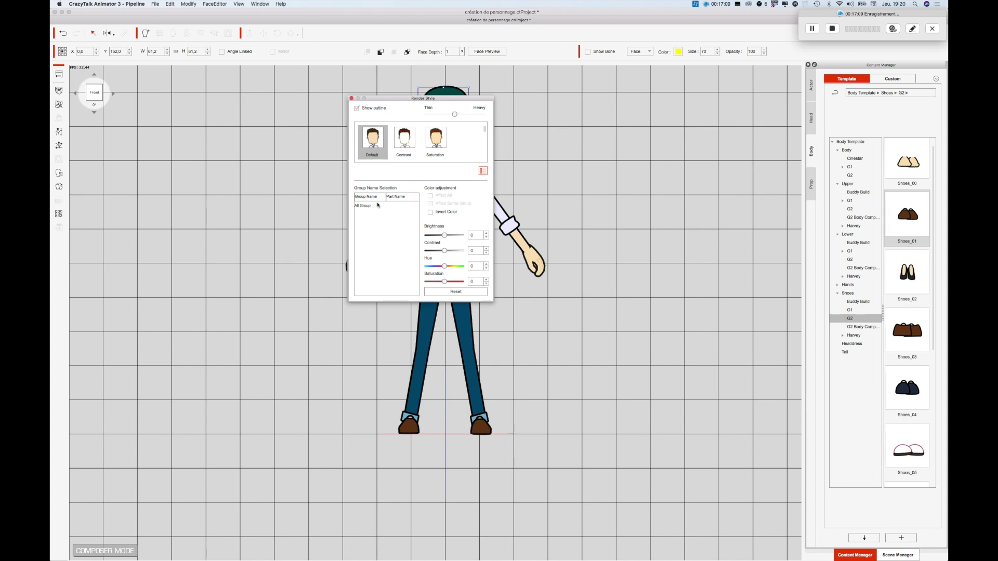
click(352, 97)
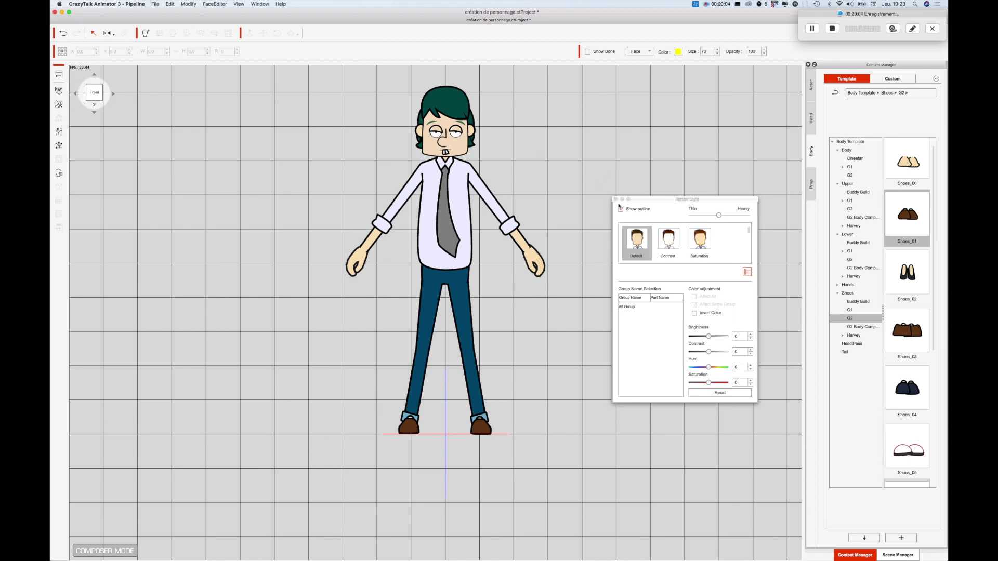
click(615, 200)
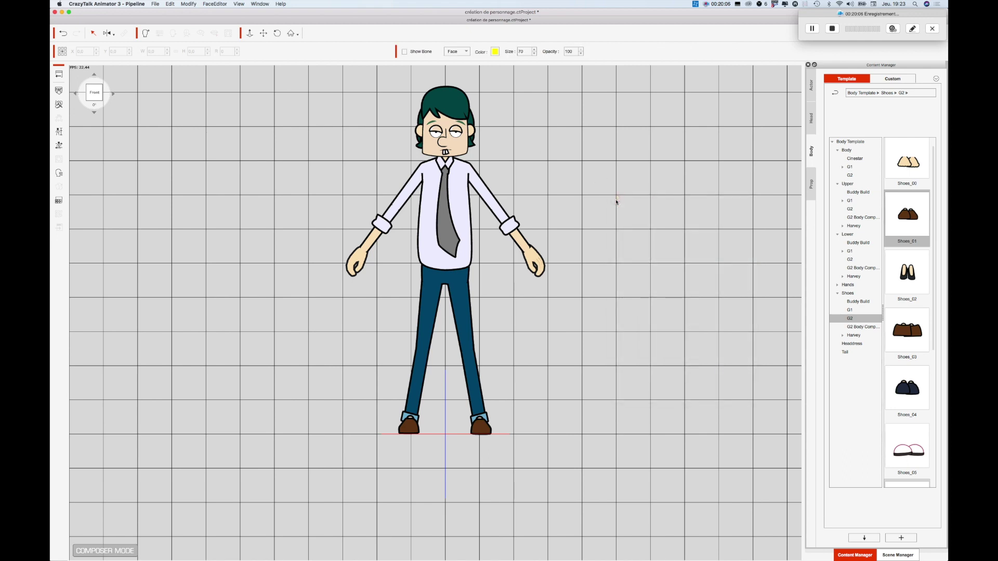
Open the back hair in the Vector Grouping Tool and move the tool's window clear of the hair sprites
click(453, 109)
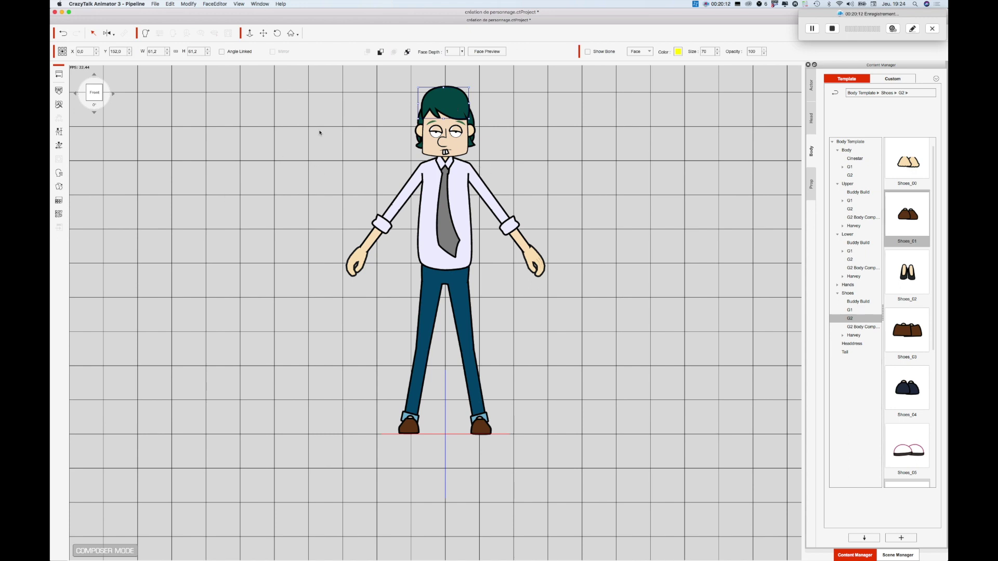
click(471, 121)
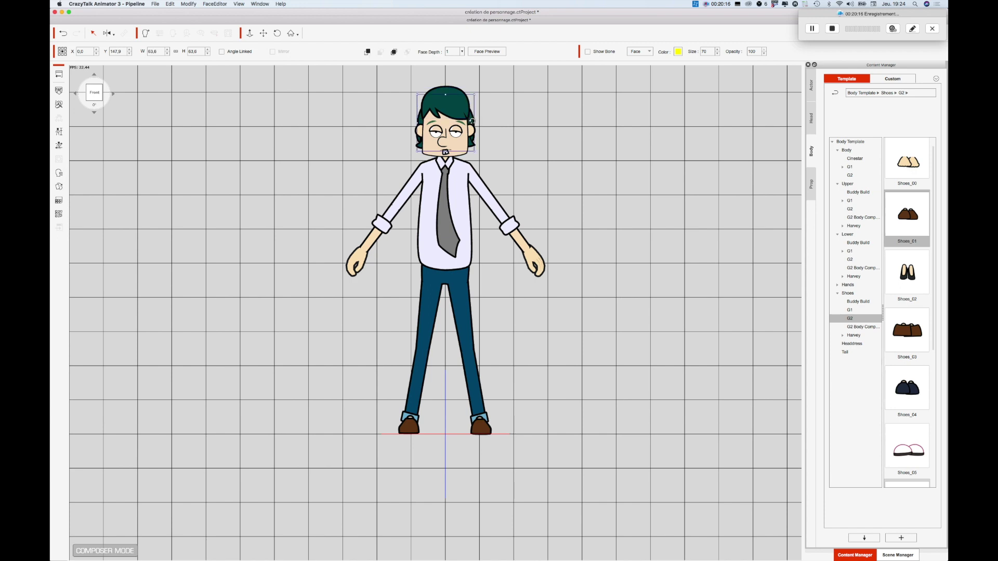
click(58, 214)
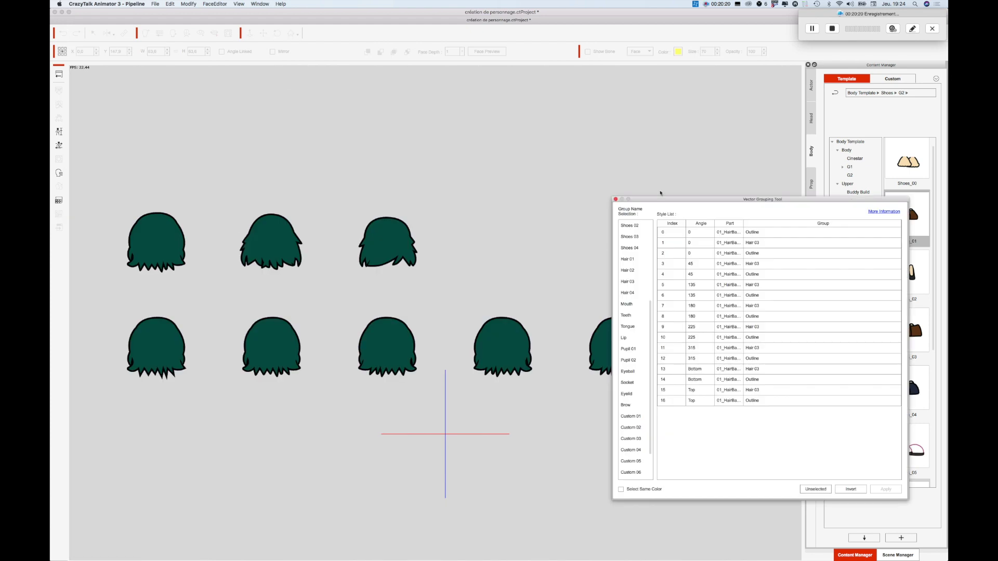
drag(692, 202, 736, 130)
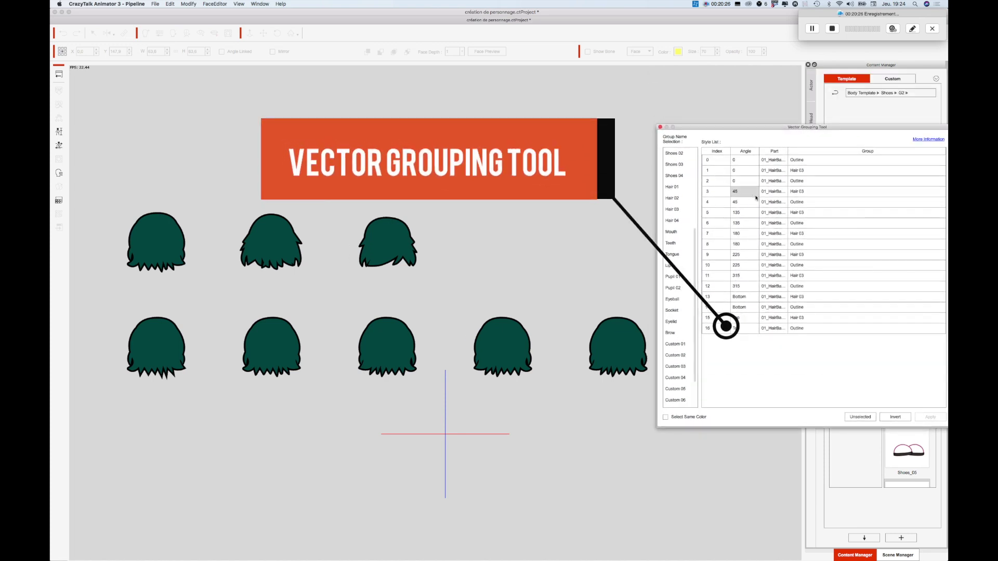
Assign the back hair's fill shapes for angles 0, 45, 135 and 180 to the Hair 01 group
click(674, 187)
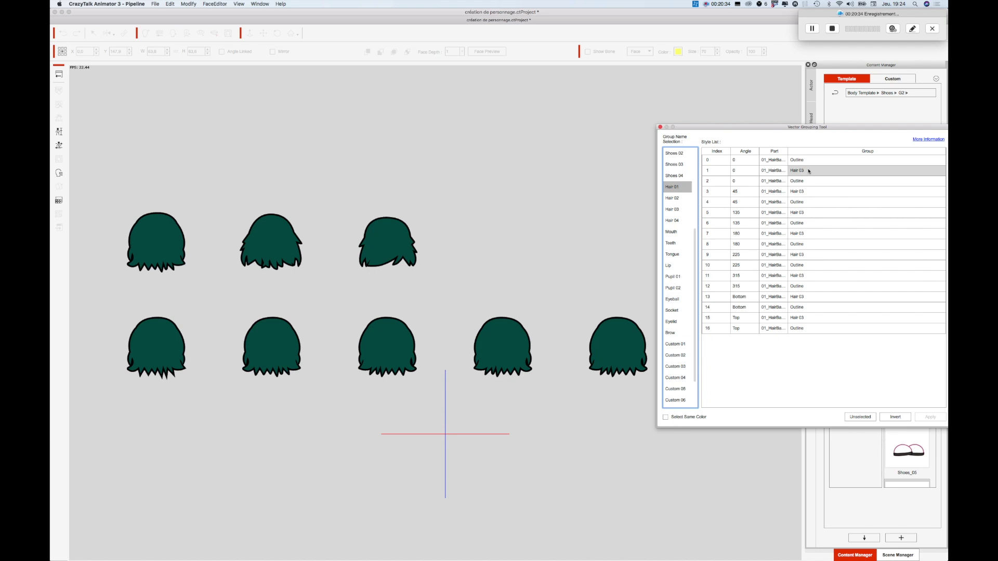
click(808, 170)
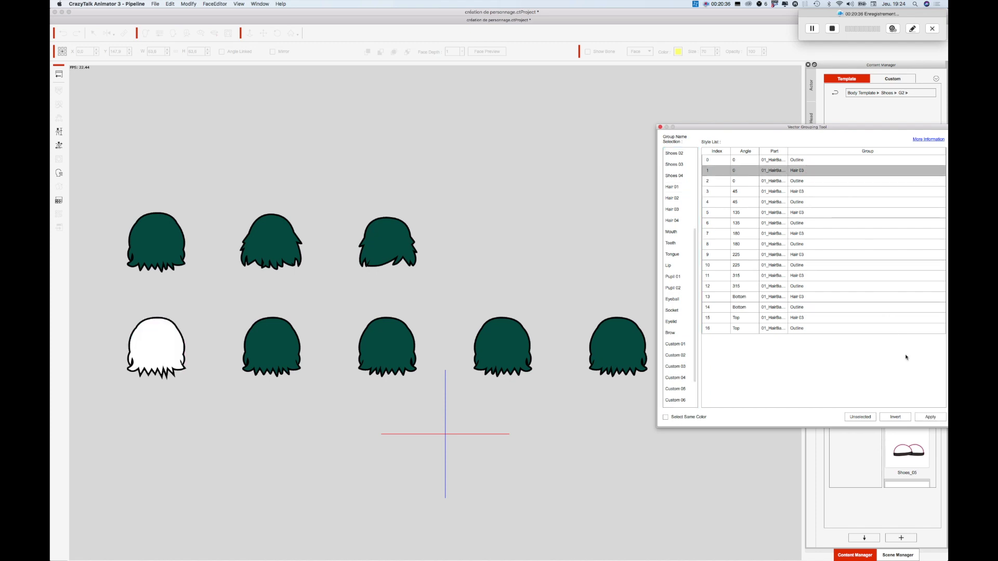
click(930, 417)
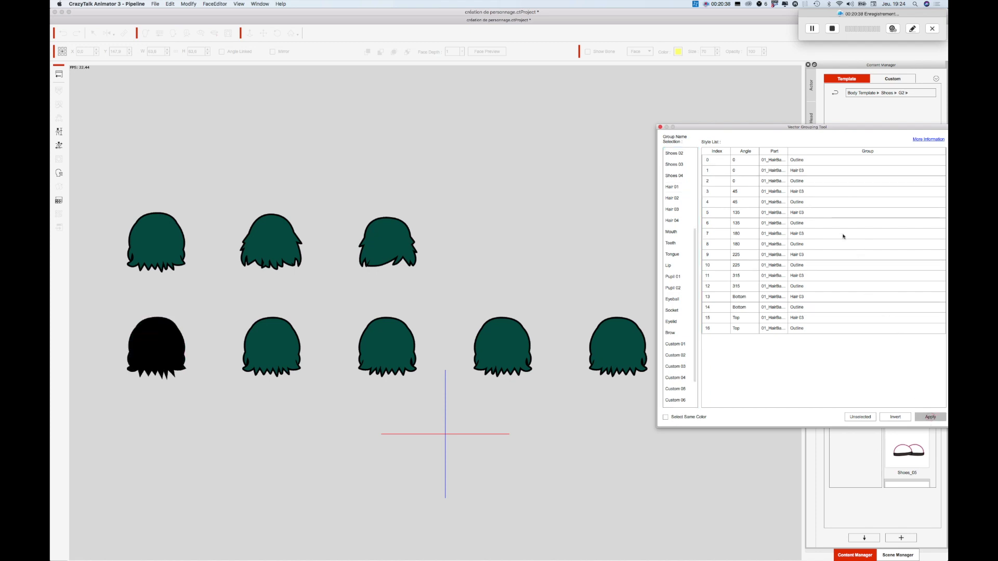
click(800, 192)
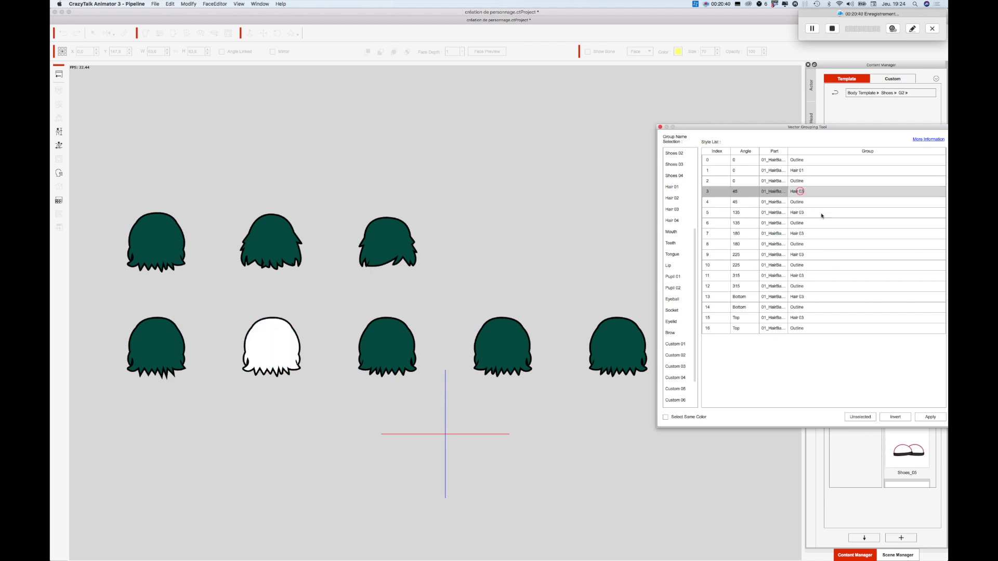
click(930, 417)
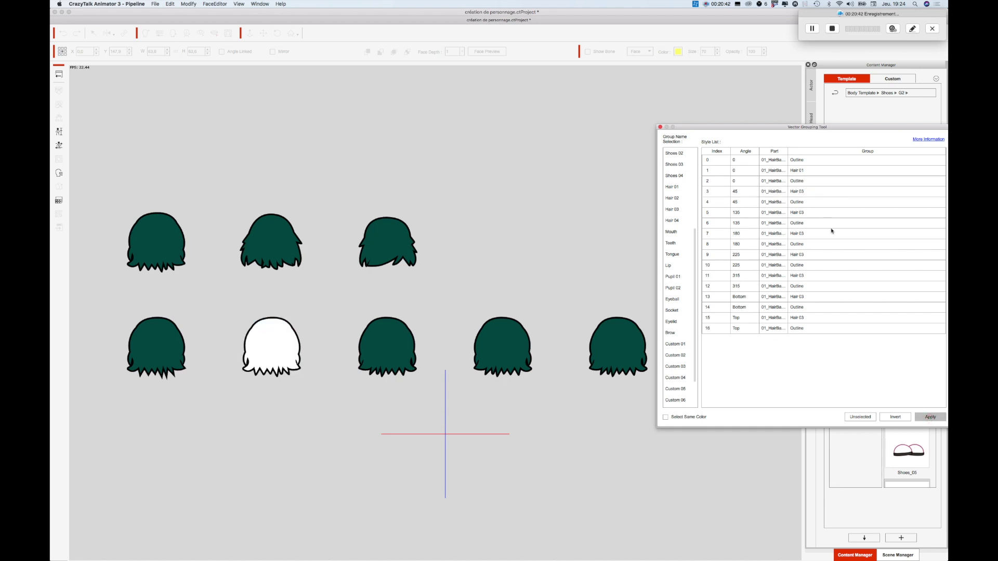
click(808, 212)
click(931, 417)
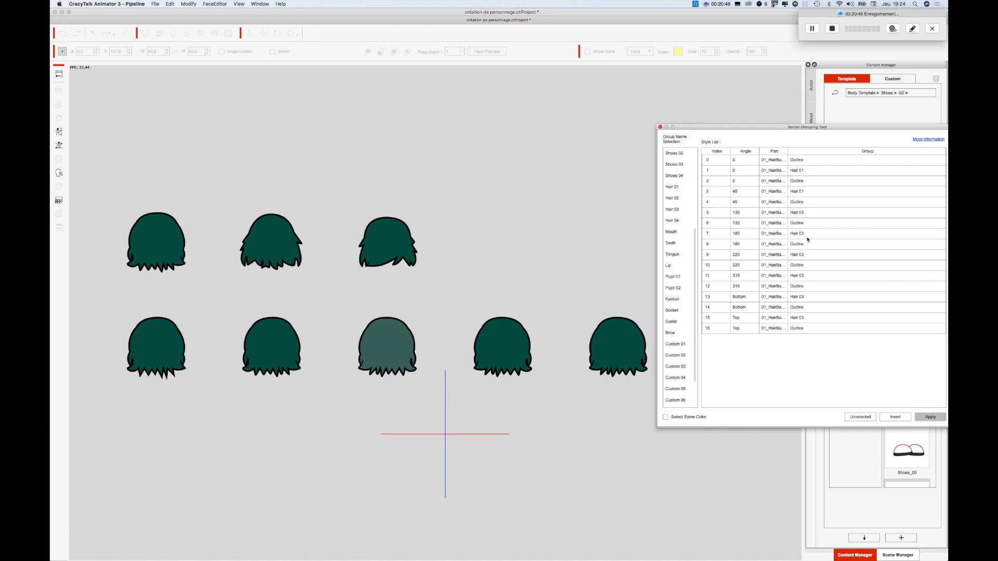
click(806, 233)
click(930, 417)
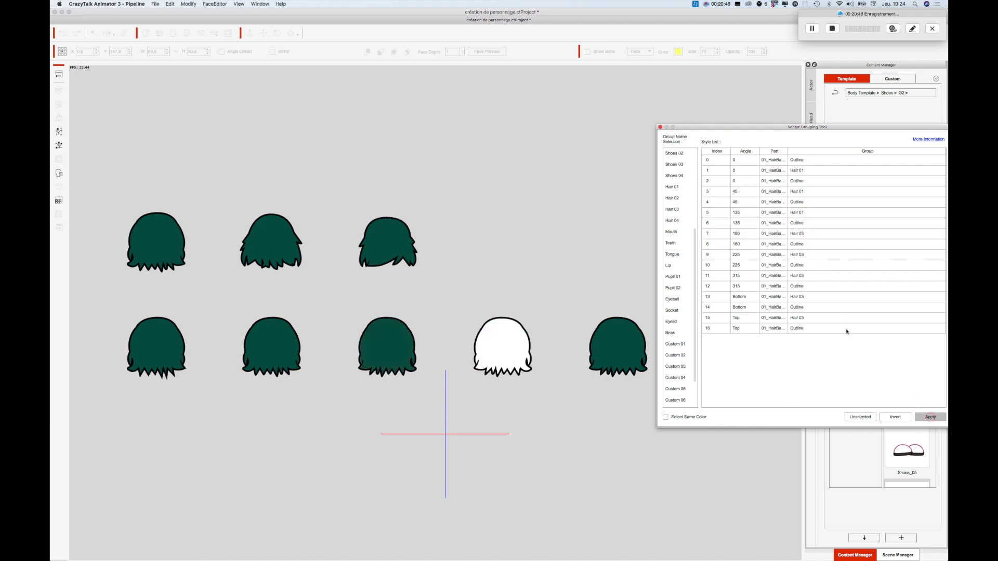
Assign the back hair's 225, 315, Bottom and Top fill shapes to Hair 01 and close the Vector Grouping Tool
click(808, 255)
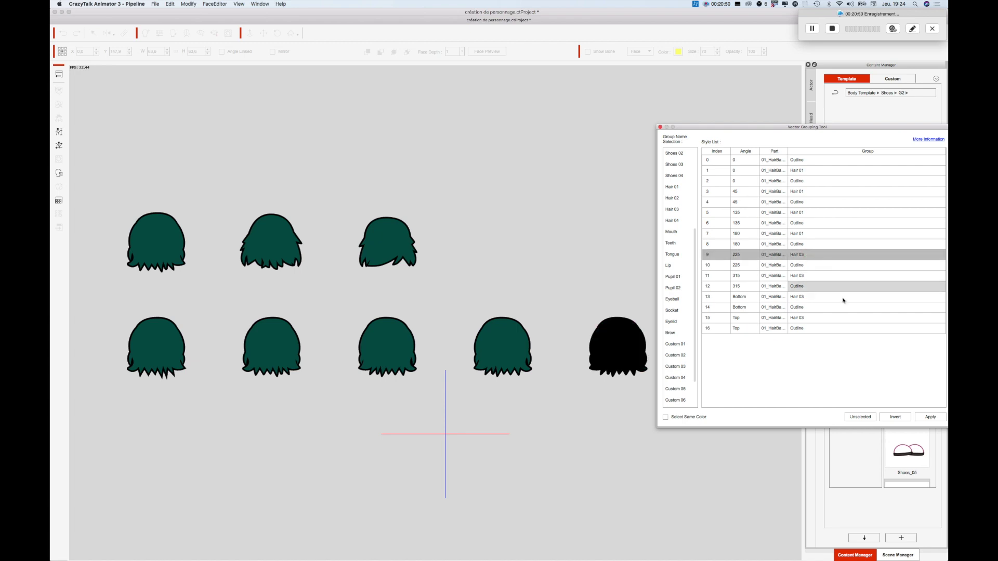
click(930, 417)
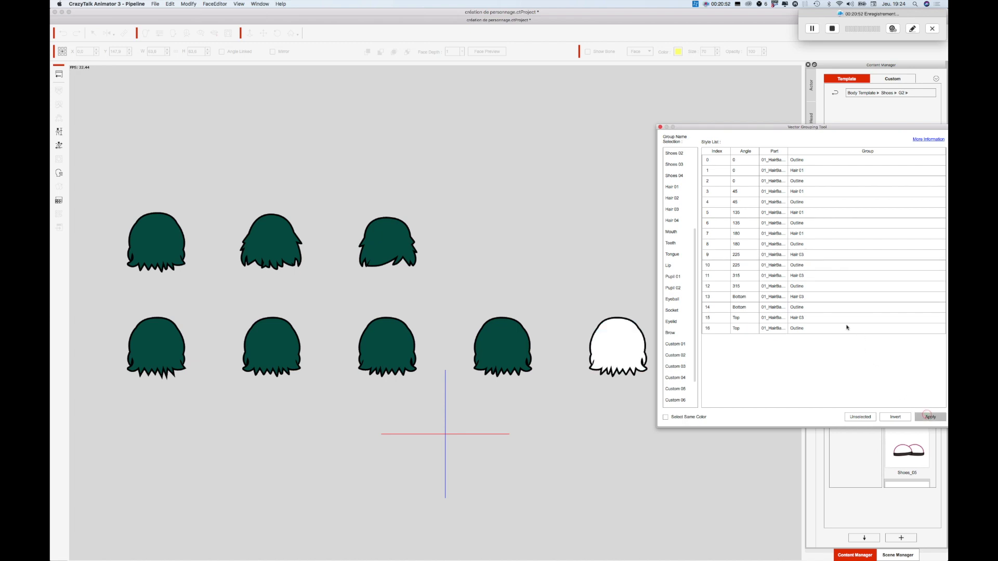
click(805, 276)
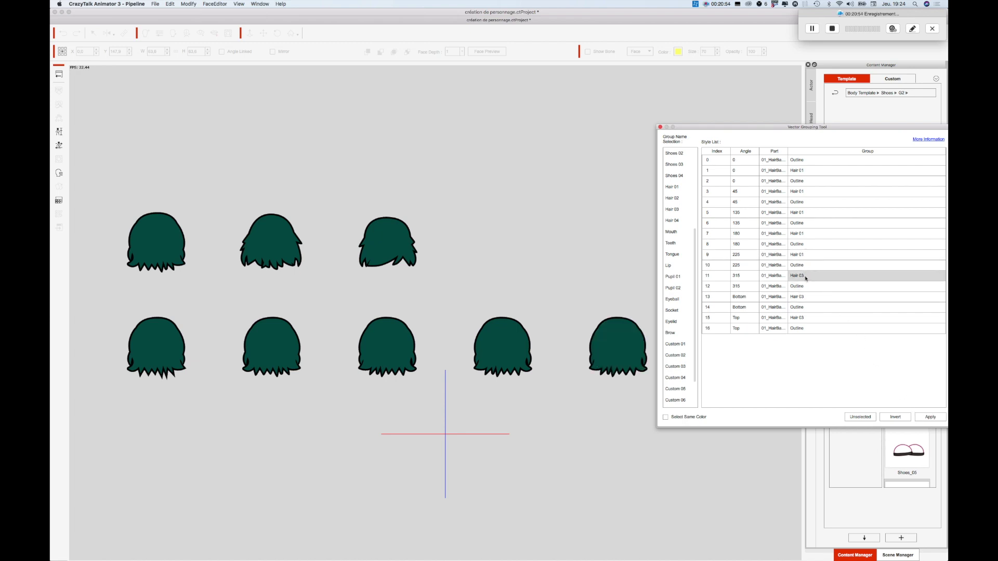
click(934, 418)
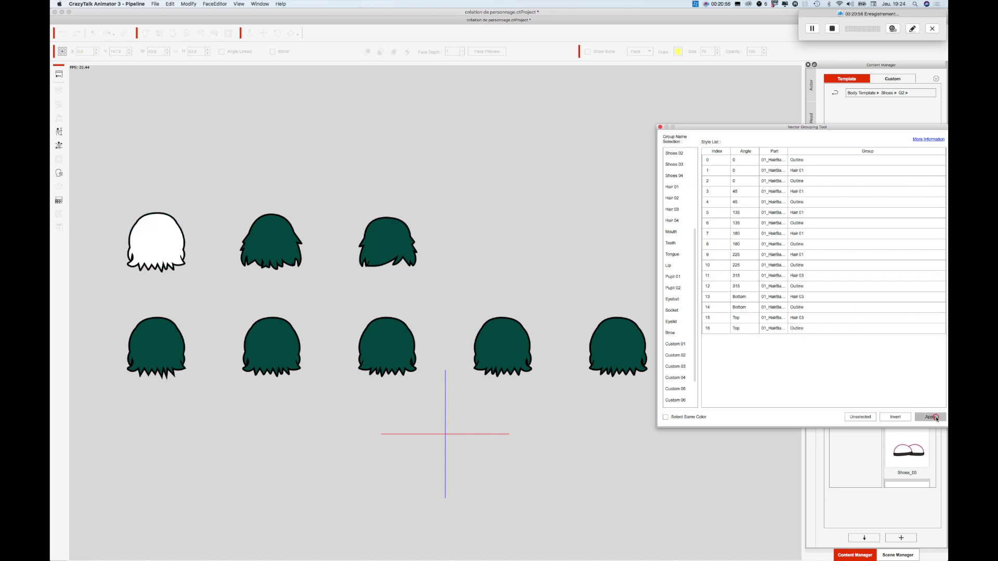
click(812, 297)
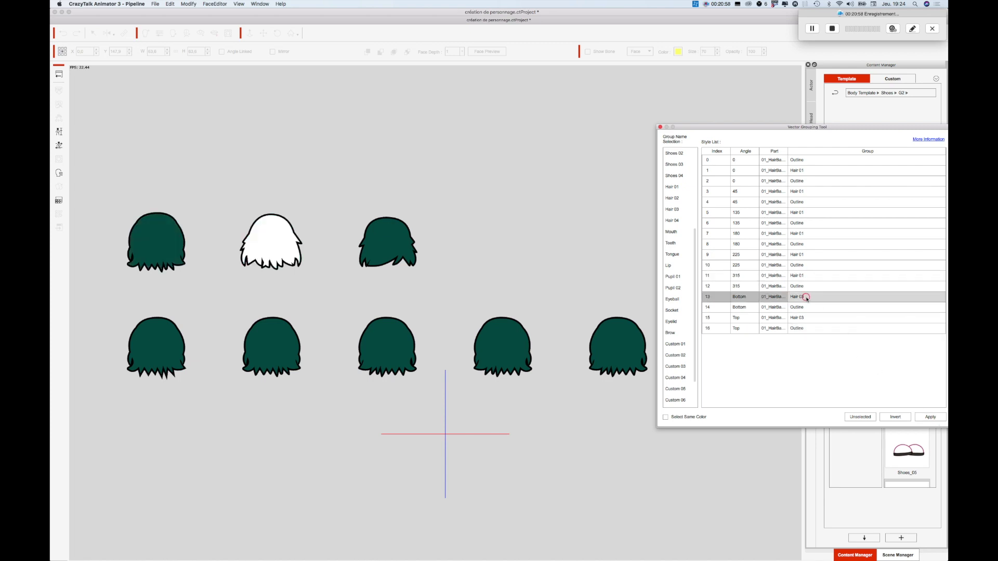
click(930, 420)
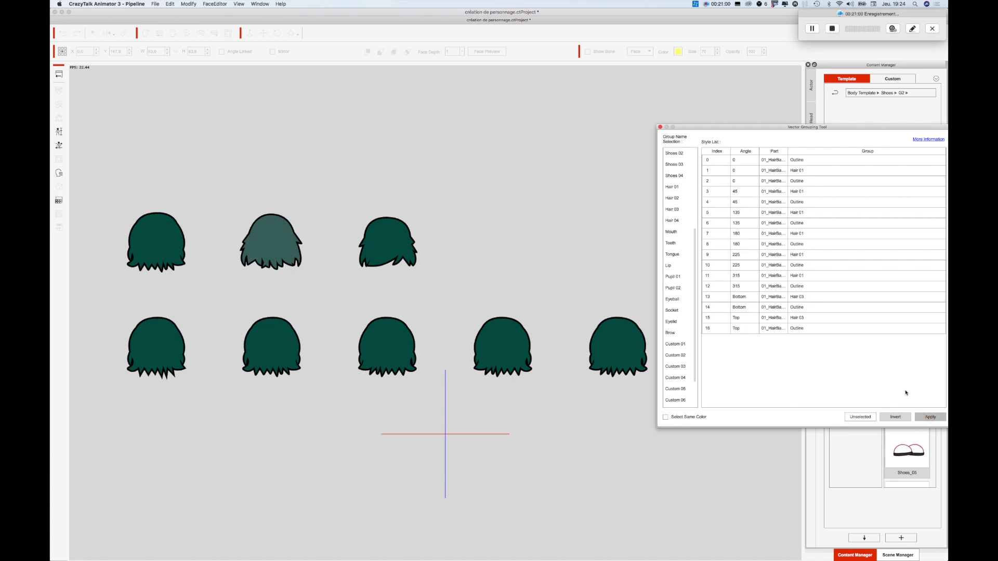
click(841, 328)
click(809, 318)
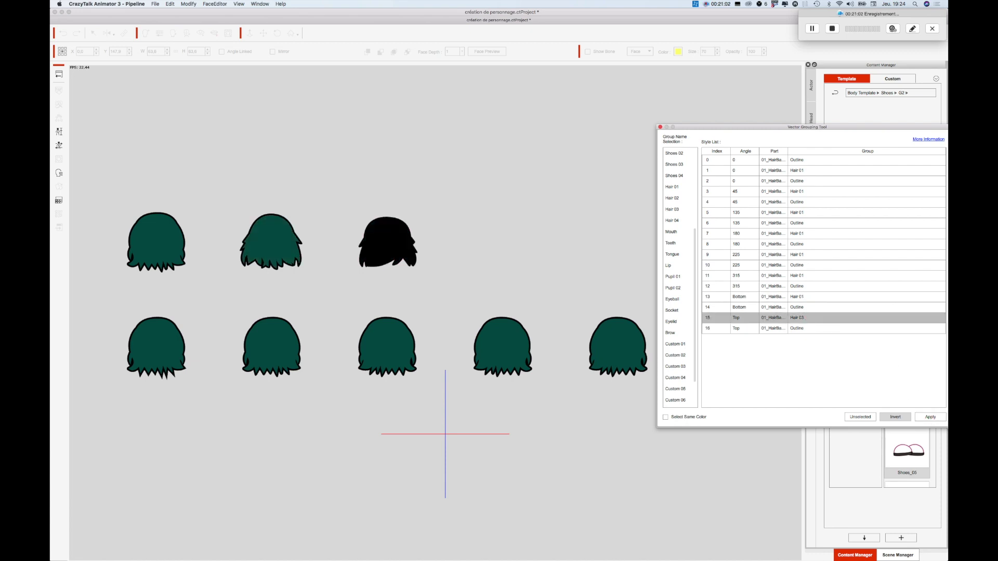
click(930, 419)
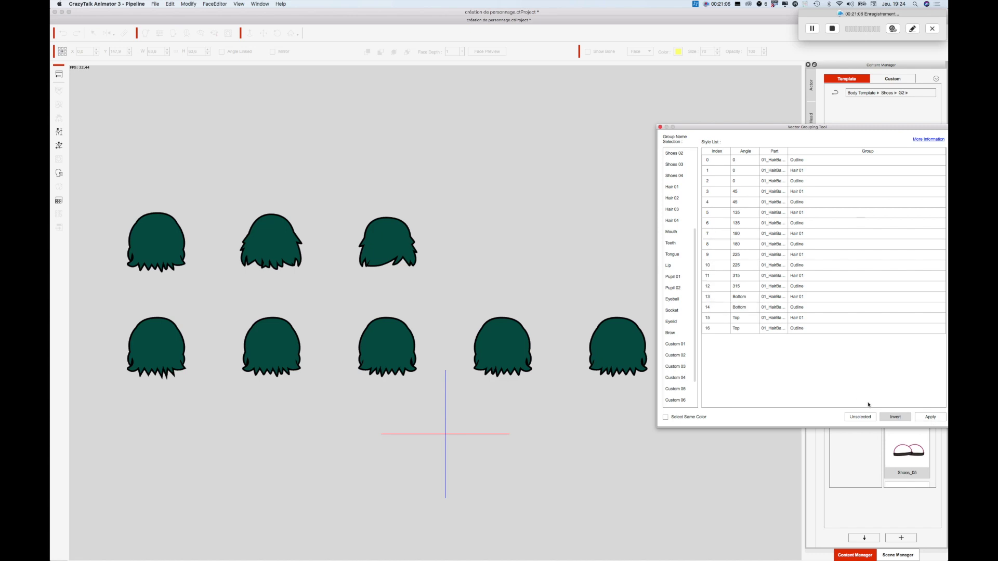
click(660, 127)
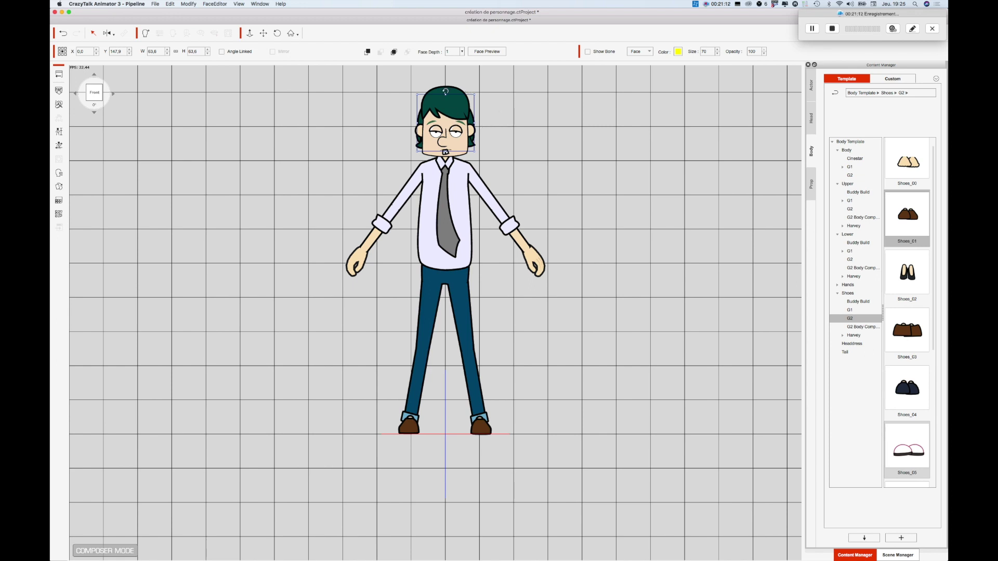
Open the front hair in the Vector Grouping Tool and assign its fill shapes for angles 0 and 45 to Hair 01
click(444, 92)
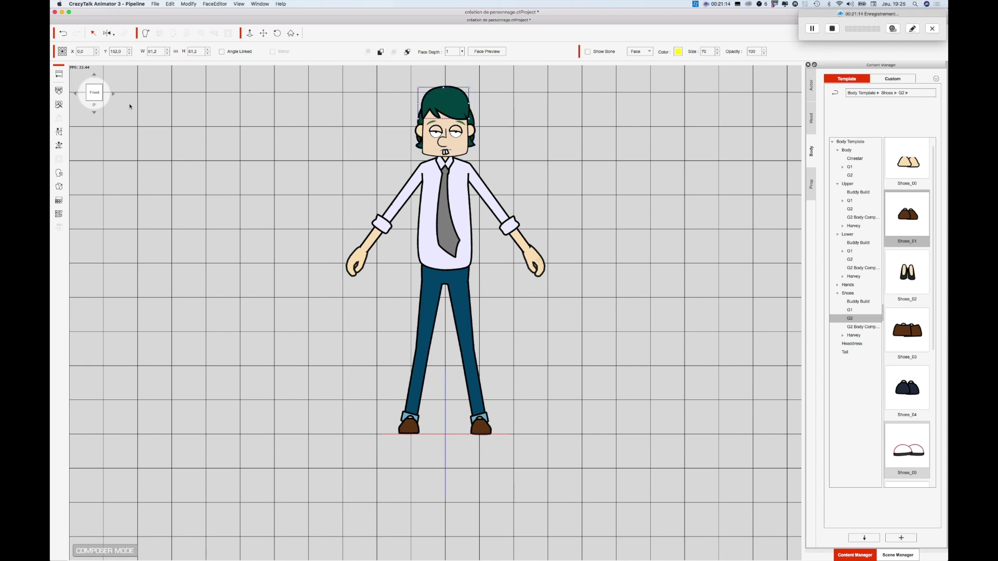
click(58, 213)
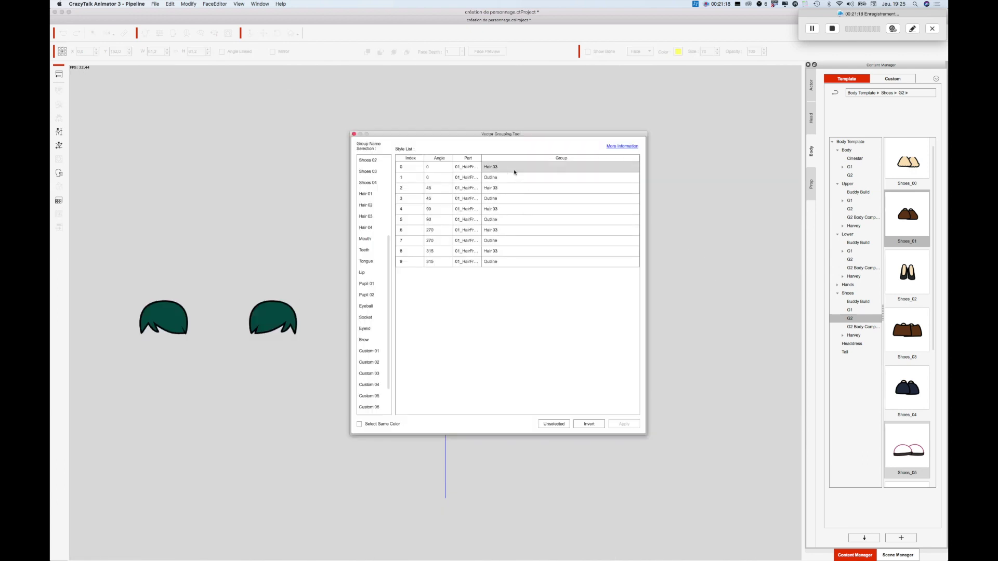
click(365, 194)
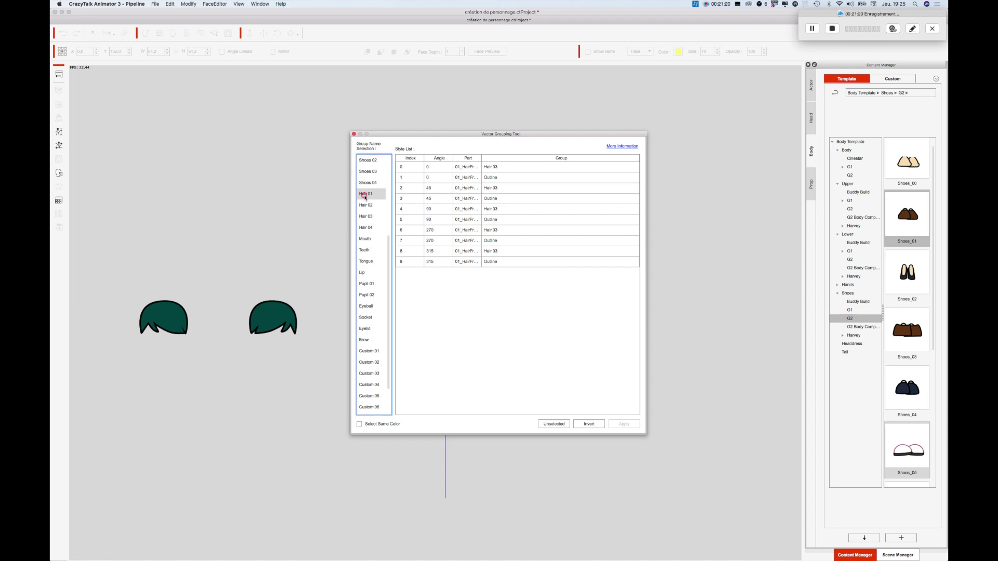
click(509, 167)
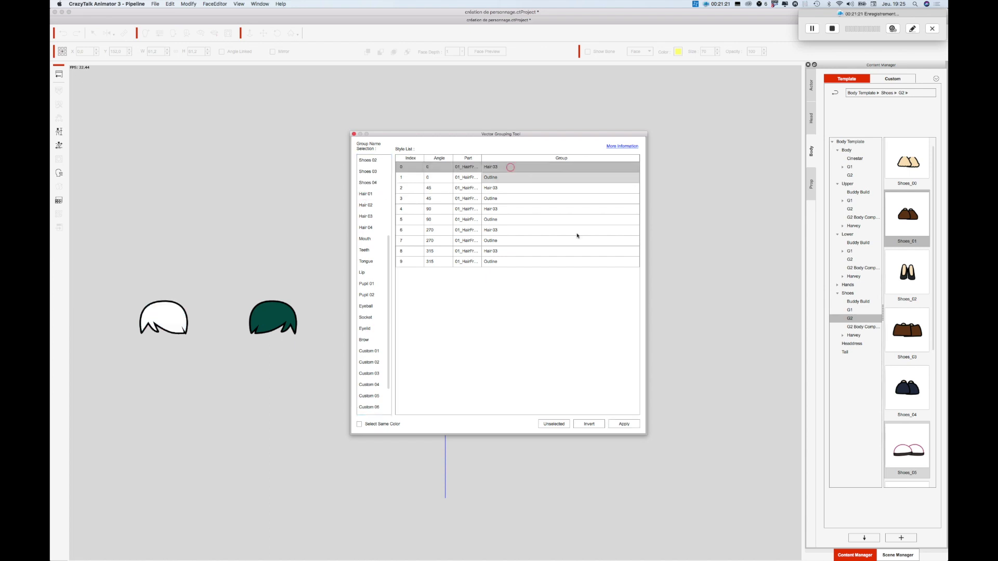
click(626, 428)
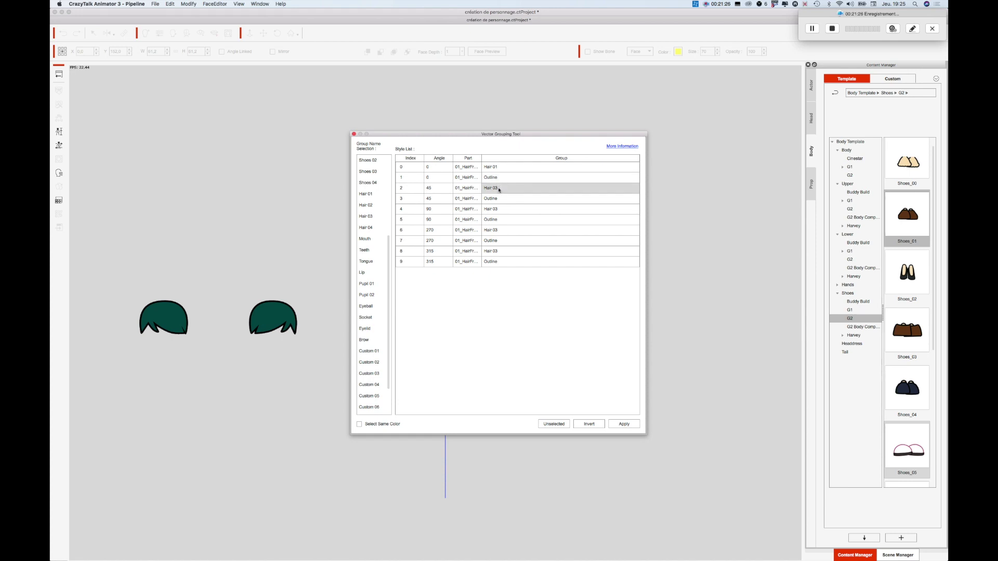
click(626, 425)
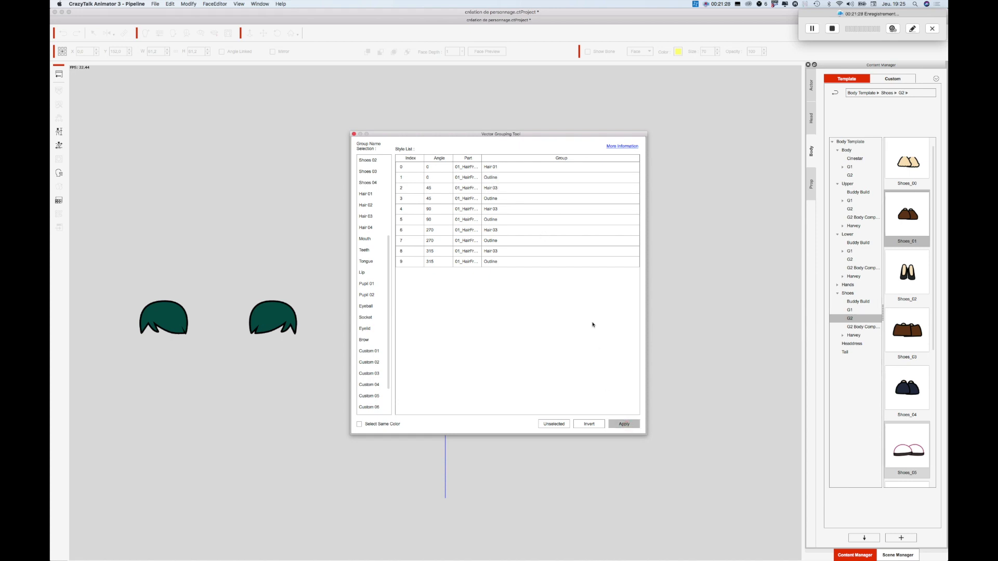
click(490, 188)
click(623, 424)
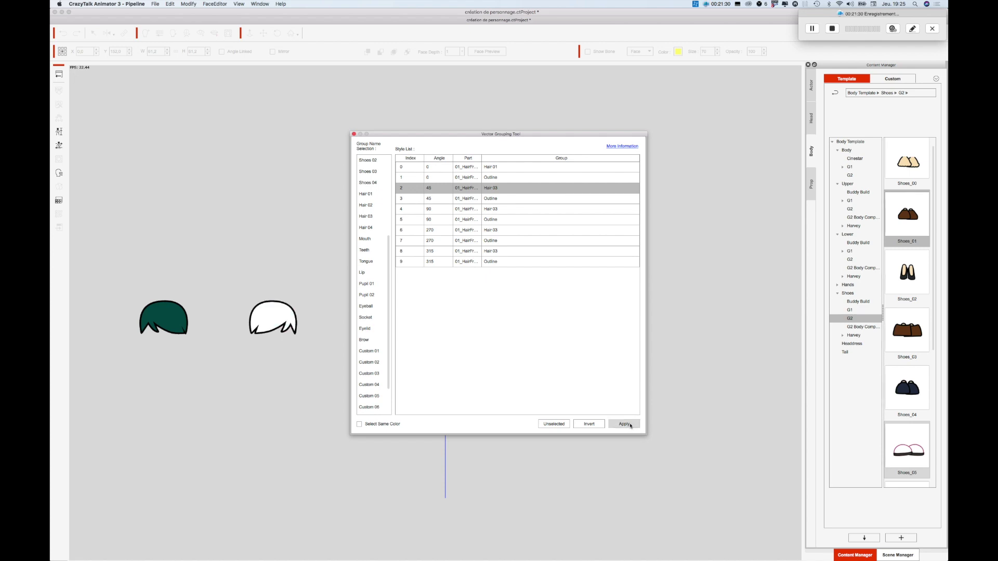
Assign the front hair's fill shapes for angles 90, 270 and 315 to Hair 01 and close the Vector Grouping Tool
click(500, 211)
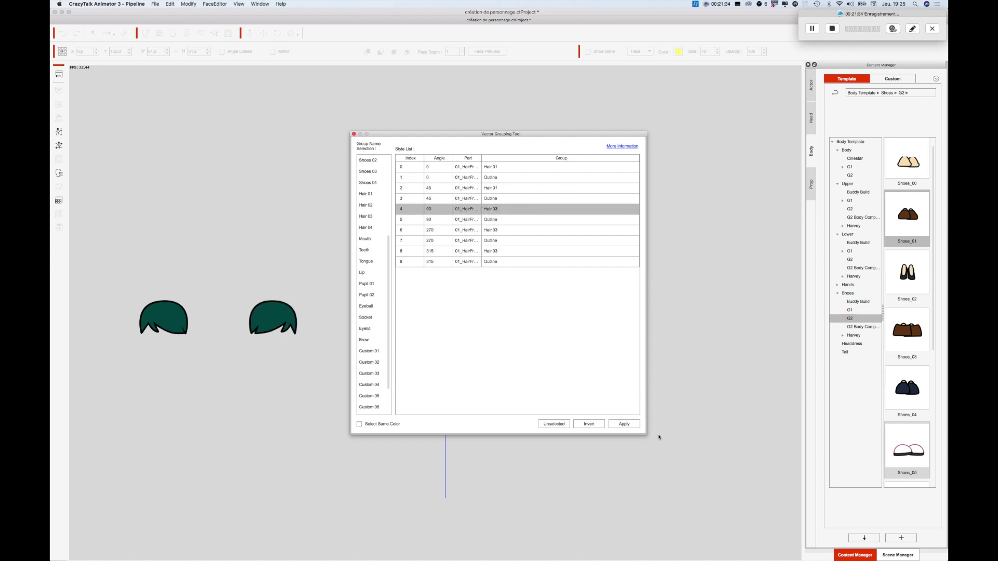
click(627, 425)
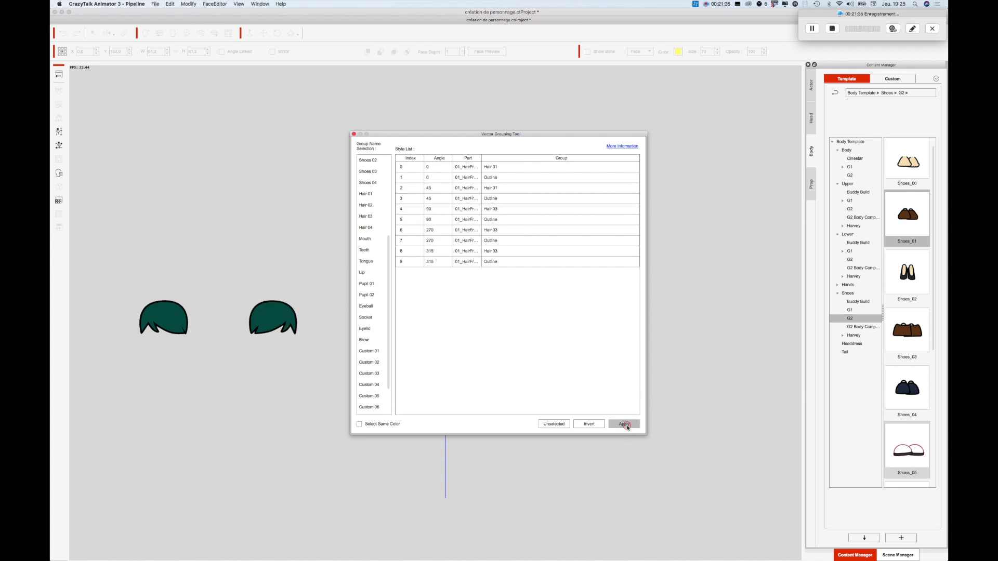
click(499, 232)
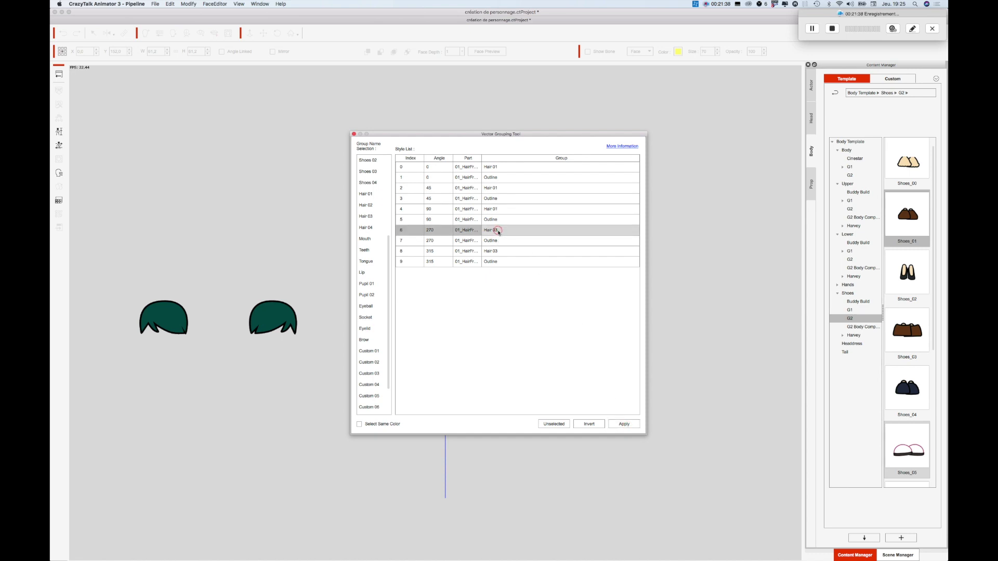
click(623, 424)
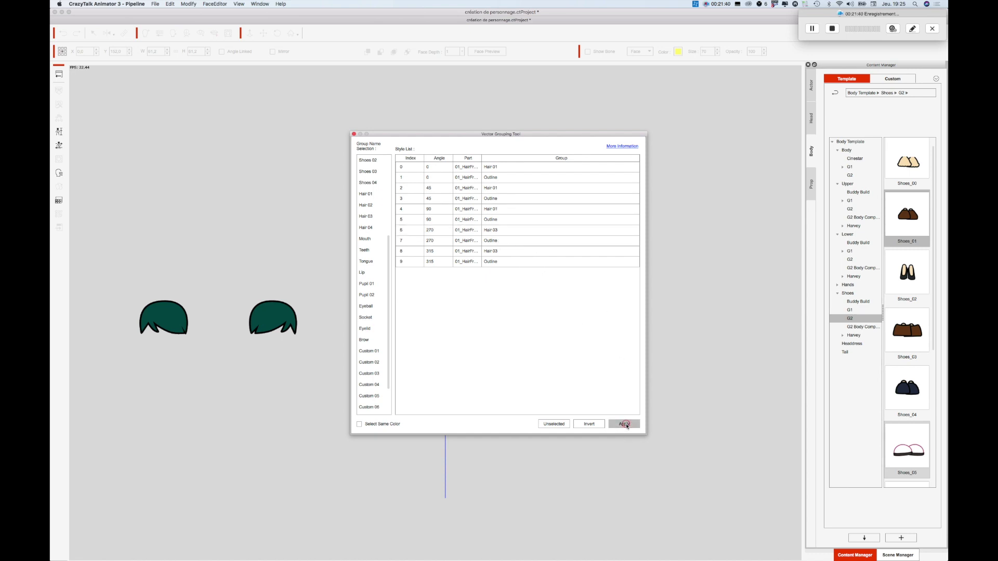
click(498, 253)
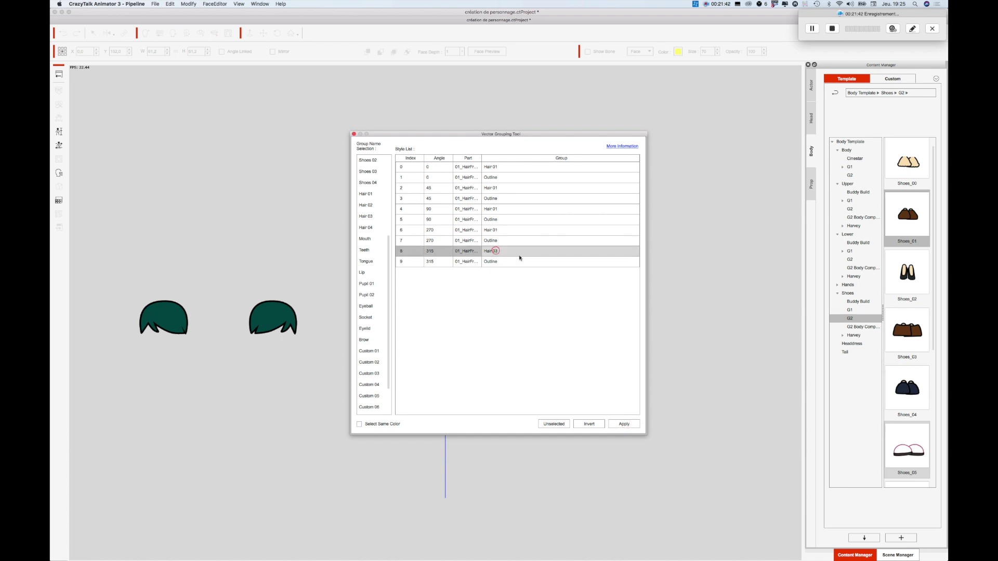
click(623, 424)
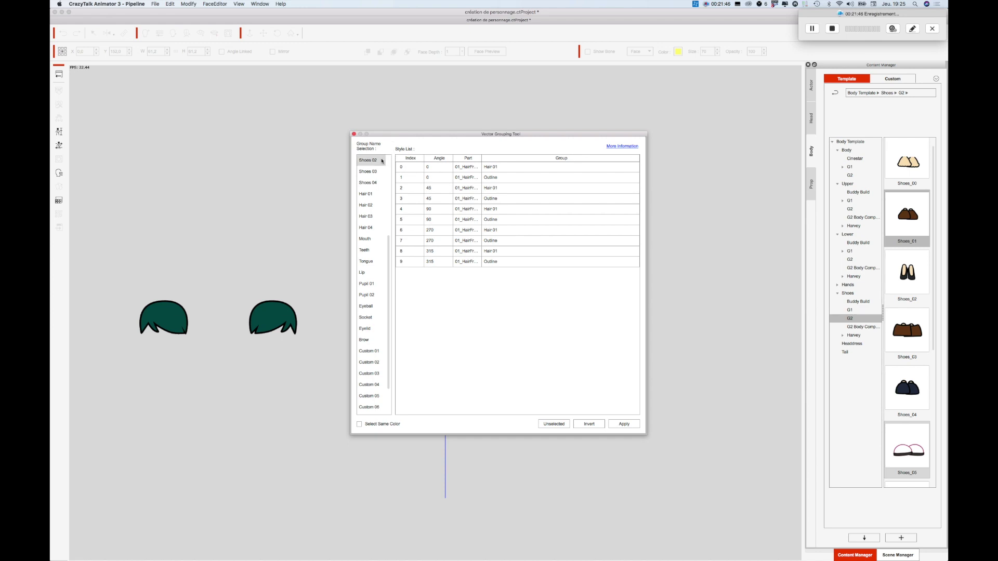
click(354, 135)
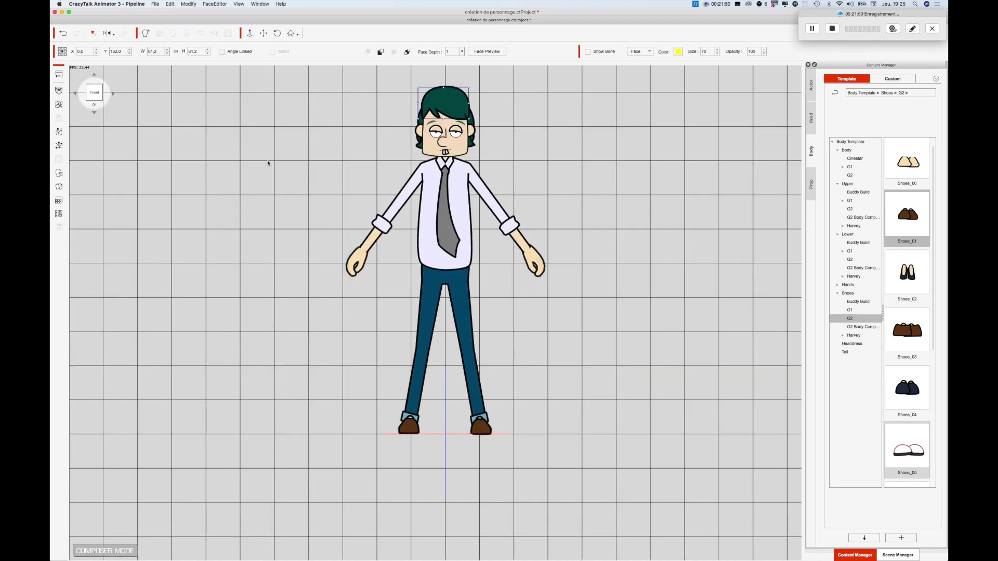
With no part selected, open Render Style clear of the character and lower the brightness of the Hair 01 group
click(198, 181)
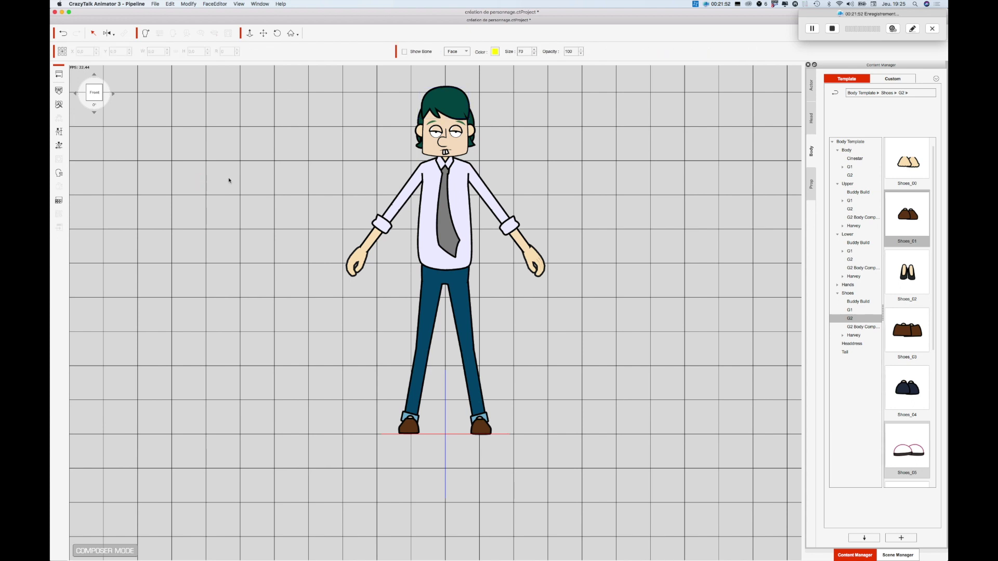
click(58, 201)
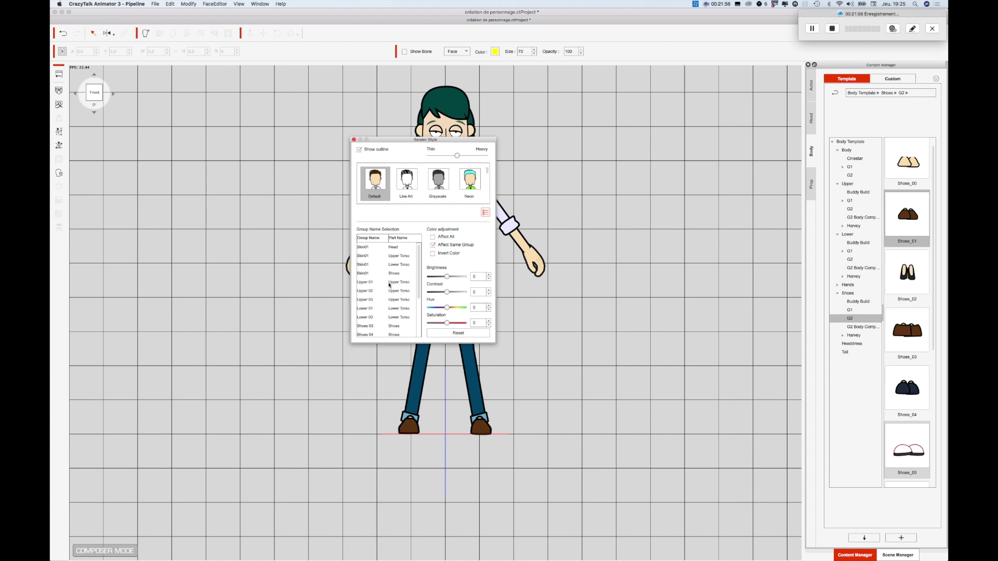
scroll(407, 291, down, 3)
click(410, 312)
scroll(418, 323, down, 2)
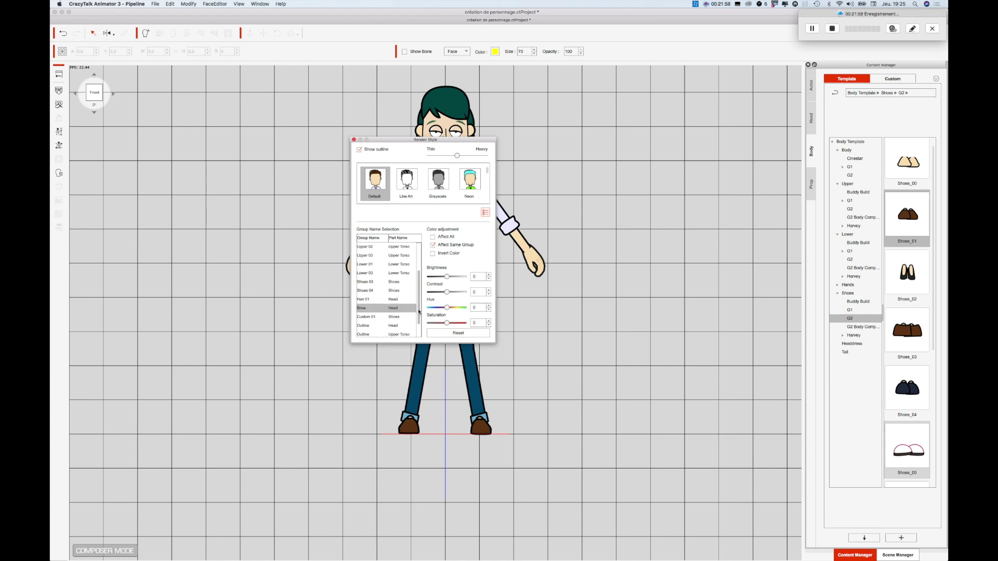
scroll(418, 322, up, 1)
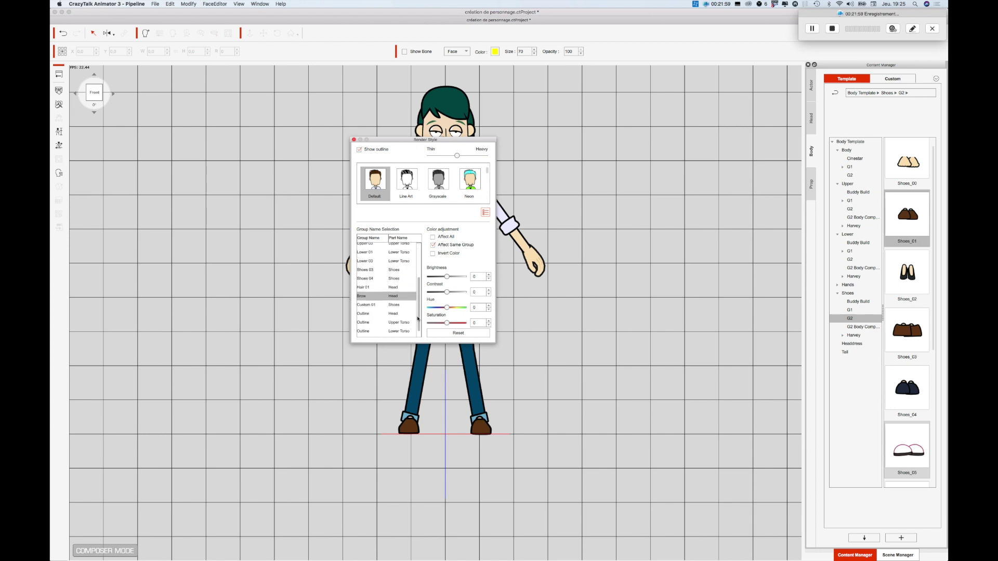
click(369, 287)
drag(403, 141, 637, 126)
drag(679, 261, 668, 261)
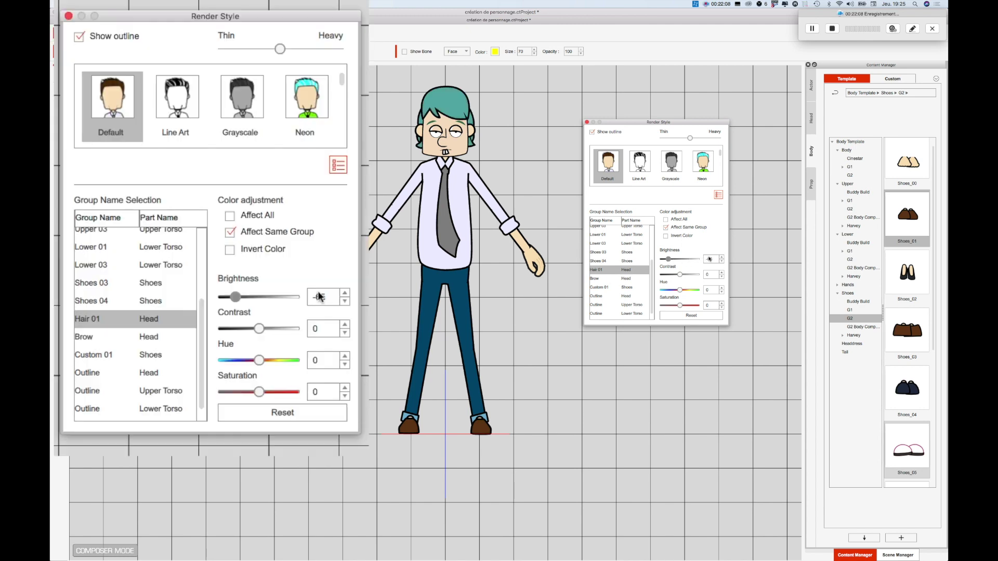
Recolor the Hair 01 group blond with brightness 67 and hue 124, and close Render Style
click(692, 258)
click(669, 259)
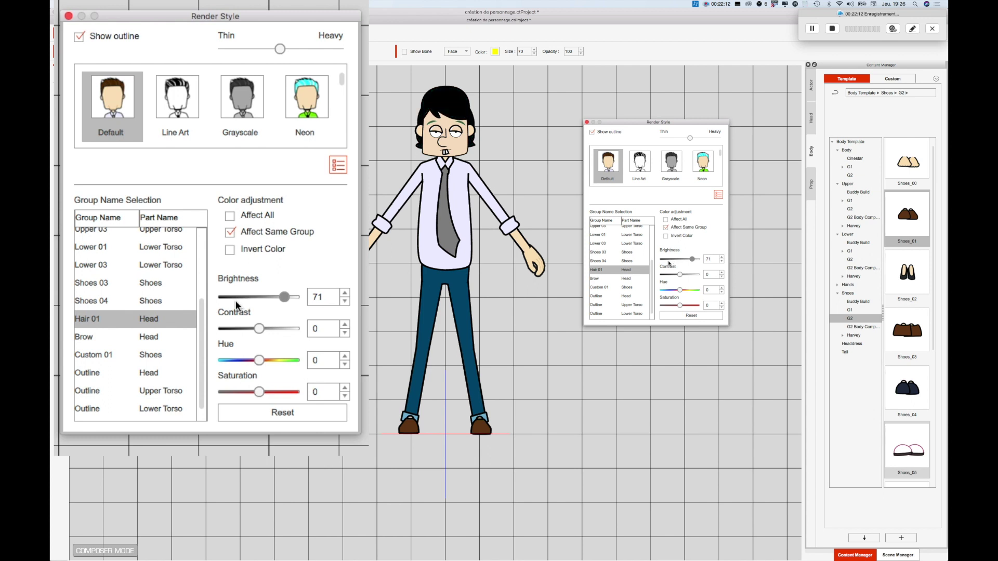
drag(669, 259, 692, 290)
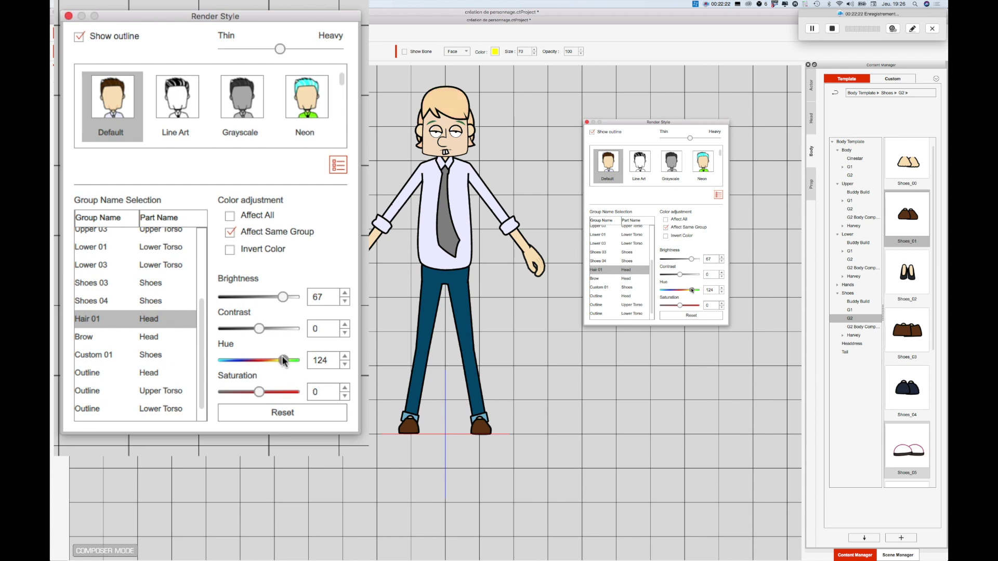
drag(692, 290, 688, 295)
drag(282, 362, 284, 359)
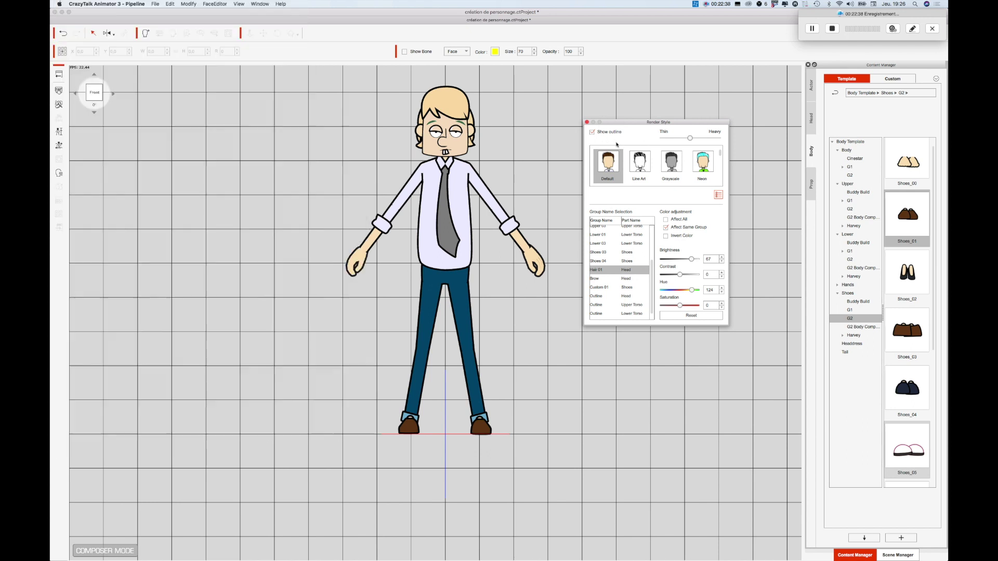
click(587, 122)
Select the upper torso and color the tie red in Render Style by setting the Upper 02 group's saturation to 100
click(447, 224)
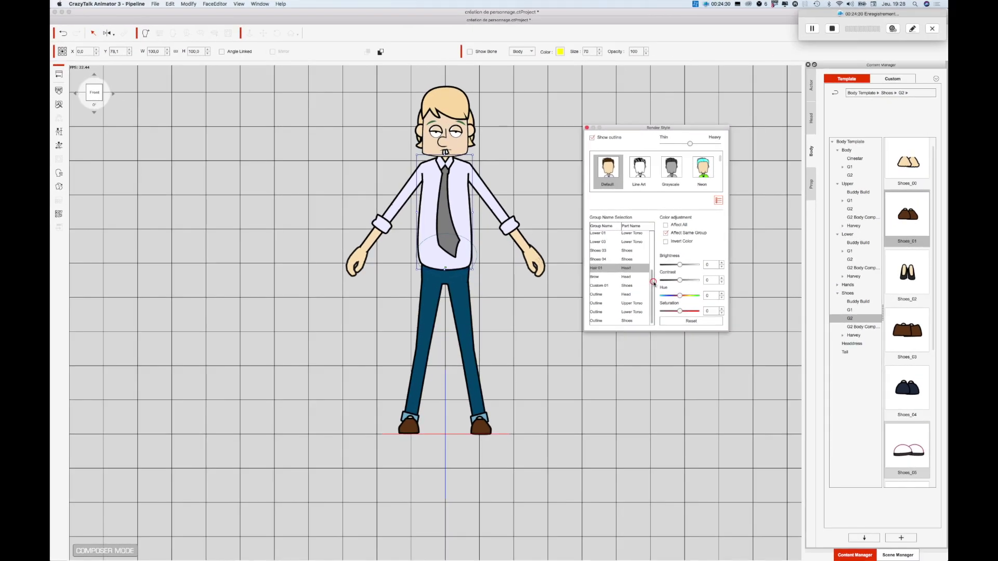
scroll(604, 266, up, 5)
click(604, 266)
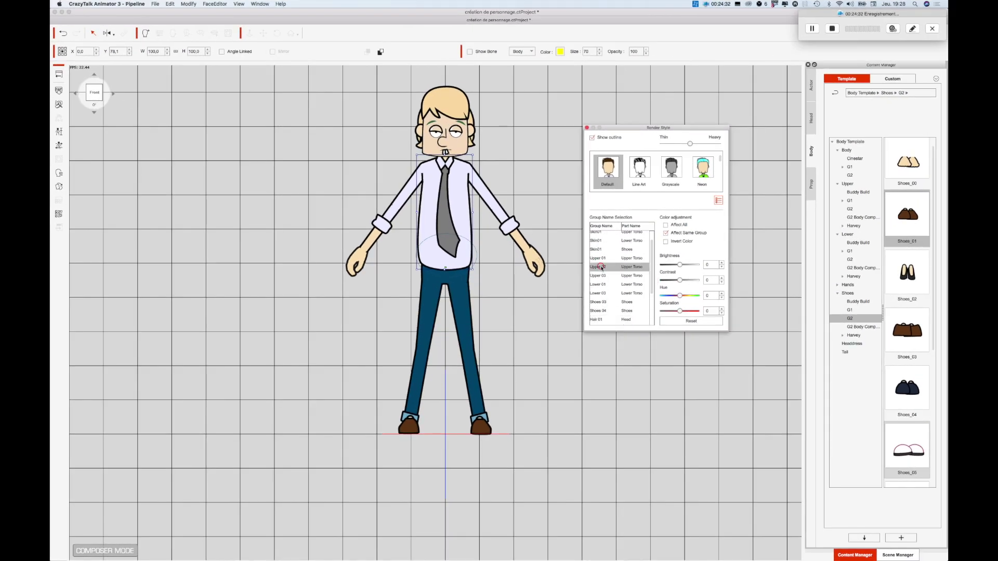
drag(680, 311, 699, 311)
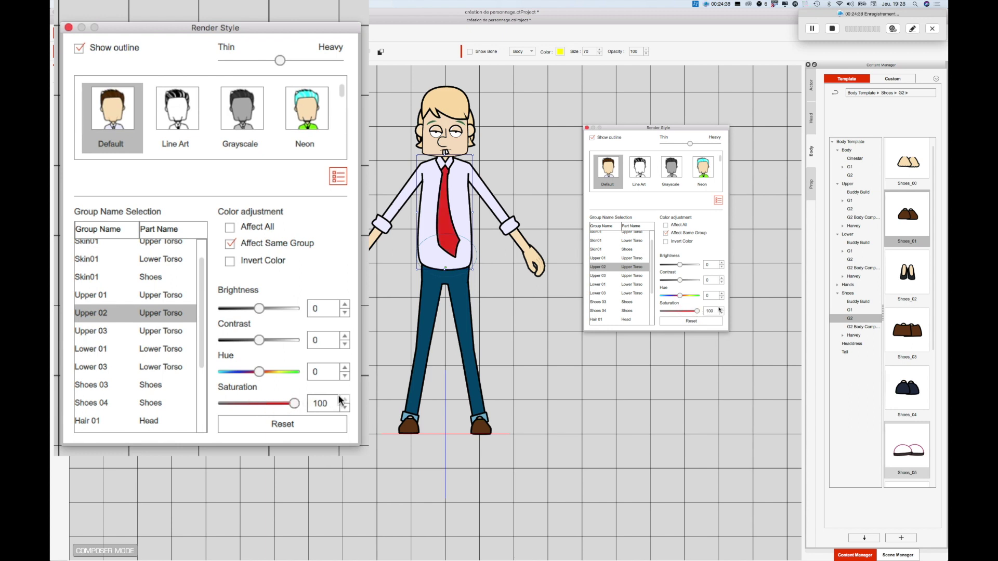
Color the shirt yellow by setting the Upper 01 group's saturation to 100 and hue to 87, and close Render Style
click(94, 295)
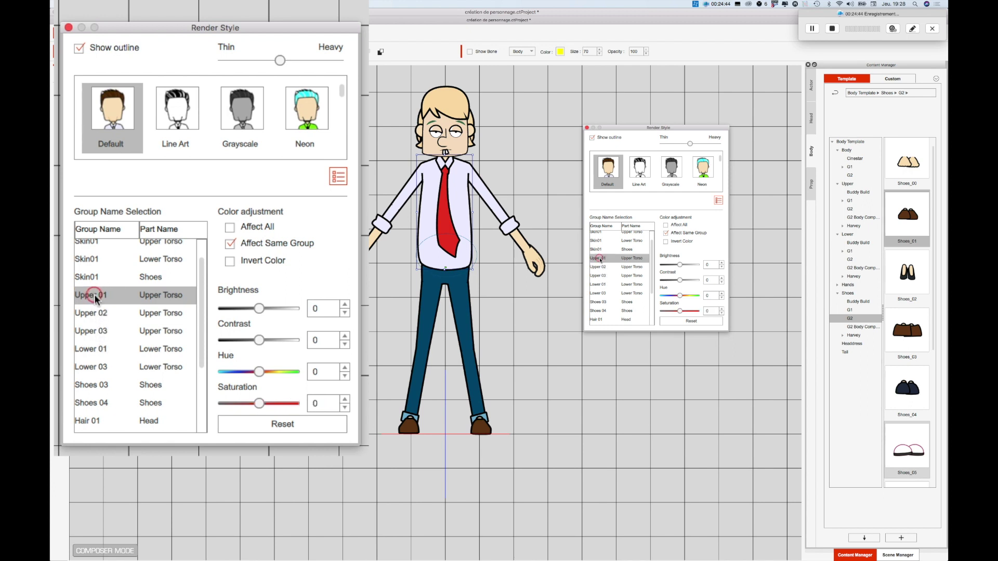
drag(259, 404, 295, 404)
click(344, 398)
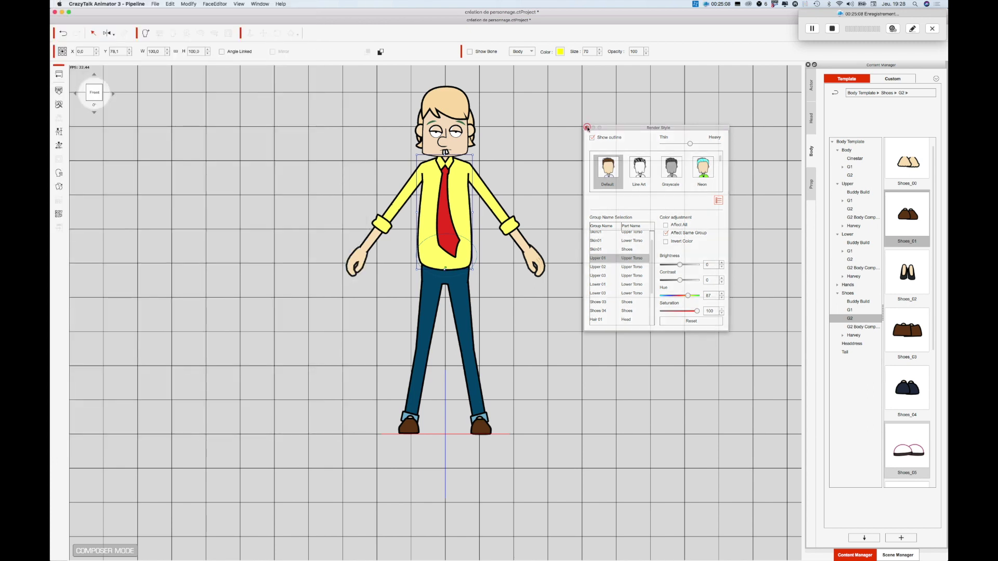
click(587, 128)
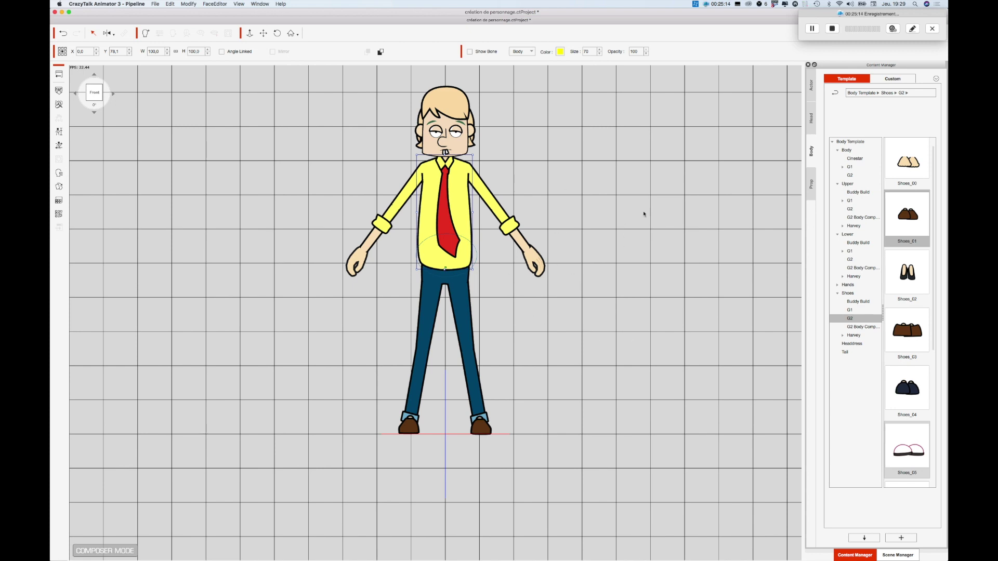
At the 45° view, shift the back hair slightly toward the face to about X 1.3
click(113, 95)
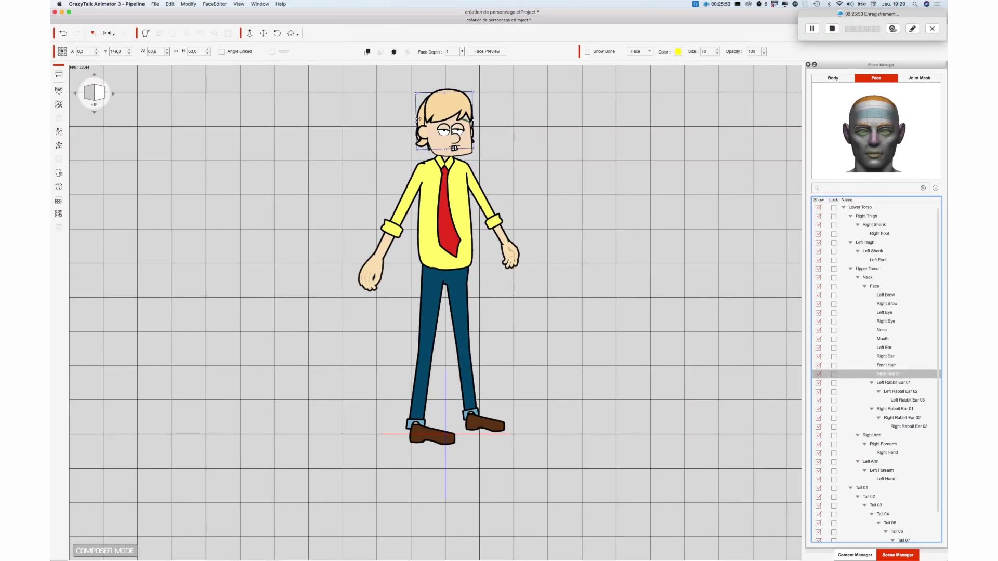
drag(418, 120, 423, 118)
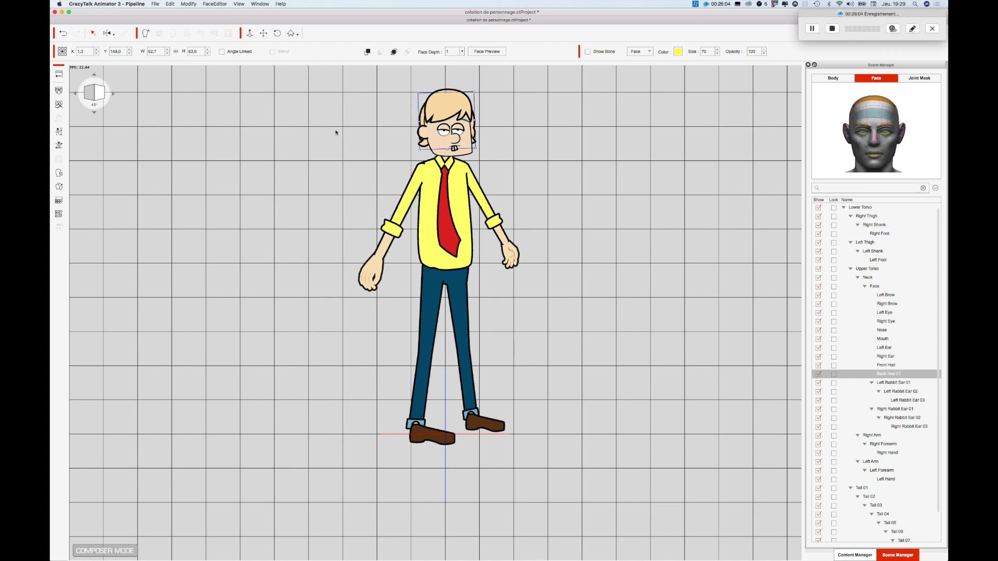
At the 90° view, bring the right ear to the top of the layer order and move it forward to about X 3.4
click(114, 94)
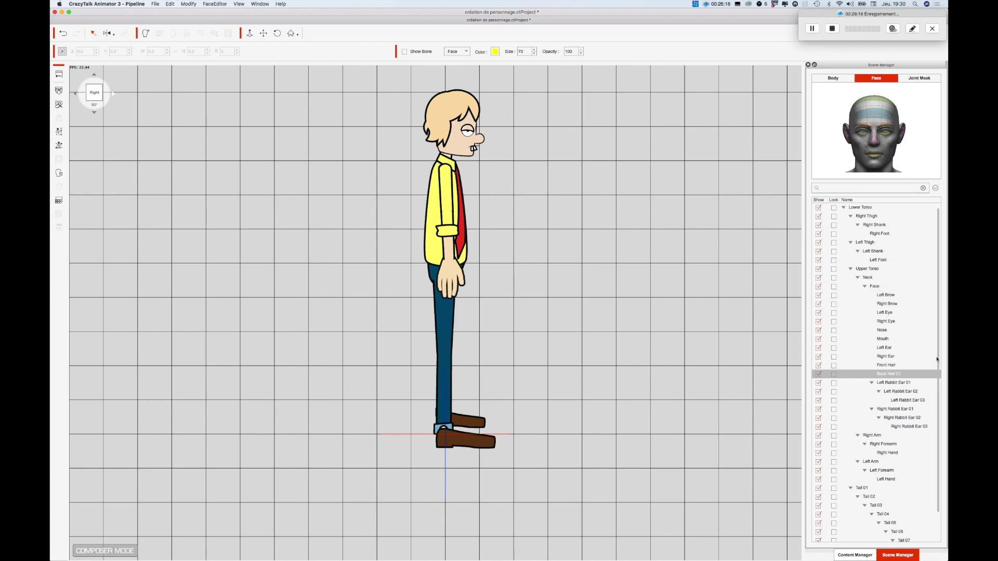
click(889, 349)
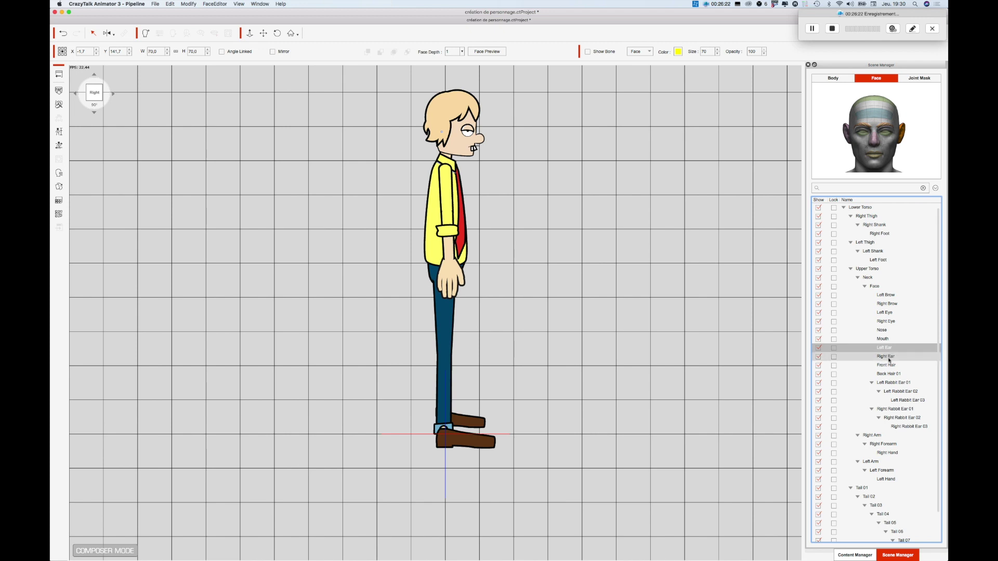
click(888, 357)
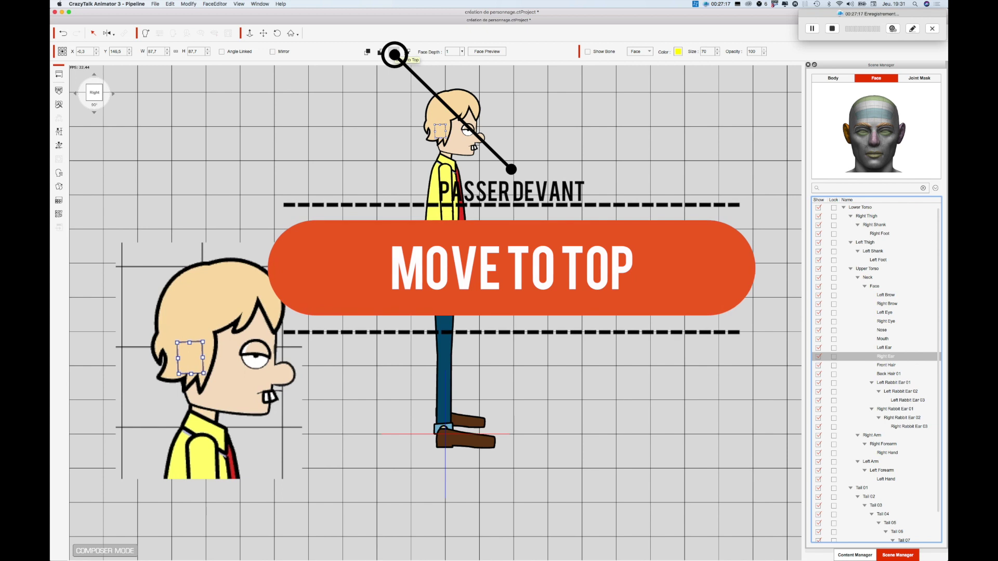
click(394, 54)
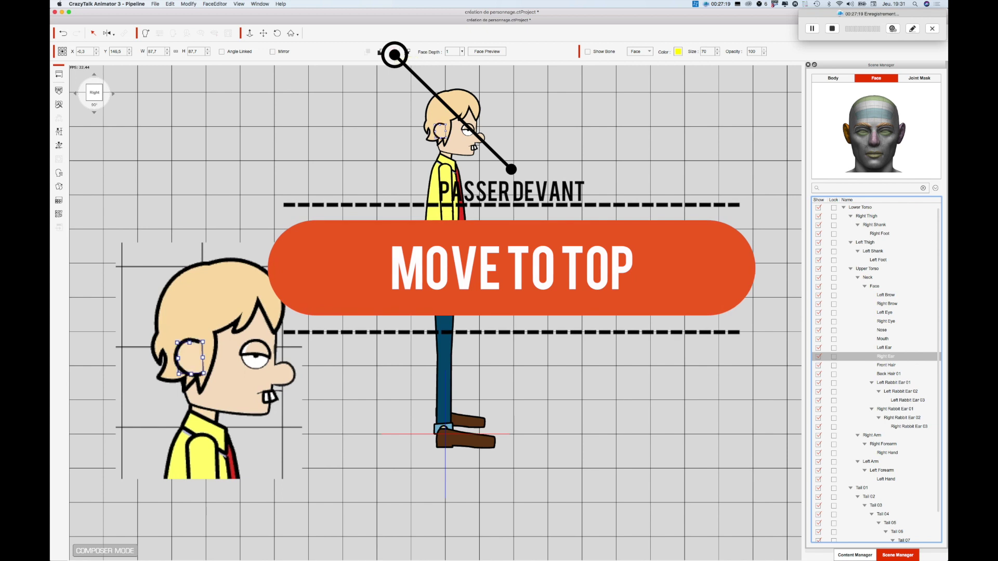
drag(190, 358, 208, 359)
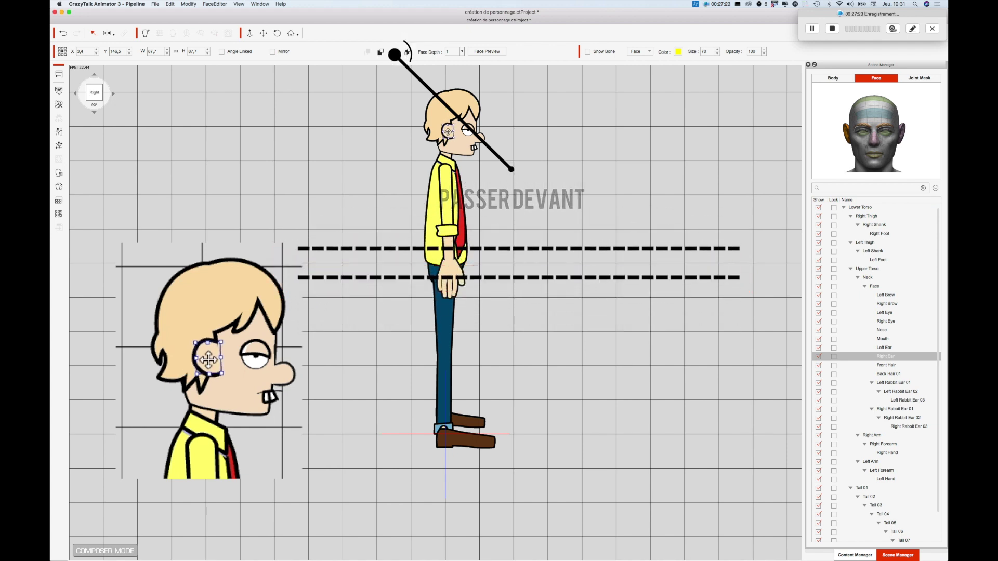
click(644, 164)
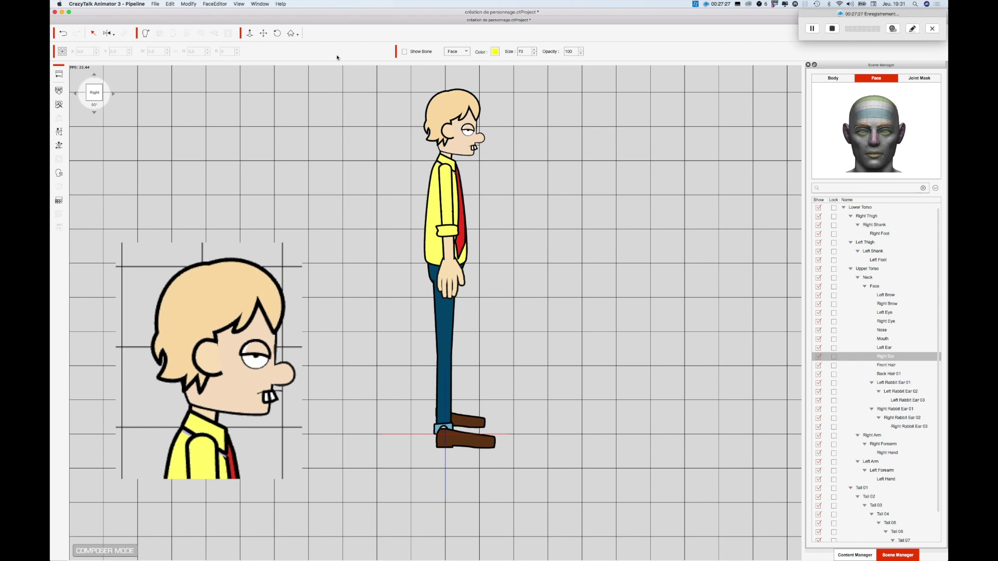
At the 180° back view, raise the whole face above the collar to about Y 138
click(113, 94)
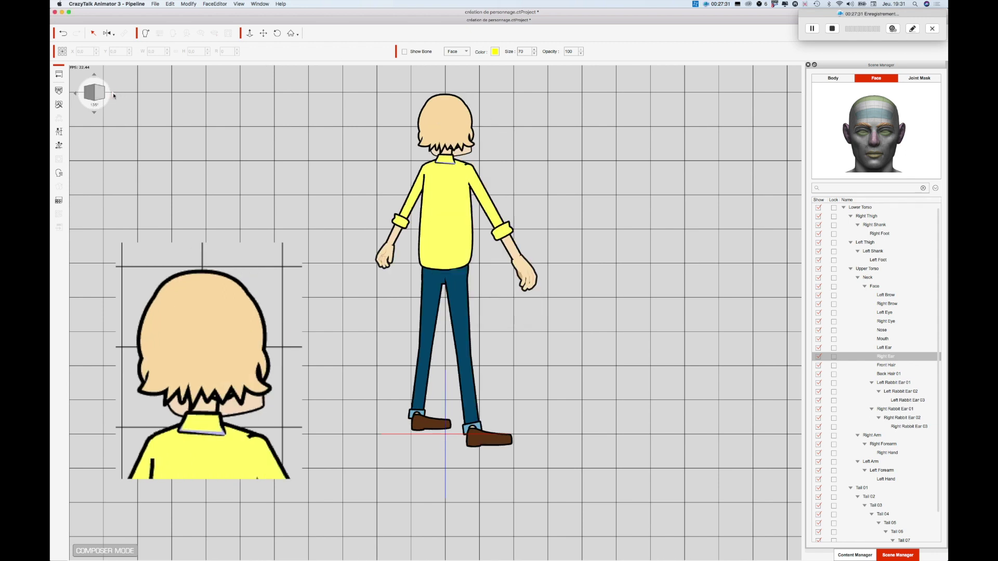
click(113, 95)
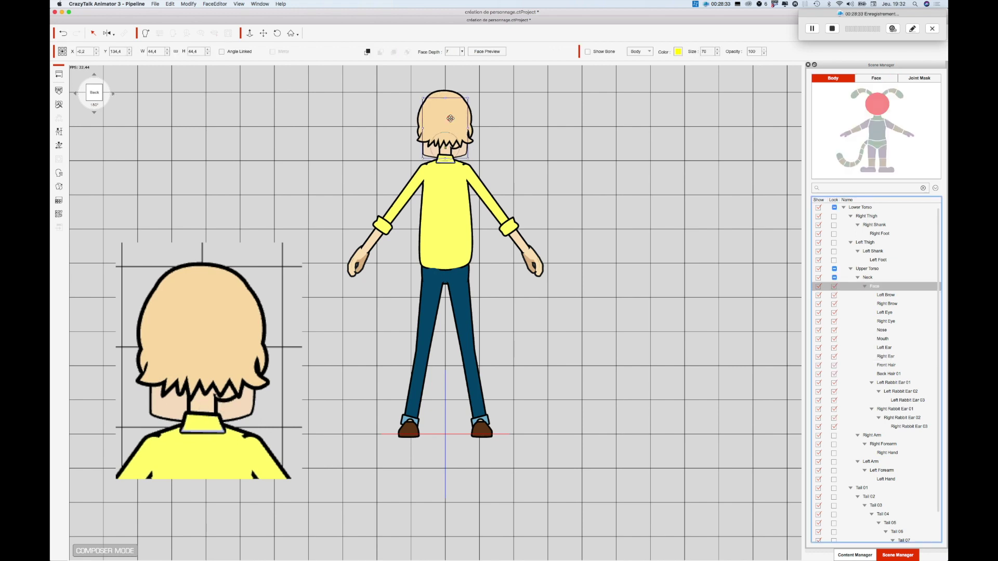
click(450, 112)
drag(450, 112, 450, 111)
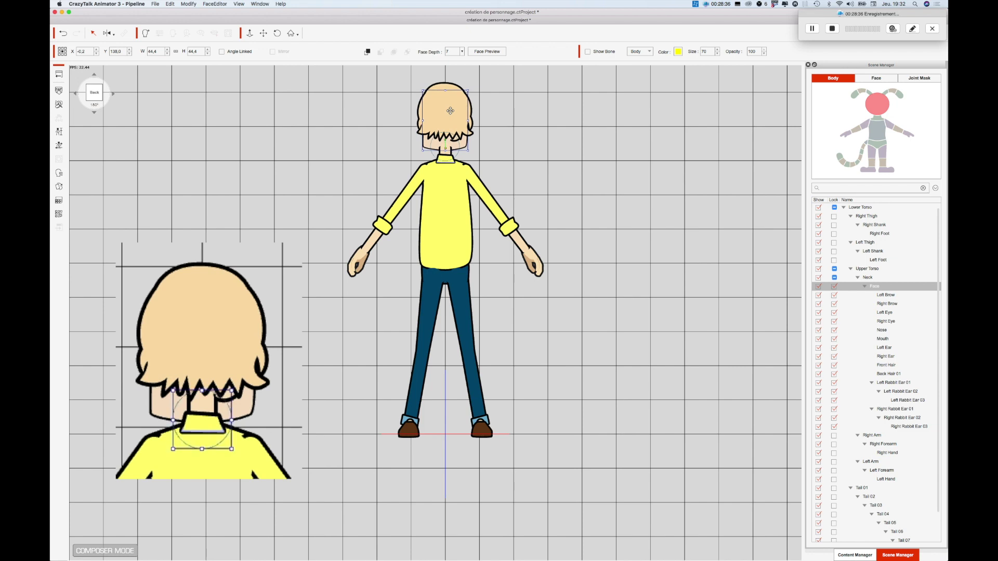
click(526, 152)
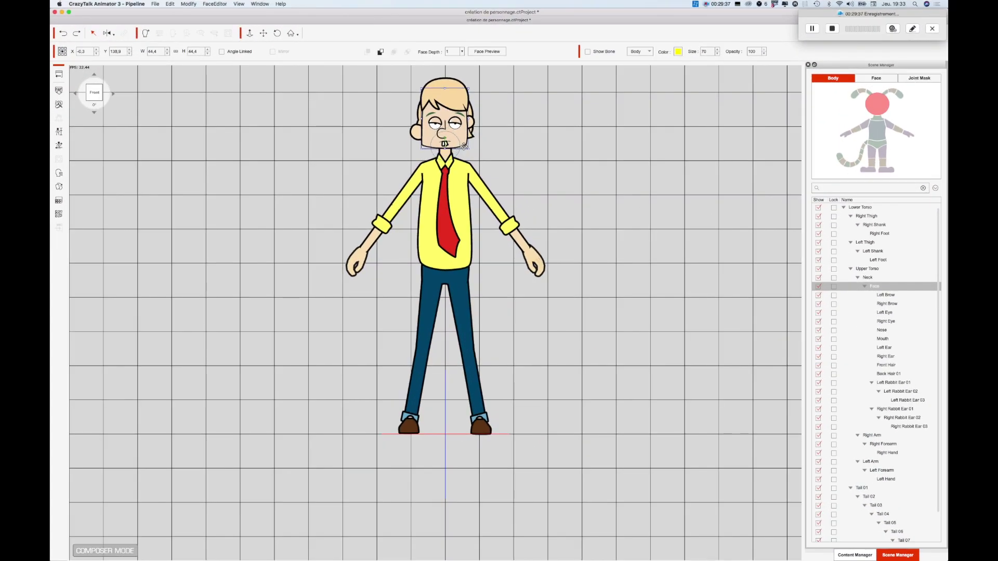
In the front view, adjust the raised head and ears, placing the right ear closer against the side of the head
drag(464, 147, 418, 125)
click(565, 159)
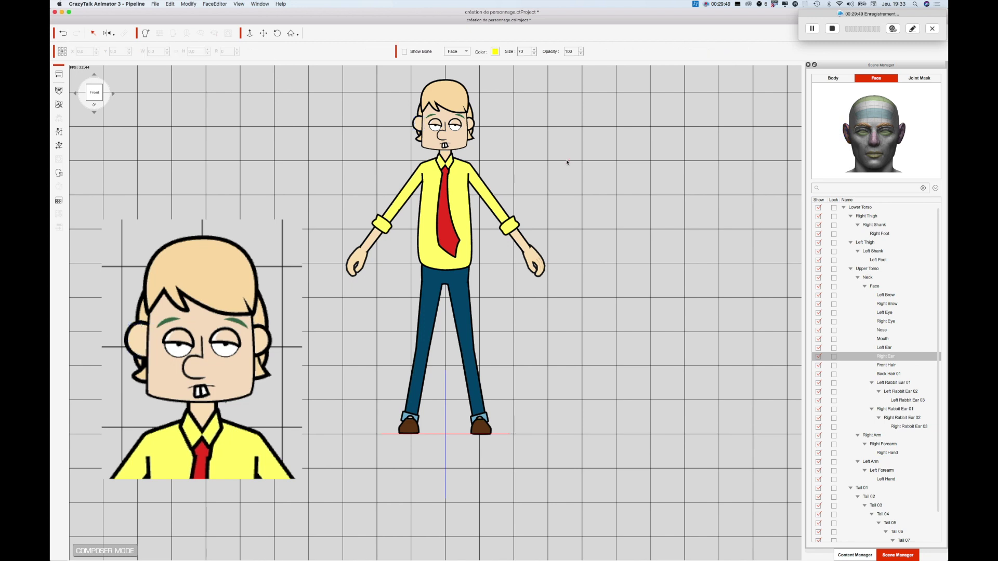
click(418, 122)
mouse_move(416, 128)
mouse_down()
mouse_move(414, 117)
mouse_move(419, 123)
mouse_up()
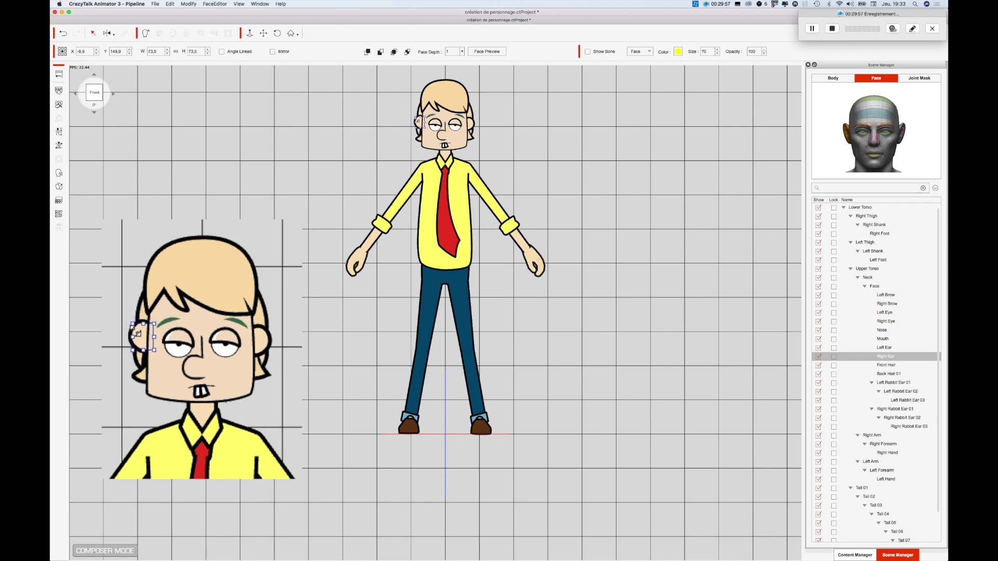
click(526, 121)
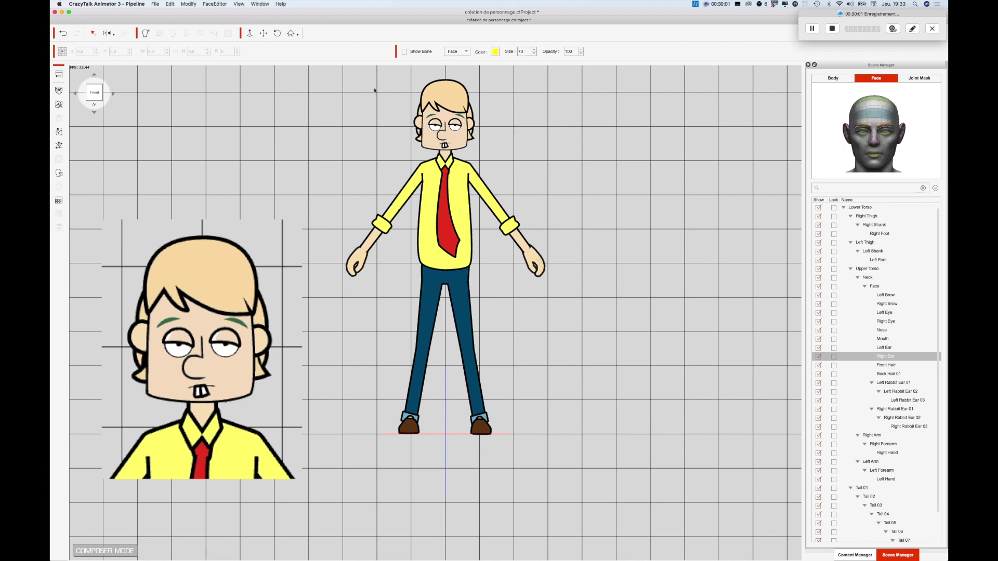
At the 45° view, move the right ear up to eye level against the head and raise the whole face
click(114, 94)
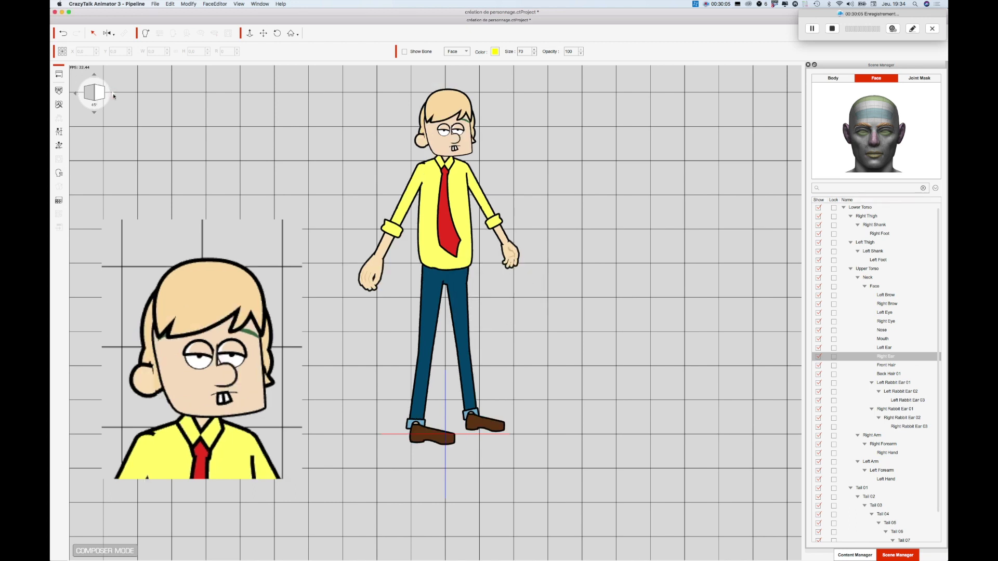
drag(154, 381, 155, 358)
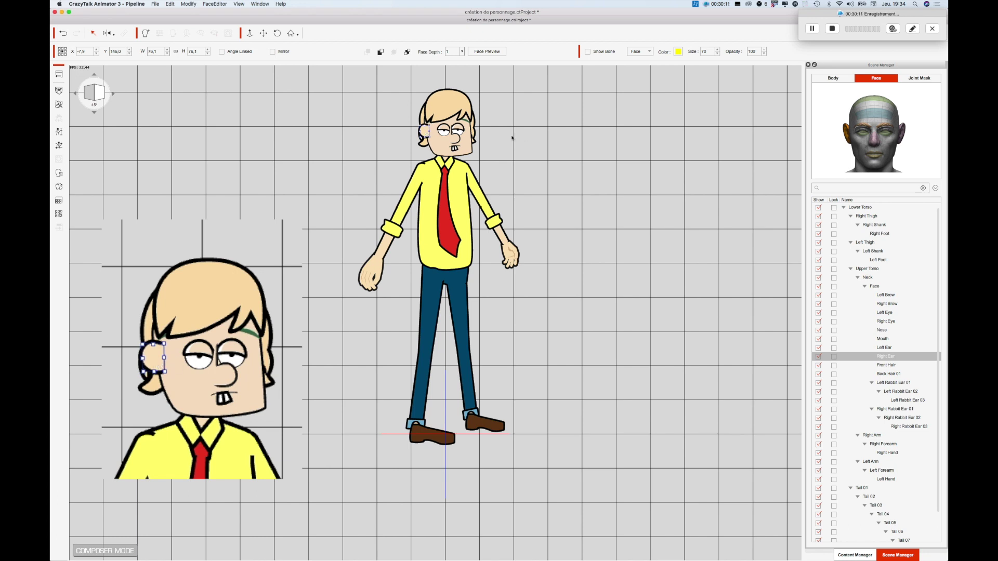
click(257, 395)
drag(249, 398, 246, 377)
Raise the whole face to about Y 138 at both the 90° and 135° views
click(113, 94)
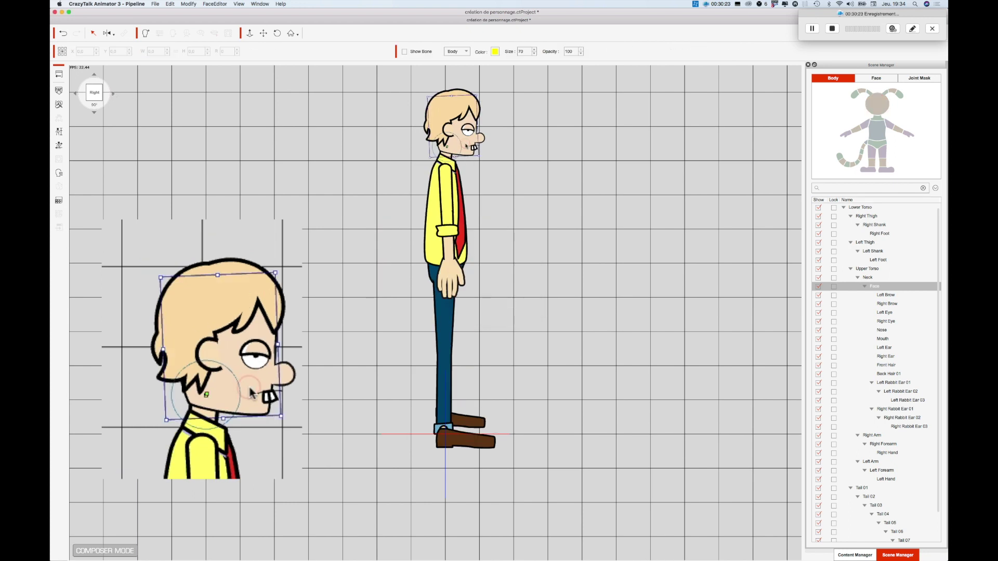
click(248, 370)
click(113, 94)
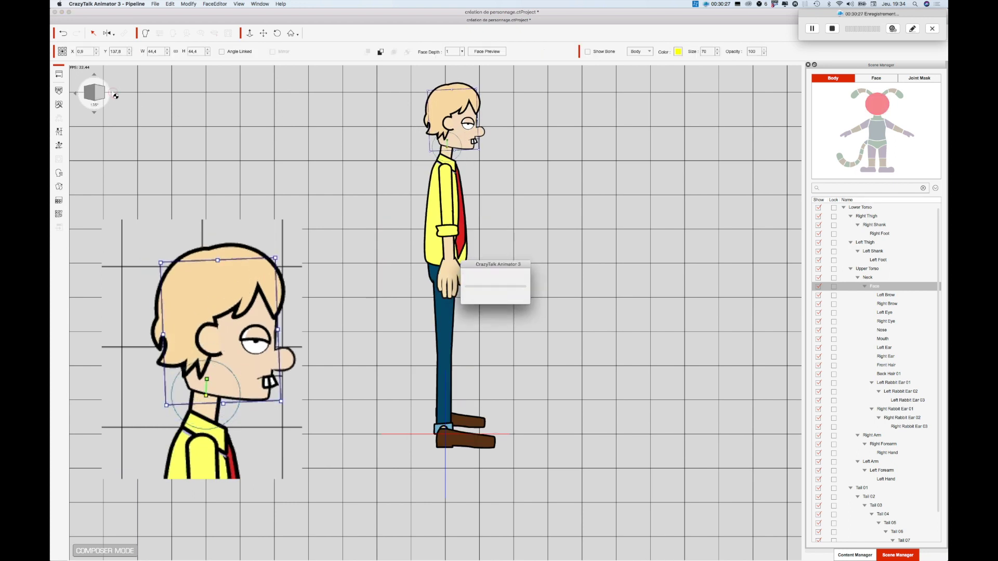
click(250, 403)
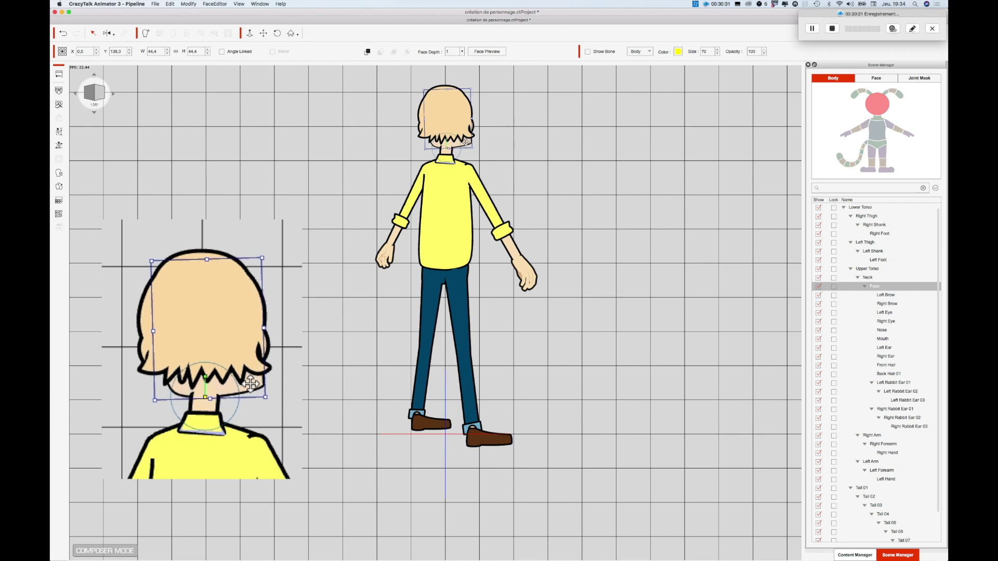
Raise the whole face at the 225°, 270° and 315° views to expose the neck, and return to the front view
click(114, 94)
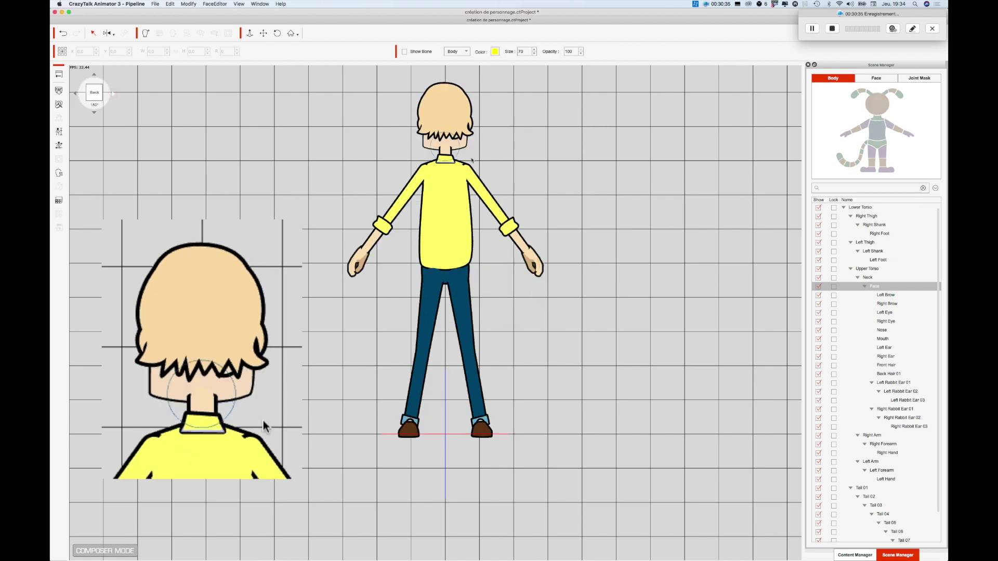
click(114, 94)
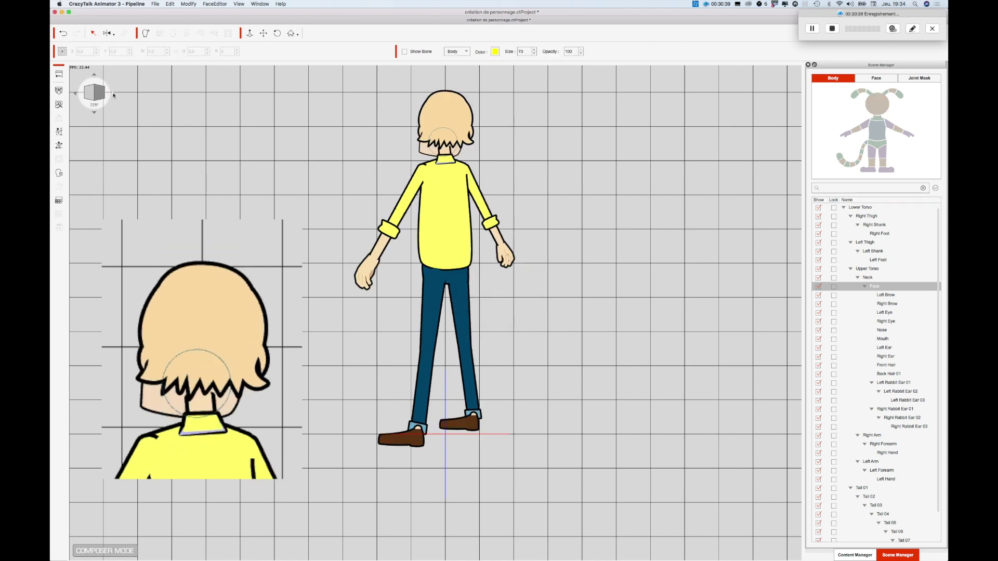
drag(151, 396, 153, 378)
click(114, 94)
drag(166, 404, 170, 391)
click(113, 96)
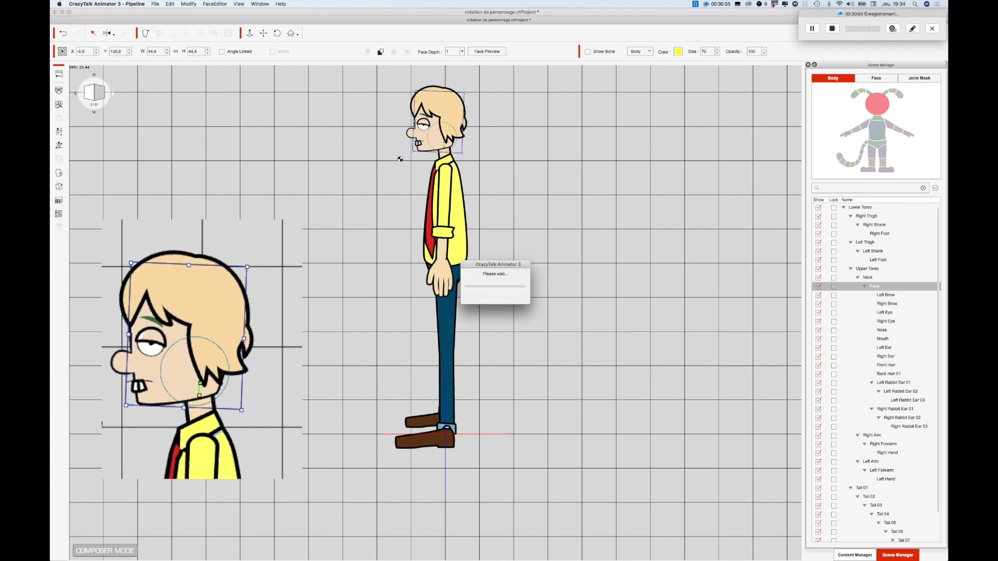
click(153, 405)
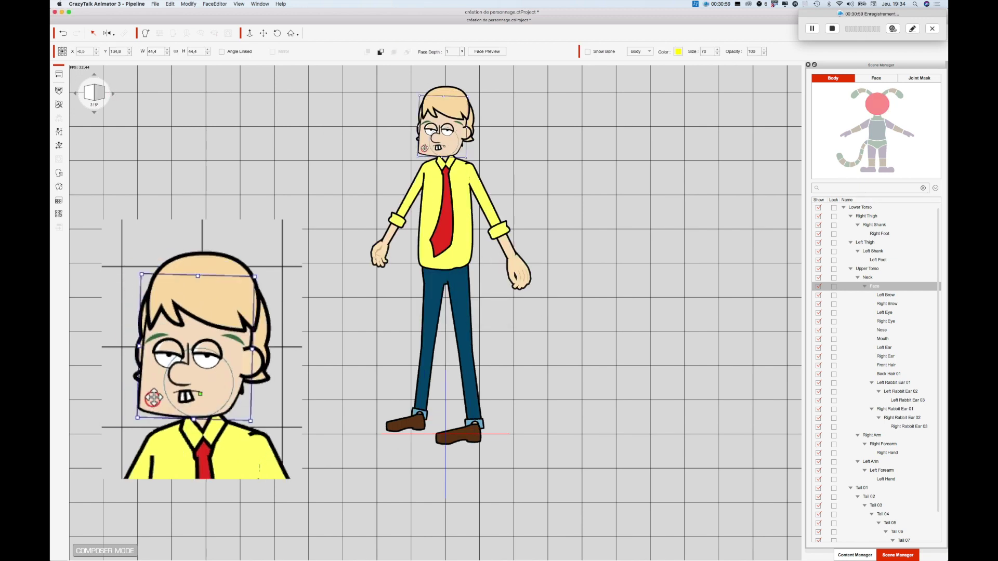
click(112, 95)
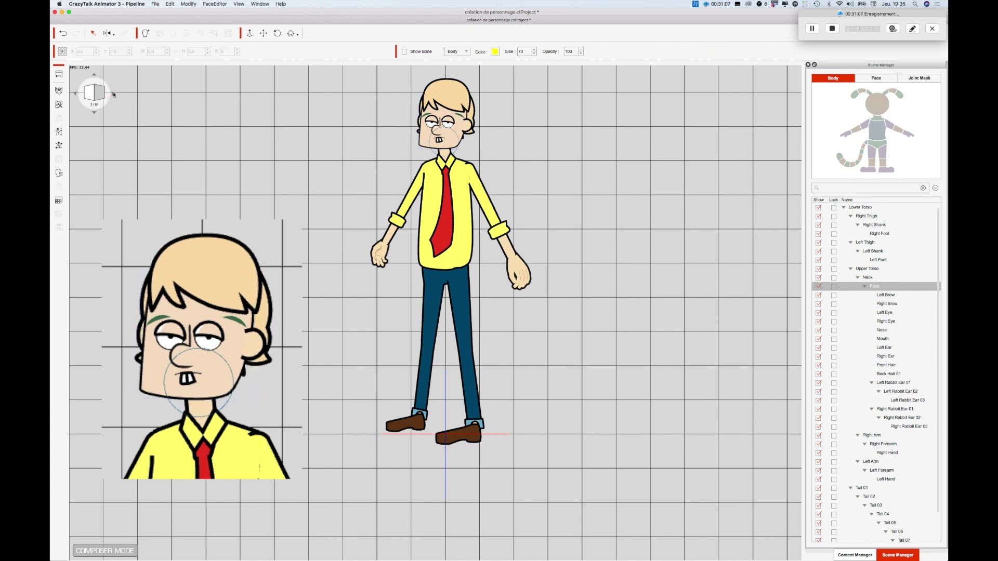
click(114, 96)
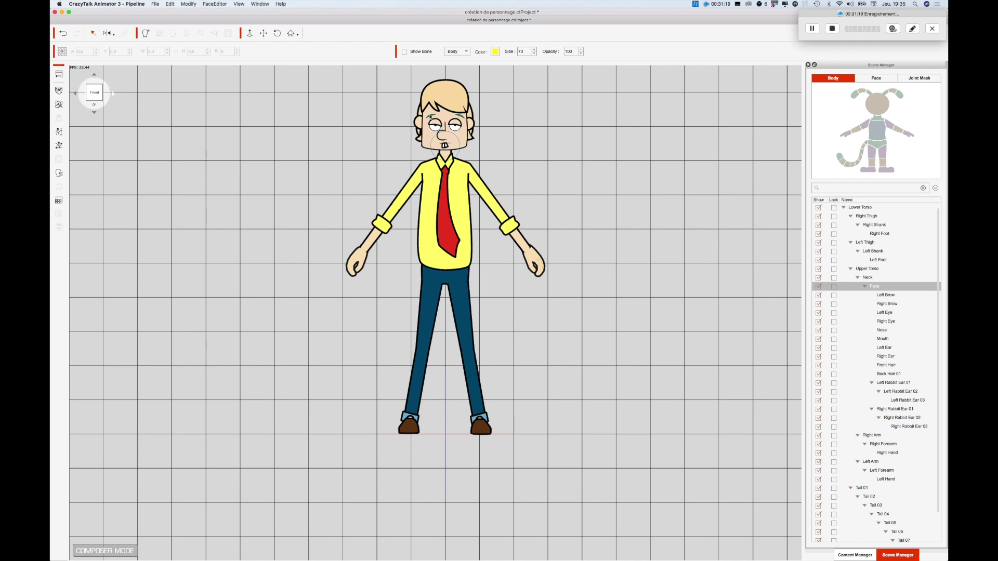
Darken the eyebrows by lowering the brightness of the Brow color group in the render style settings
click(431, 116)
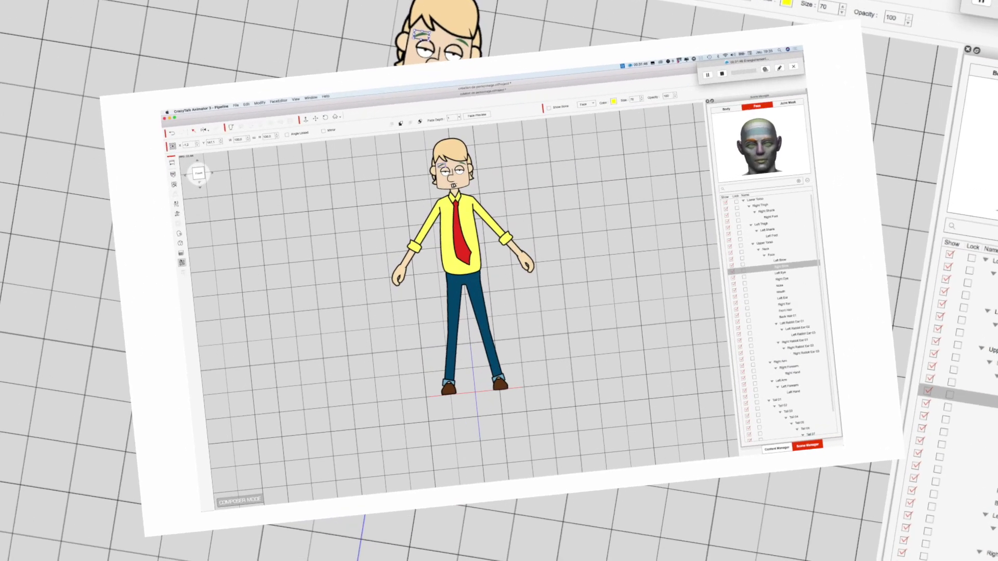
click(180, 253)
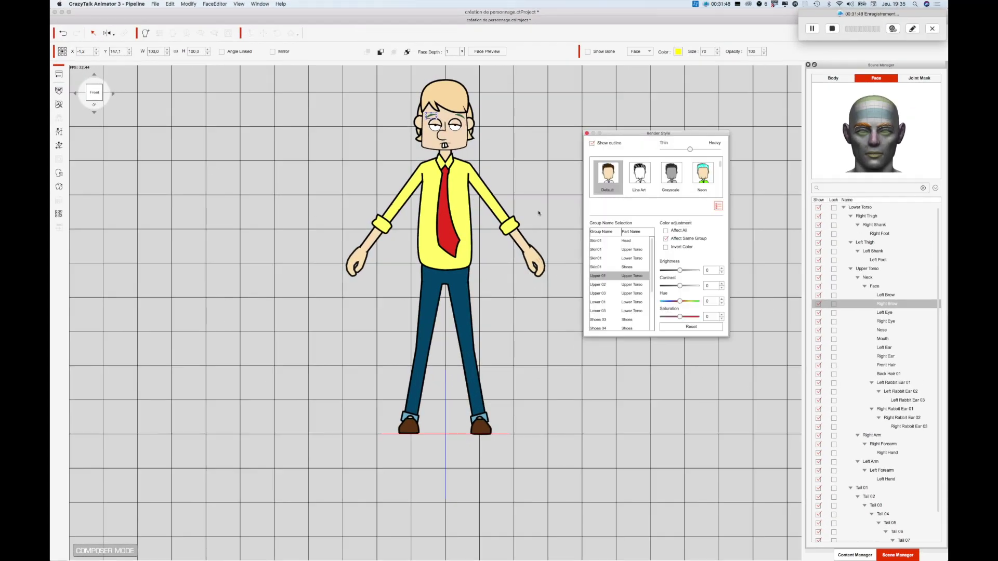
drag(652, 279, 652, 315)
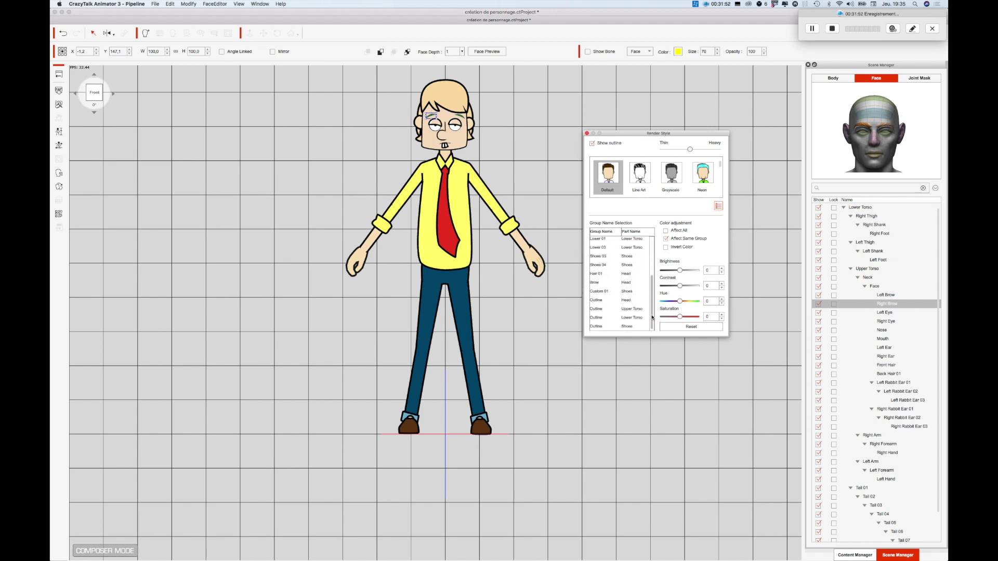
click(598, 282)
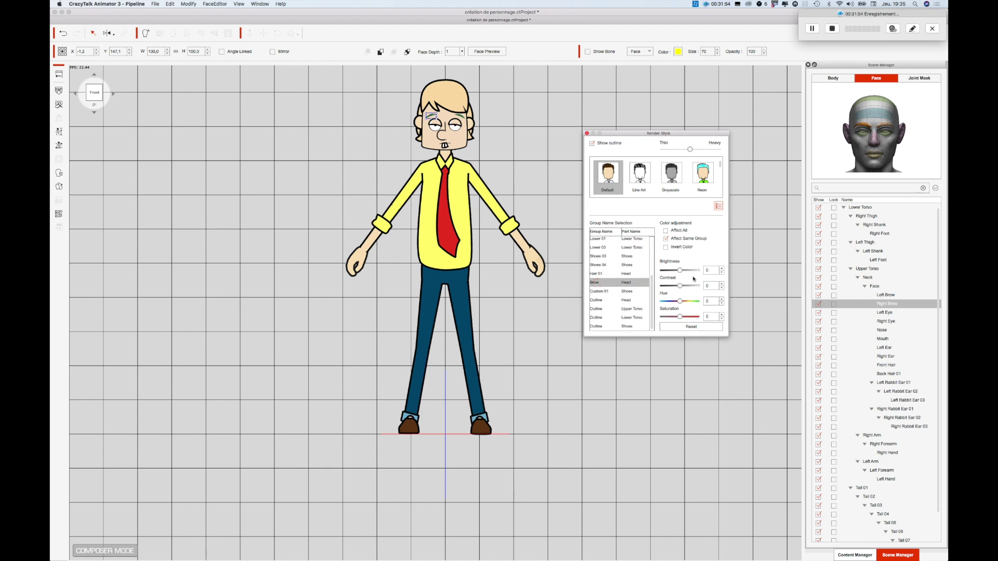
drag(680, 270, 649, 270)
click(587, 133)
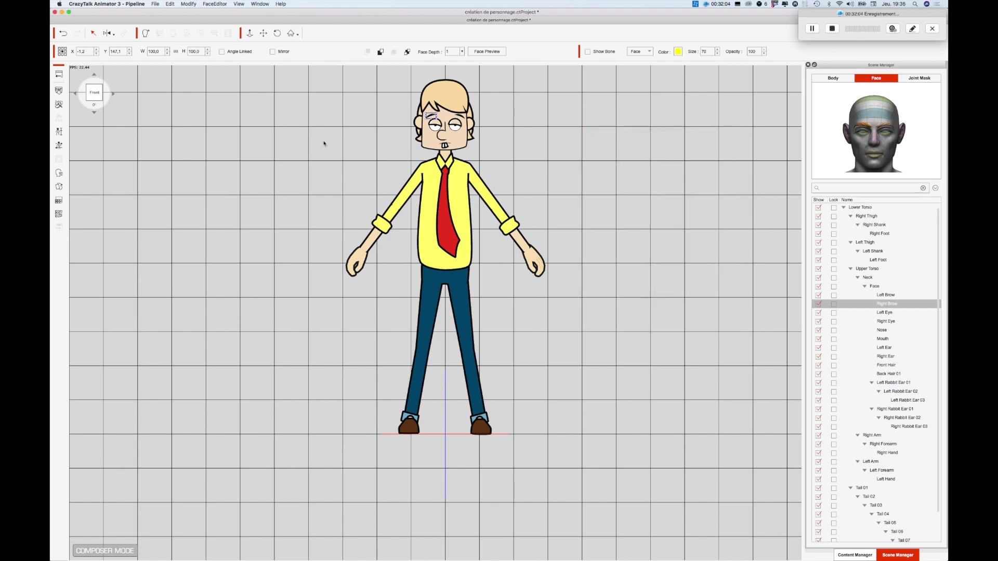
At the 45° view, move the front hair down slightly on the head
click(113, 93)
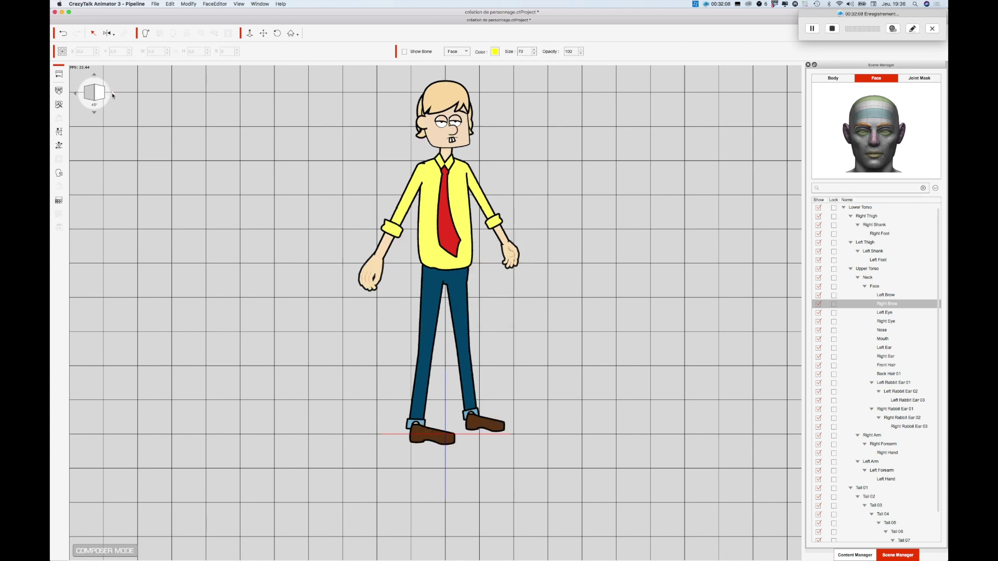
click(441, 94)
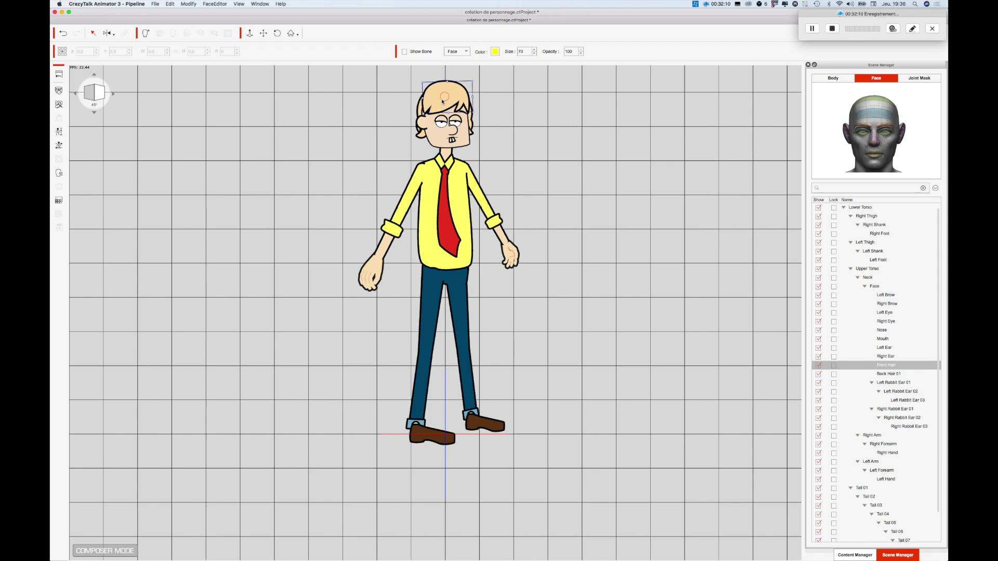
drag(433, 103, 433, 105)
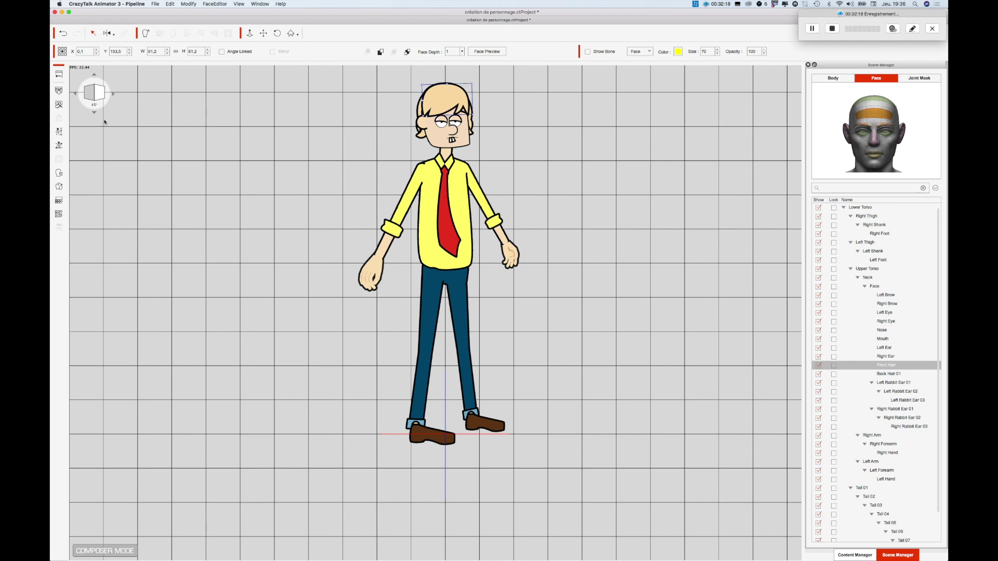
At the 270° view, bring the left ear in front of the hair and move it forward to about X -2.1, Y 143
click(112, 95)
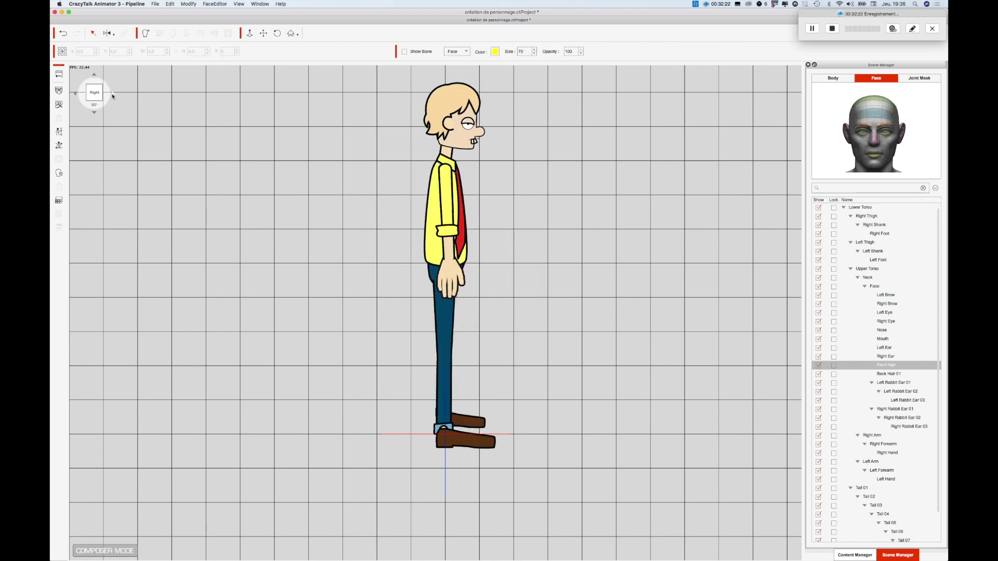
click(113, 95)
click(112, 95)
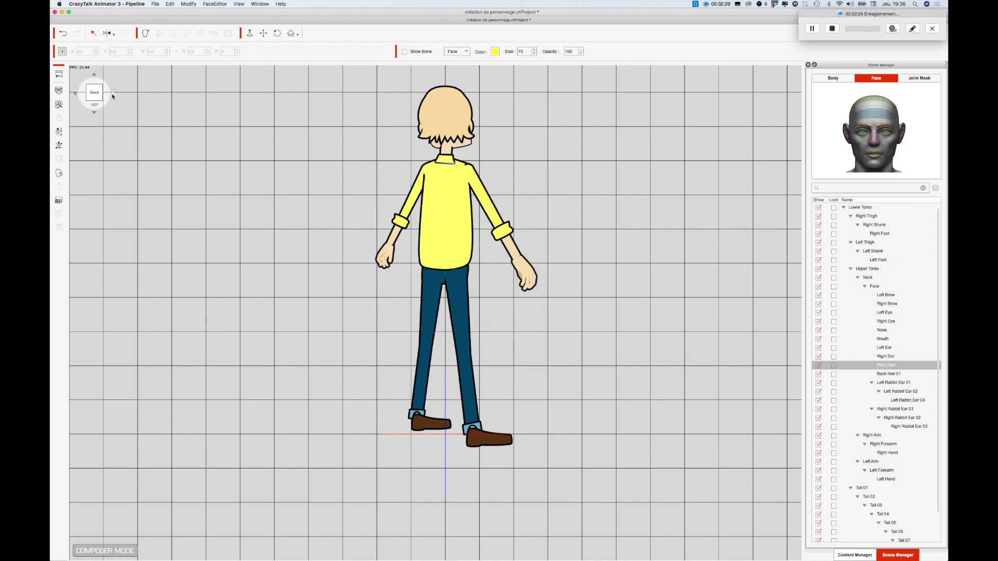
click(112, 95)
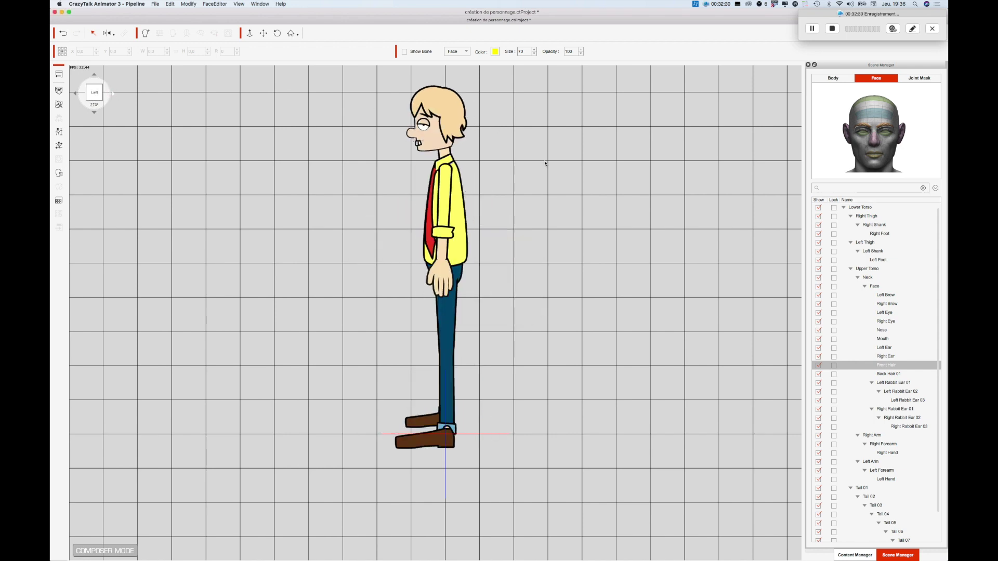
click(886, 348)
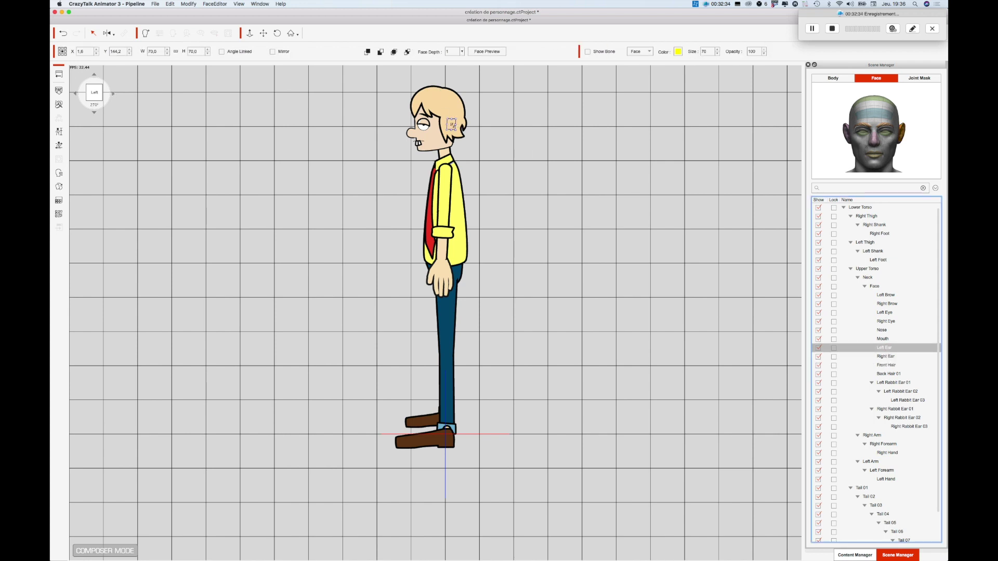
click(394, 51)
click(394, 52)
drag(450, 125, 442, 126)
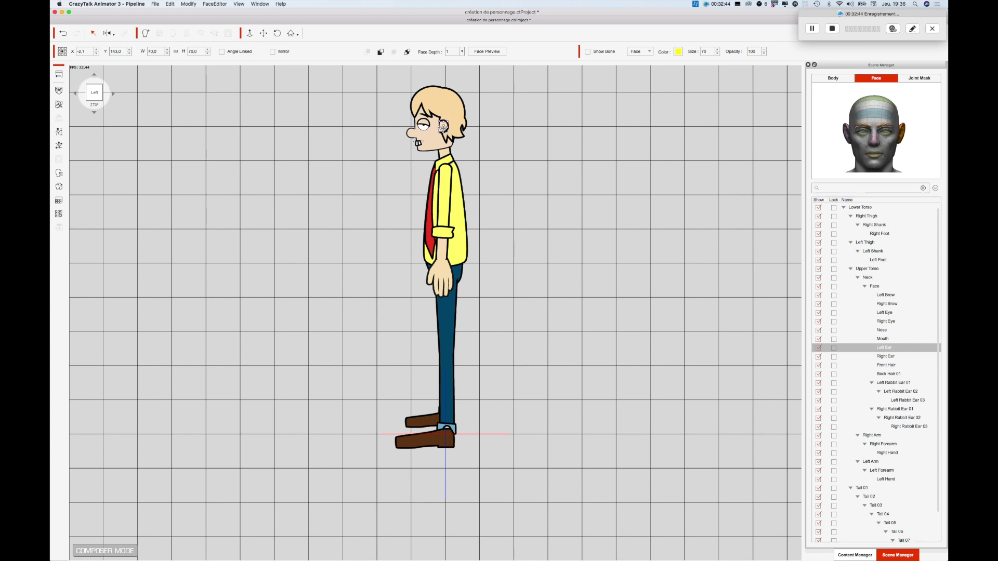
click(544, 148)
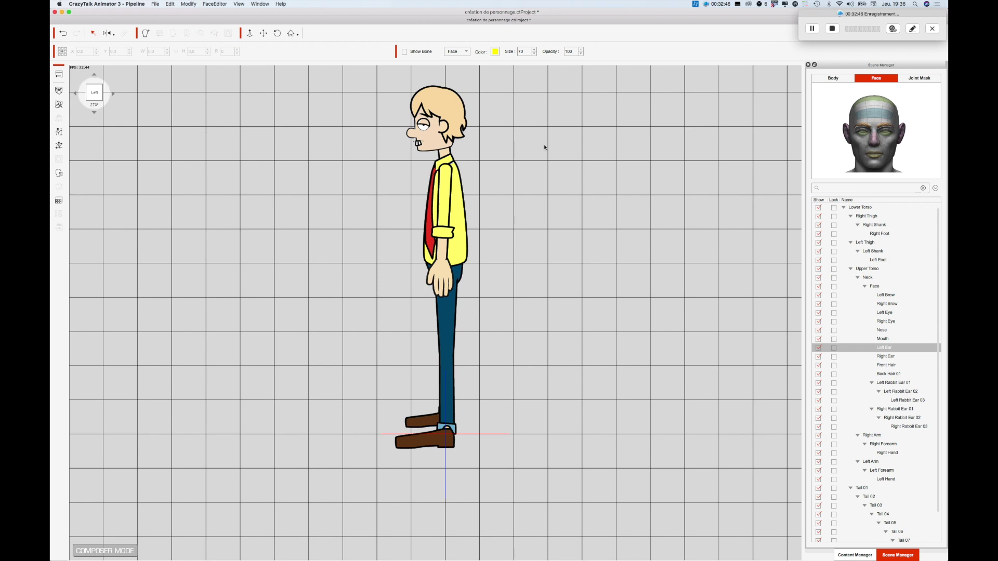
Examine the character at each view angle to check the placement of the head, hair and ears
click(112, 95)
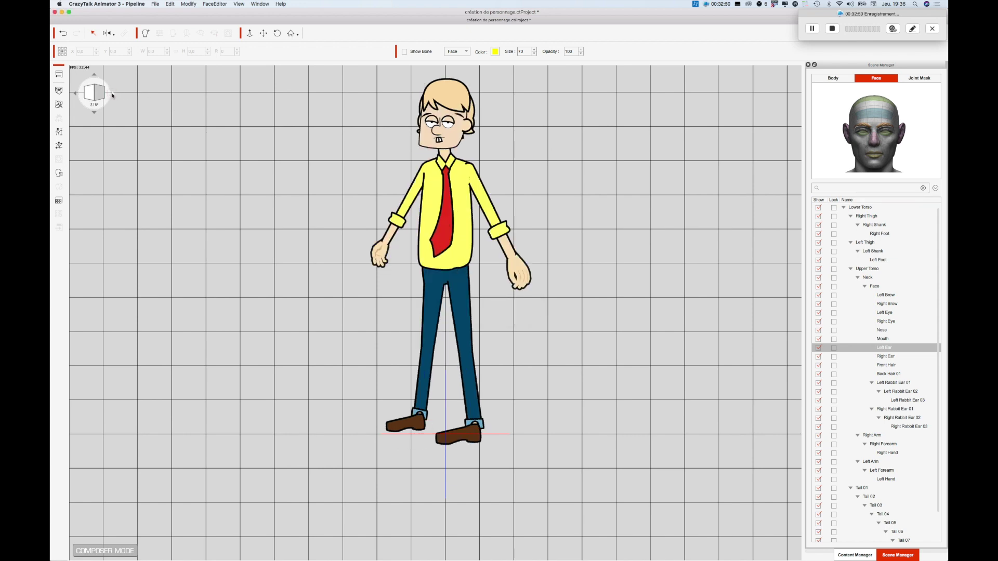
click(113, 94)
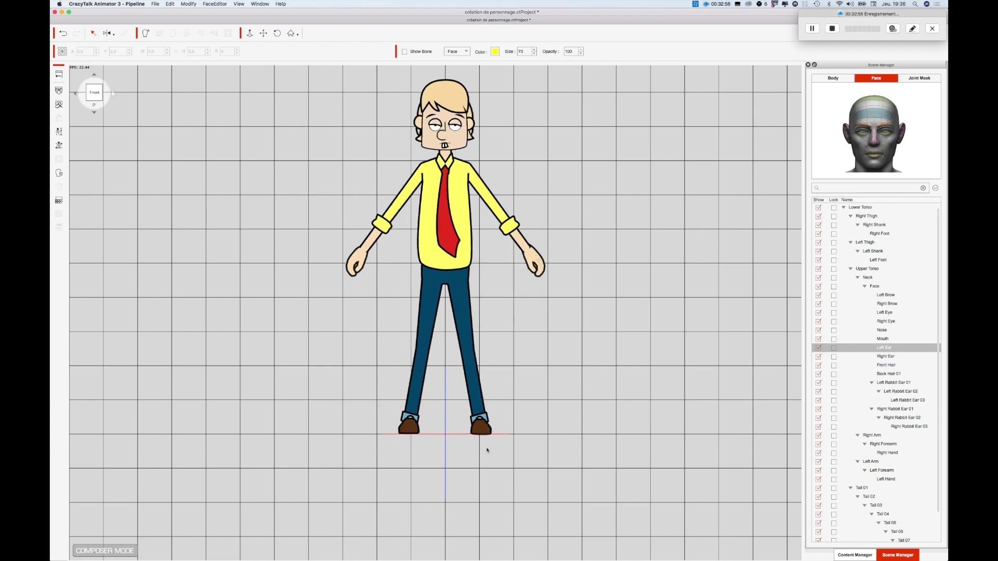
click(113, 94)
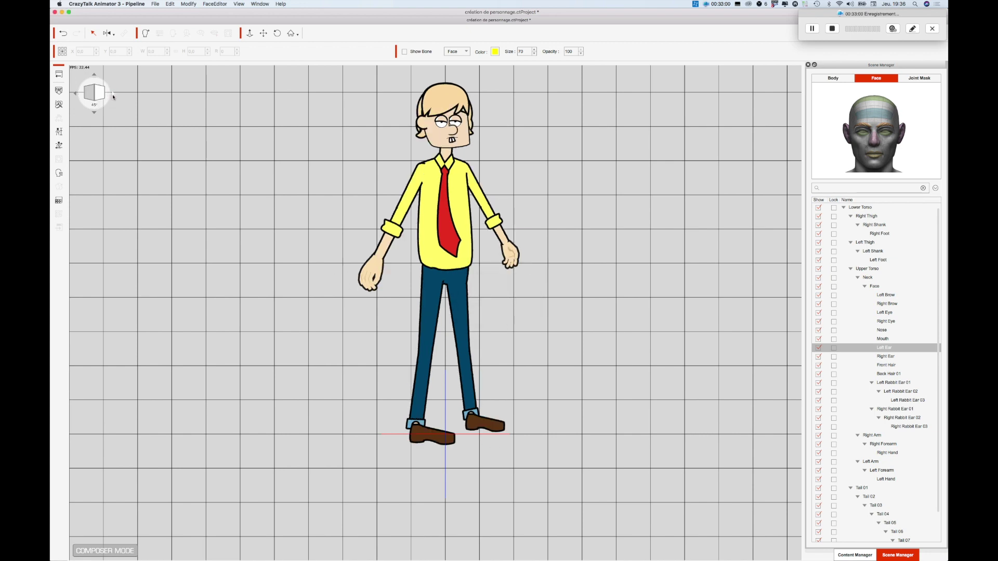
click(112, 96)
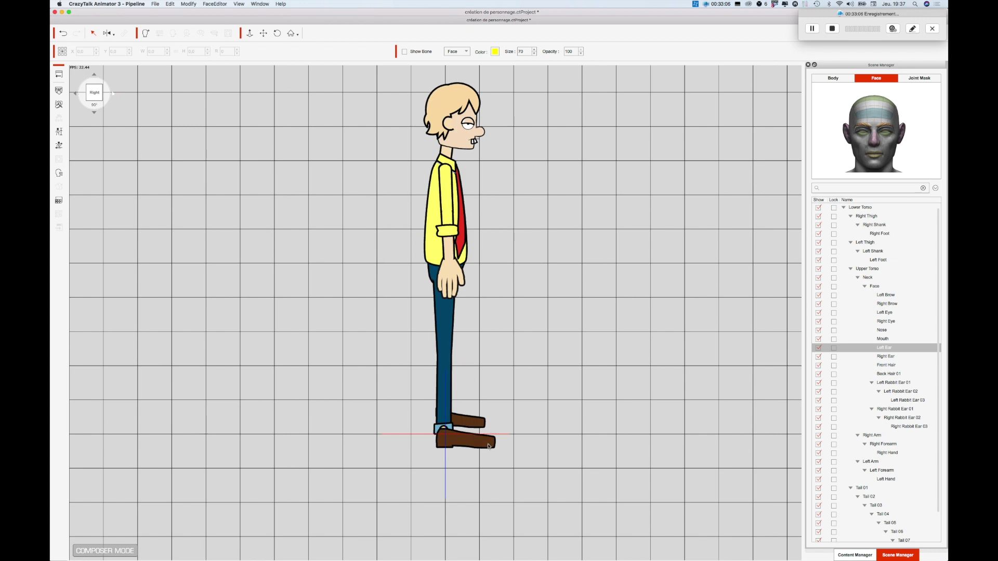
click(113, 95)
click(113, 95)
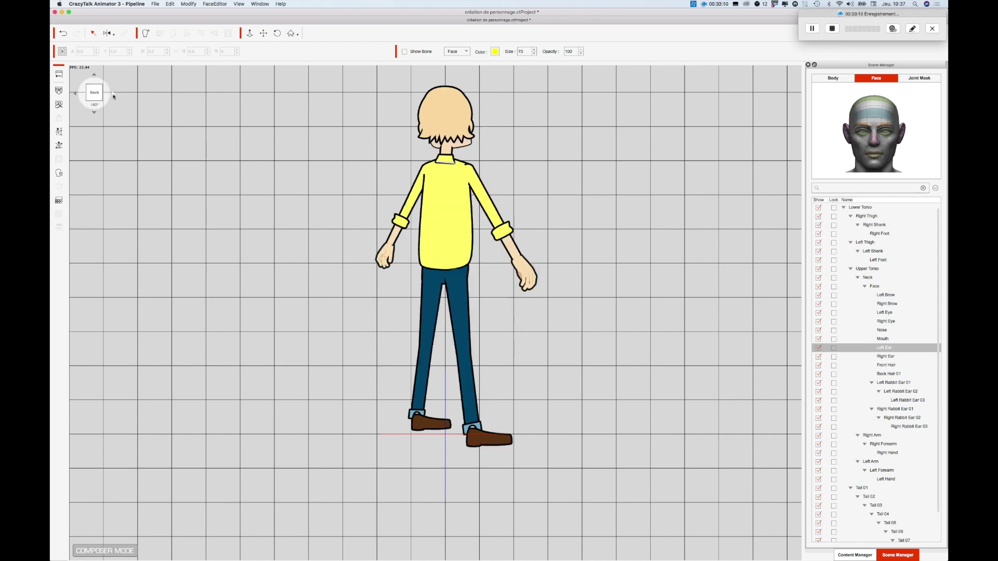
click(112, 96)
click(113, 96)
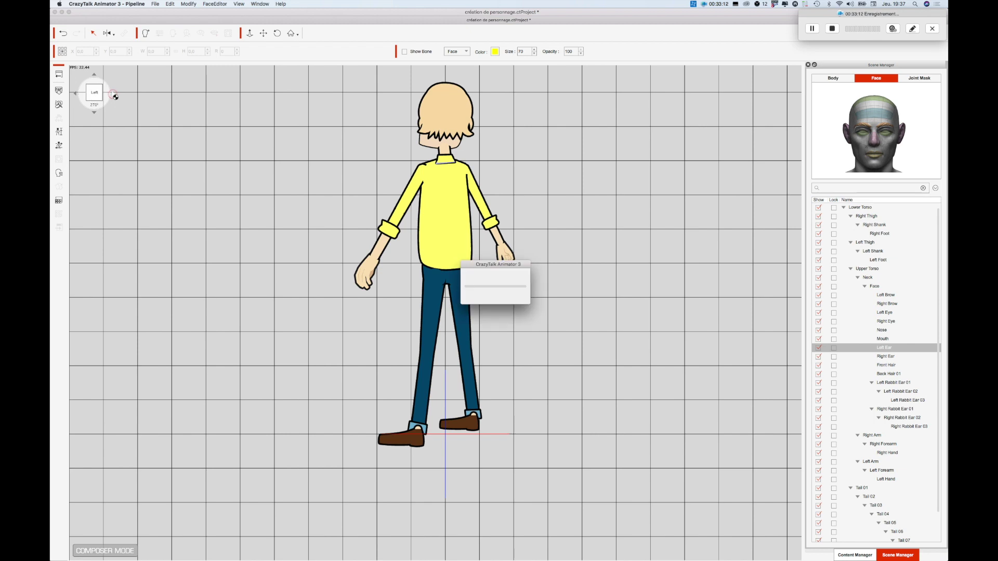
click(114, 96)
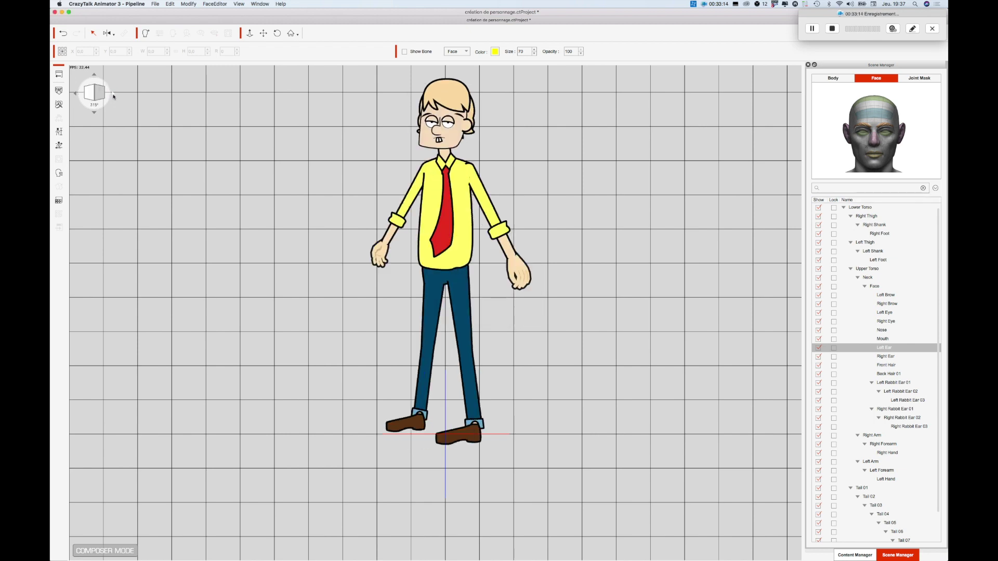
click(113, 96)
click(113, 96)
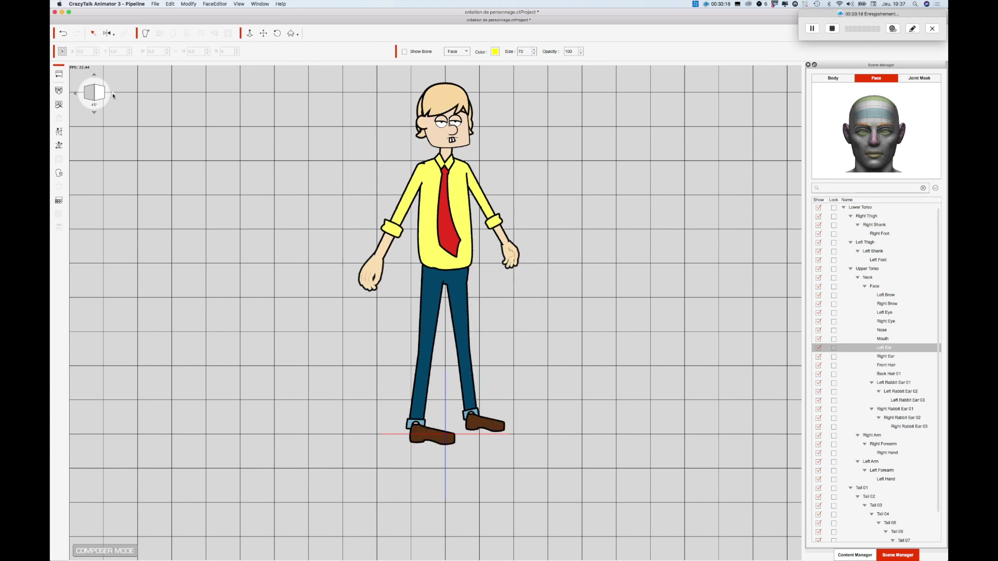
From the front view, return the character to the stage and save the project
click(76, 94)
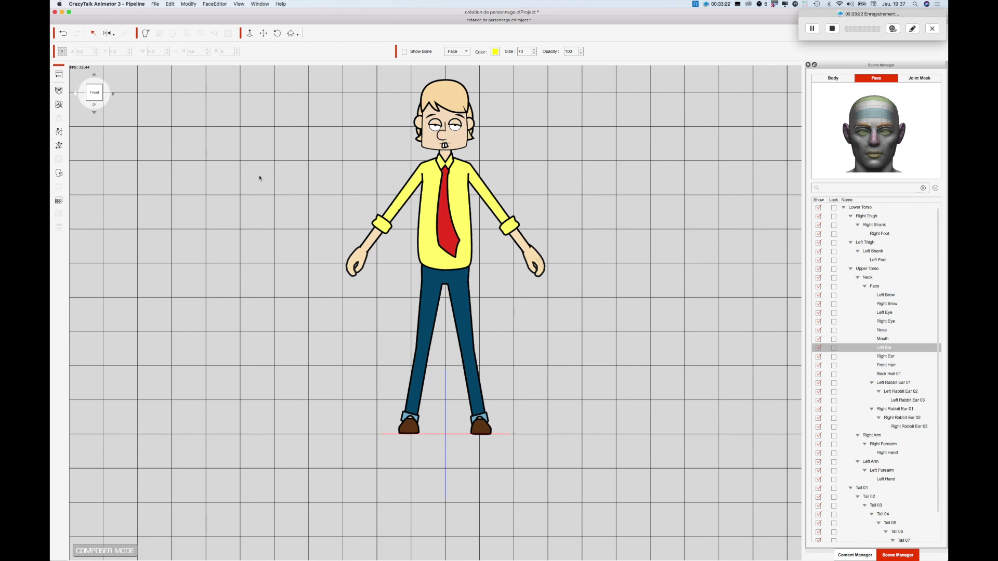
click(58, 73)
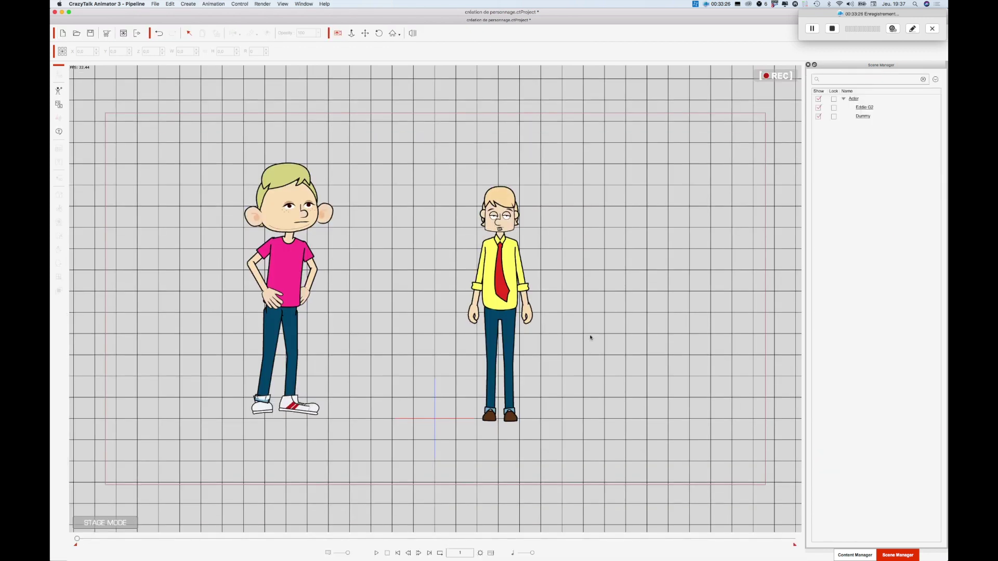
key(super+s)
Scale up the Dummy character on the stage to about 132.4 in width and height
click(498, 277)
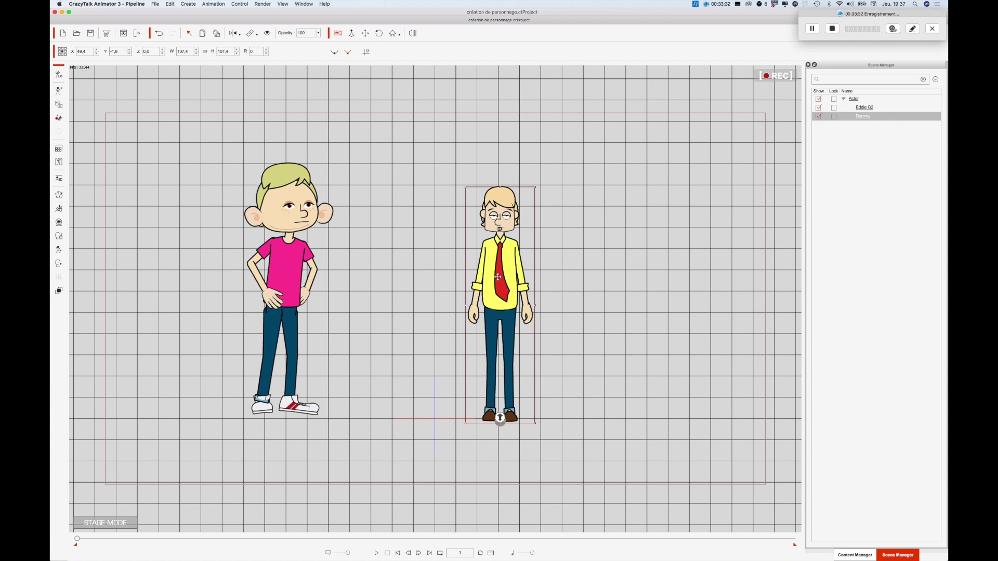
drag(533, 187, 580, 141)
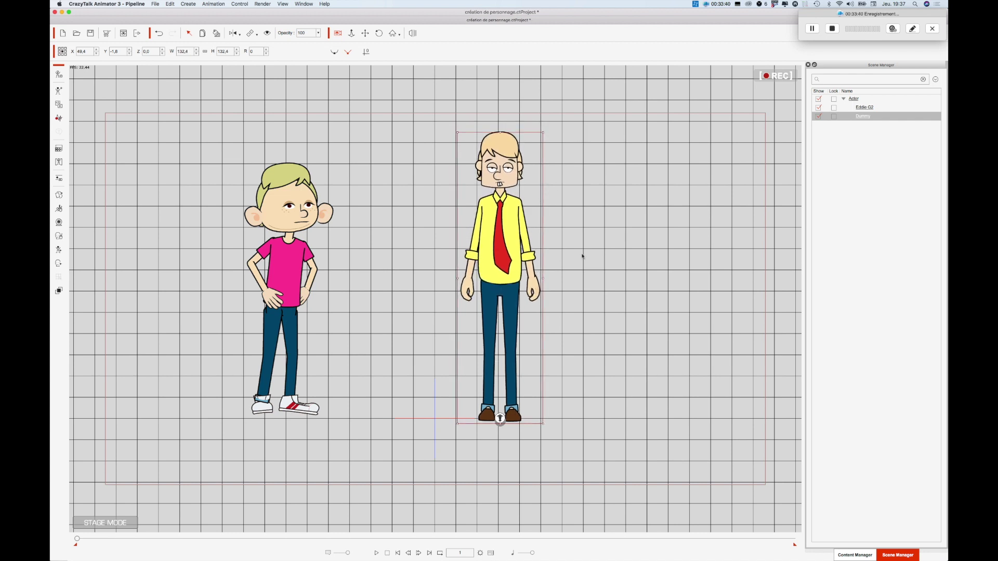
click(591, 284)
Apply the custom C134B Funky Rap 02 motion from The Show Host's Male folder to the character with the tie and preview its playback
click(852, 555)
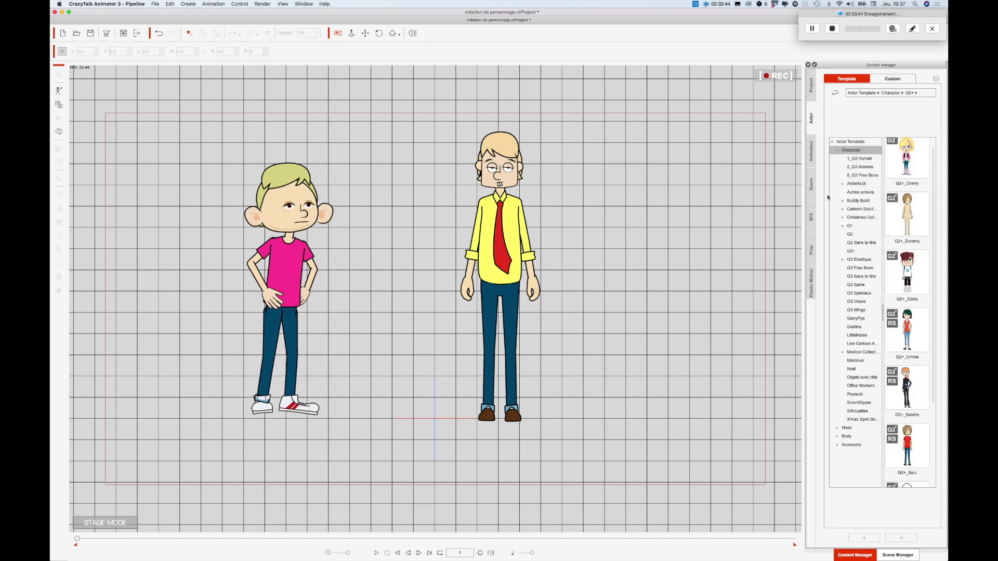
click(810, 152)
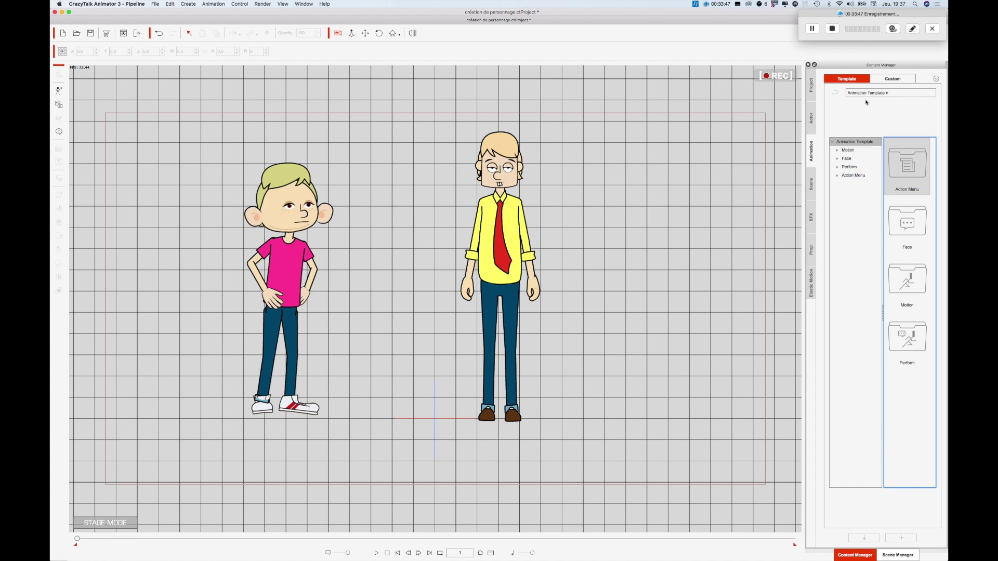
click(887, 78)
click(836, 153)
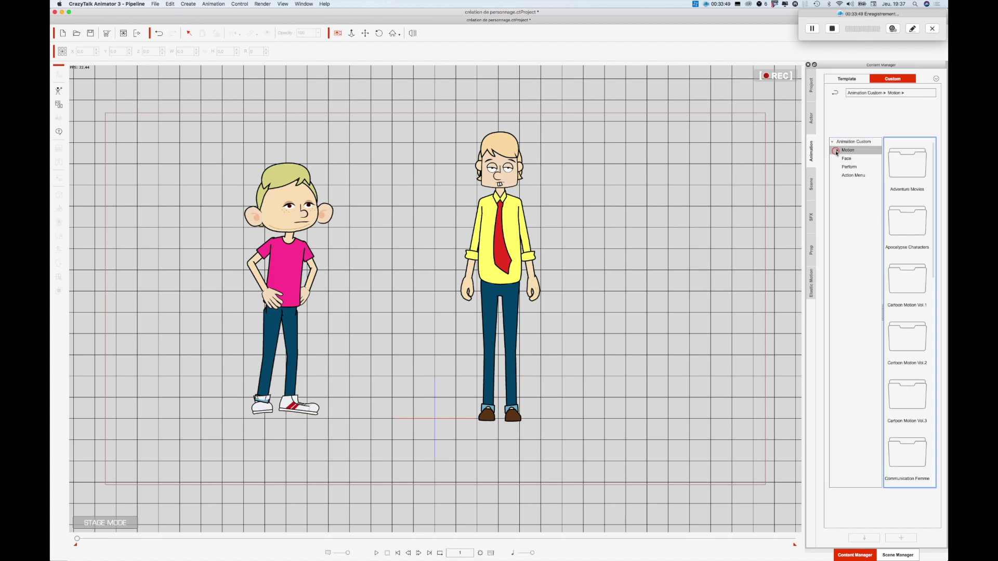
click(843, 277)
click(857, 293)
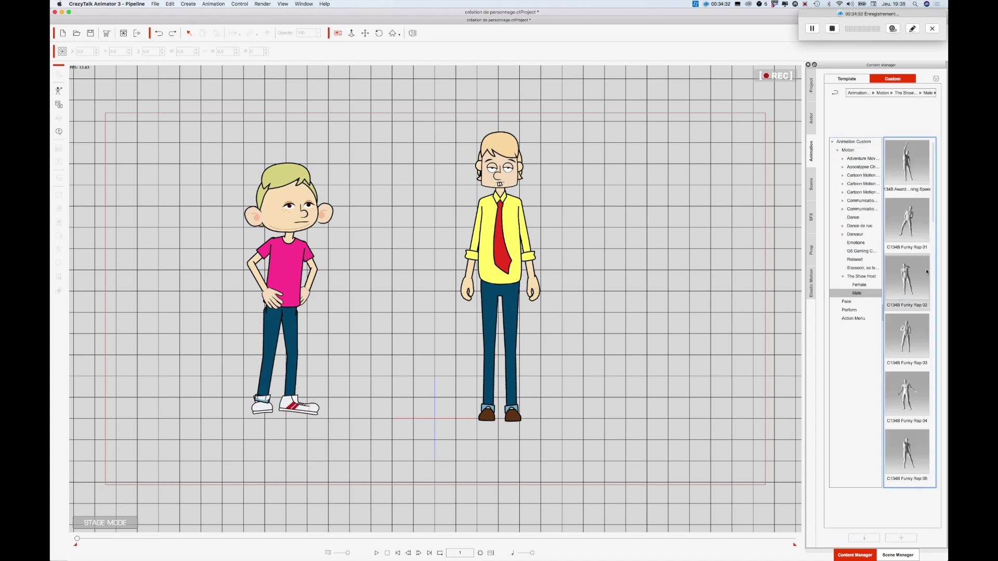
drag(910, 281, 515, 275)
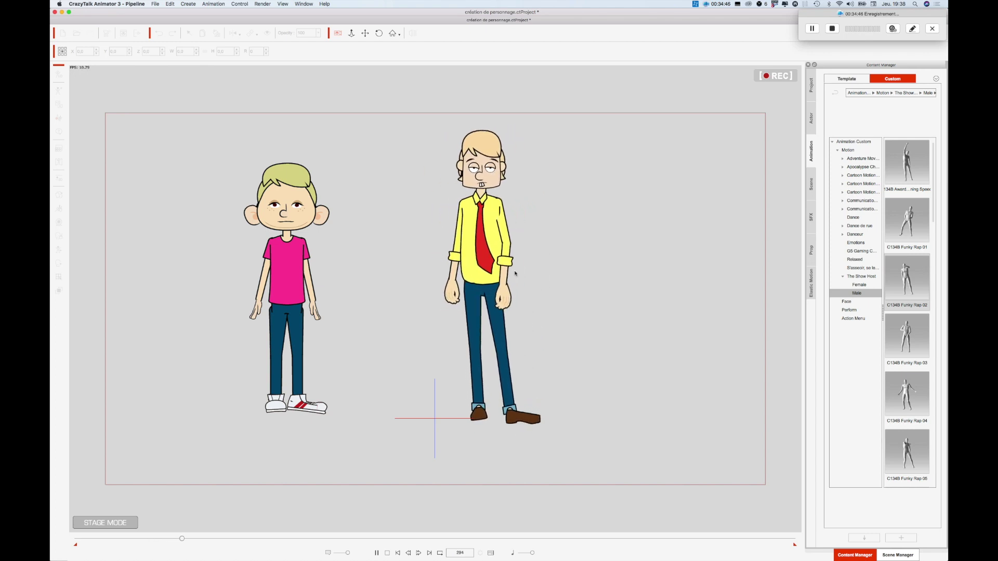
key(space)
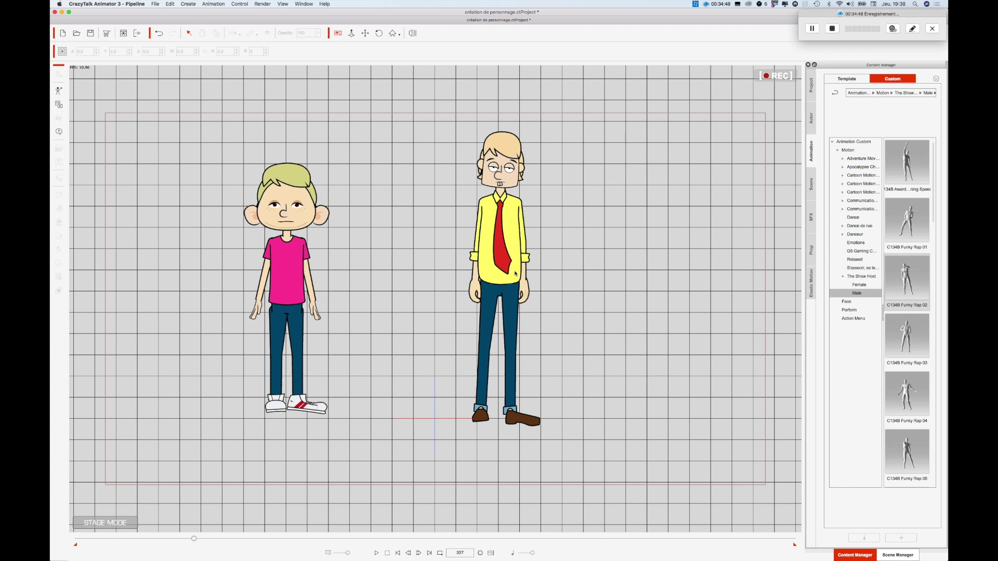